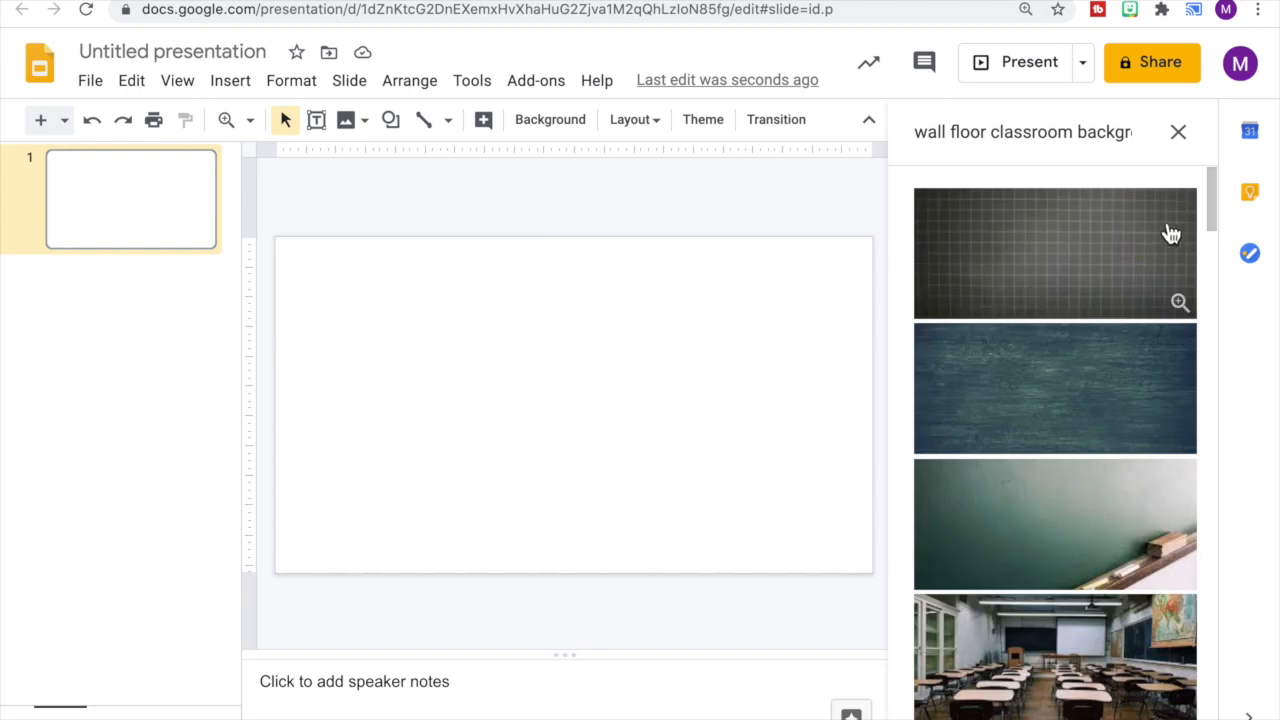
Insert the white brick wall image with the coloured plank floor and potted plant from the web image results
left_click(1215, 210)
left_click_drag(1215, 210, 1194, 516)
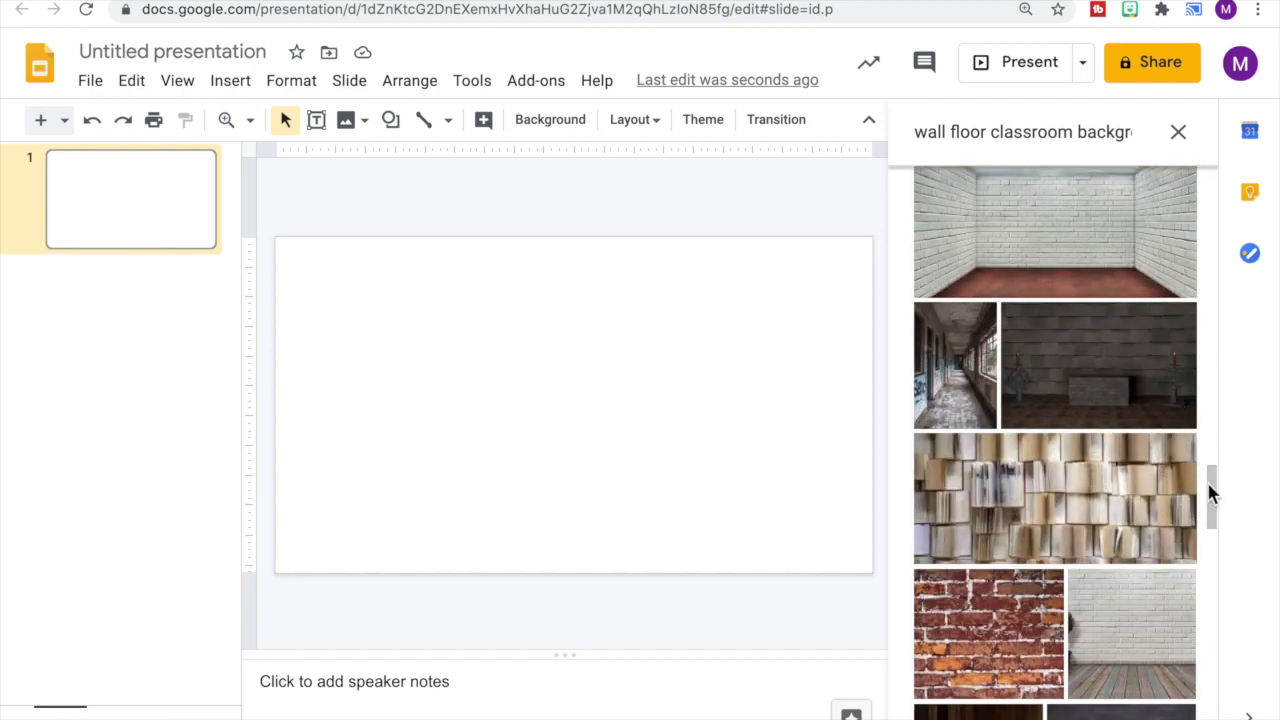
scroll(1208, 490, "down", 2)
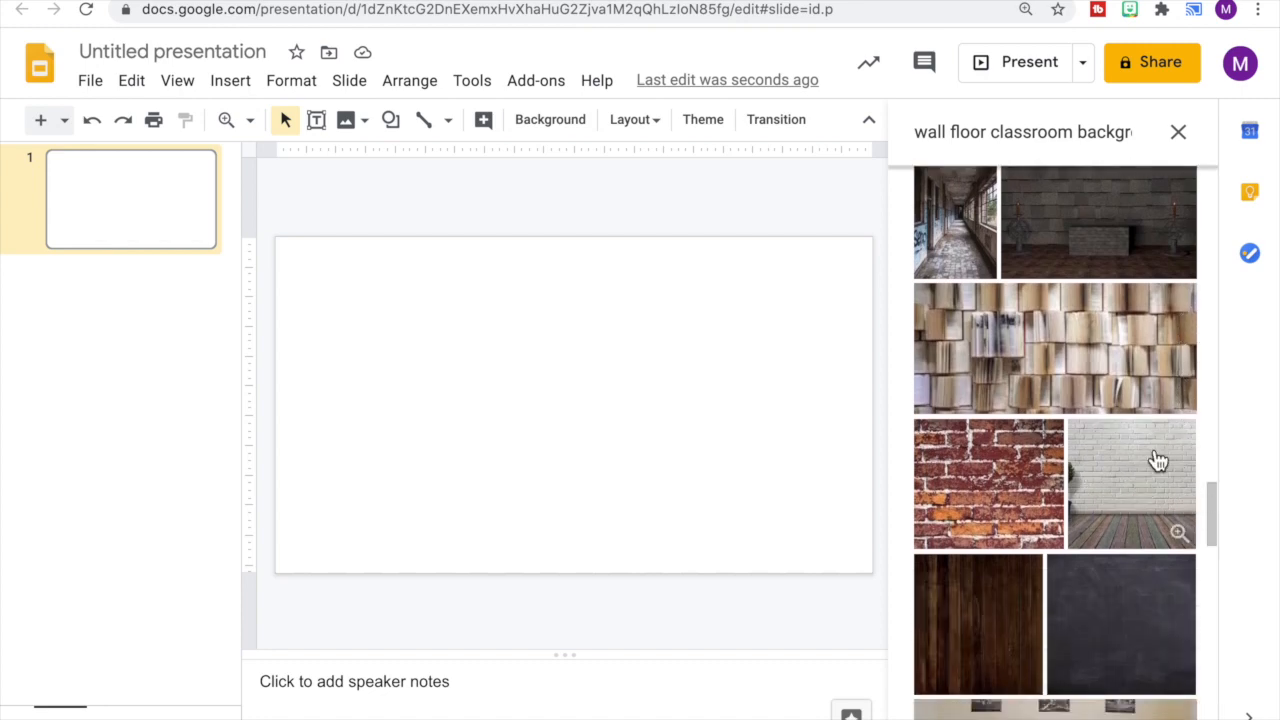
left_click(1157, 461)
left_click(1160, 716)
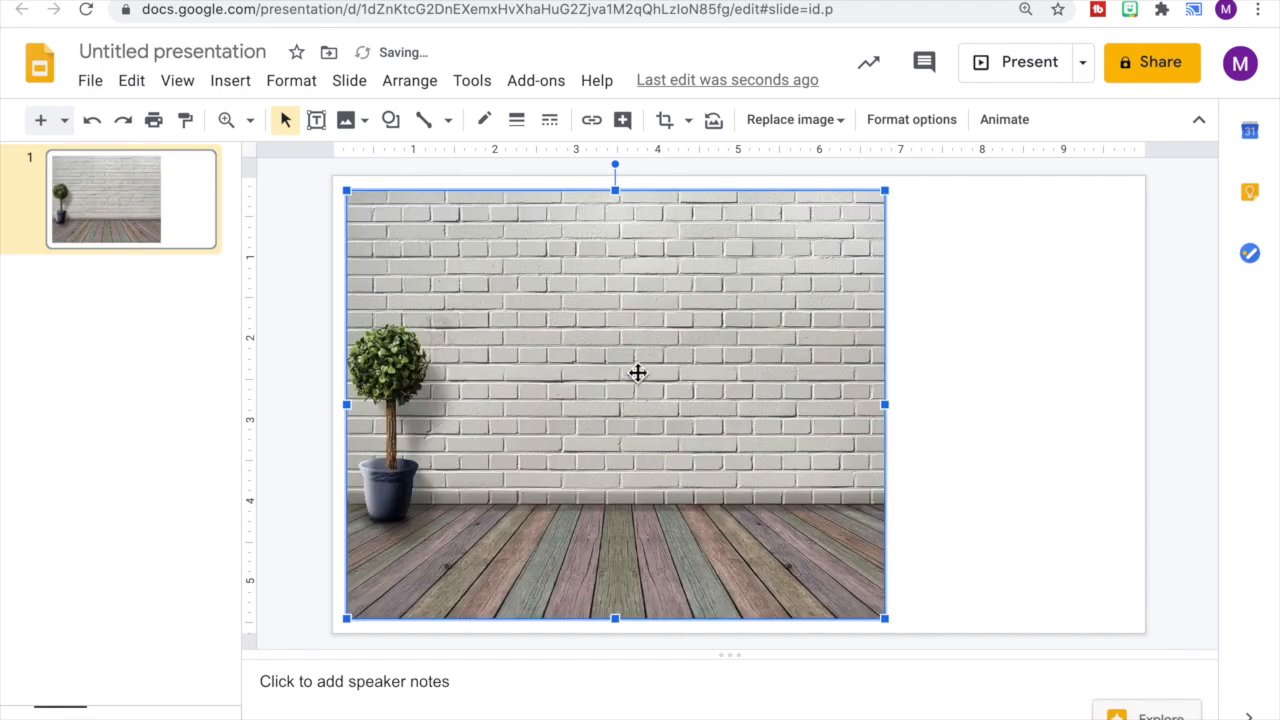
Align the brick wall image with the slide's upper-left corner and stretch it to cover the whole slide
left_click_drag(608, 380, 591, 371)
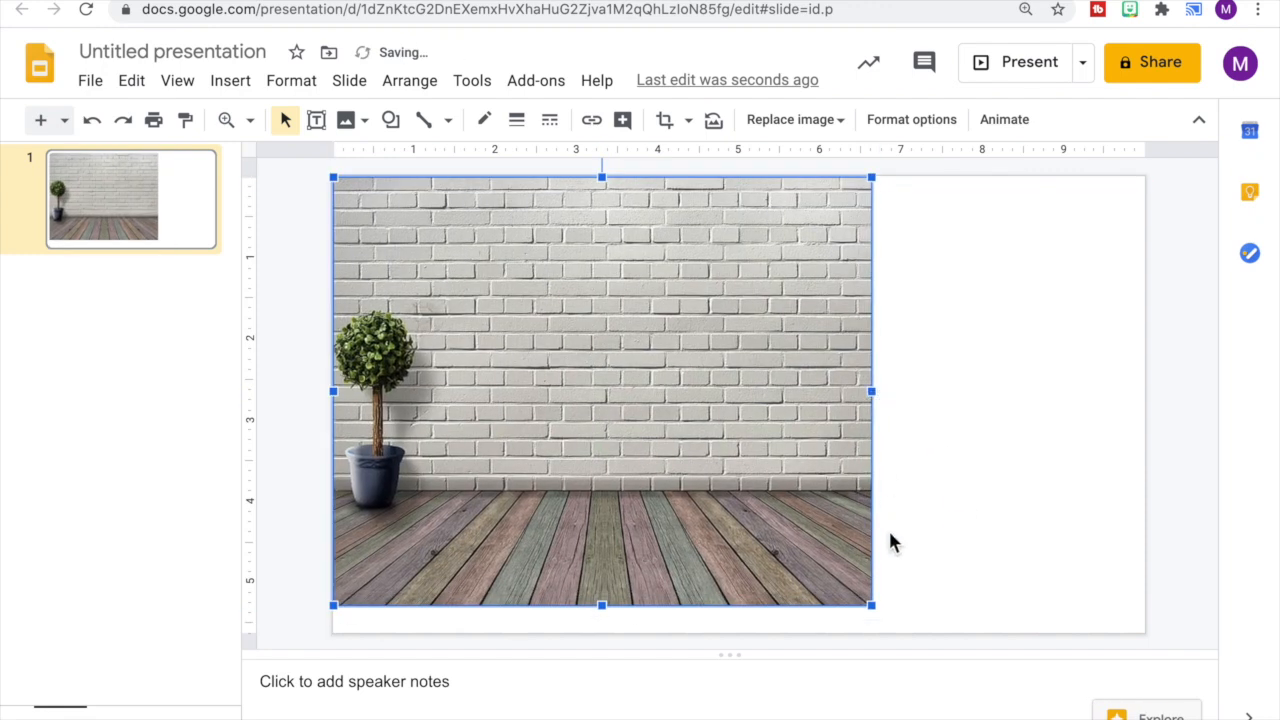
left_click_drag(871, 605, 912, 640)
left_click_drag(914, 403, 1149, 406)
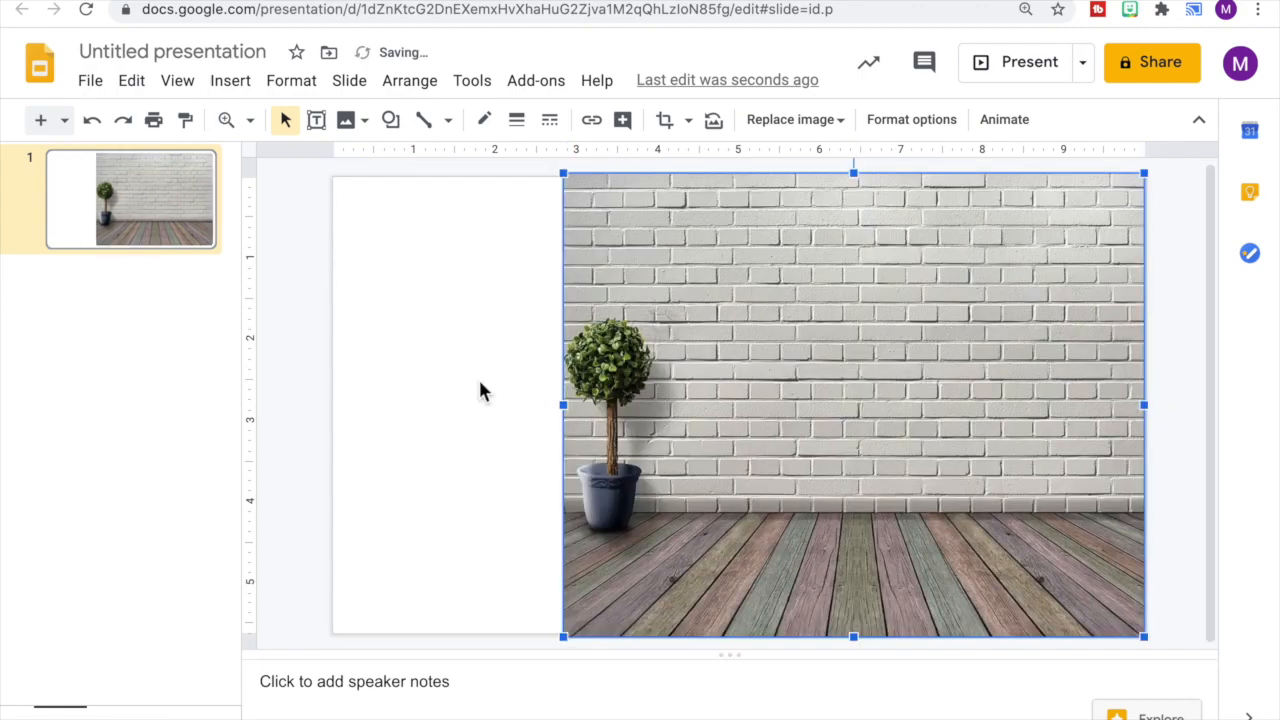
left_click_drag(565, 405, 333, 399)
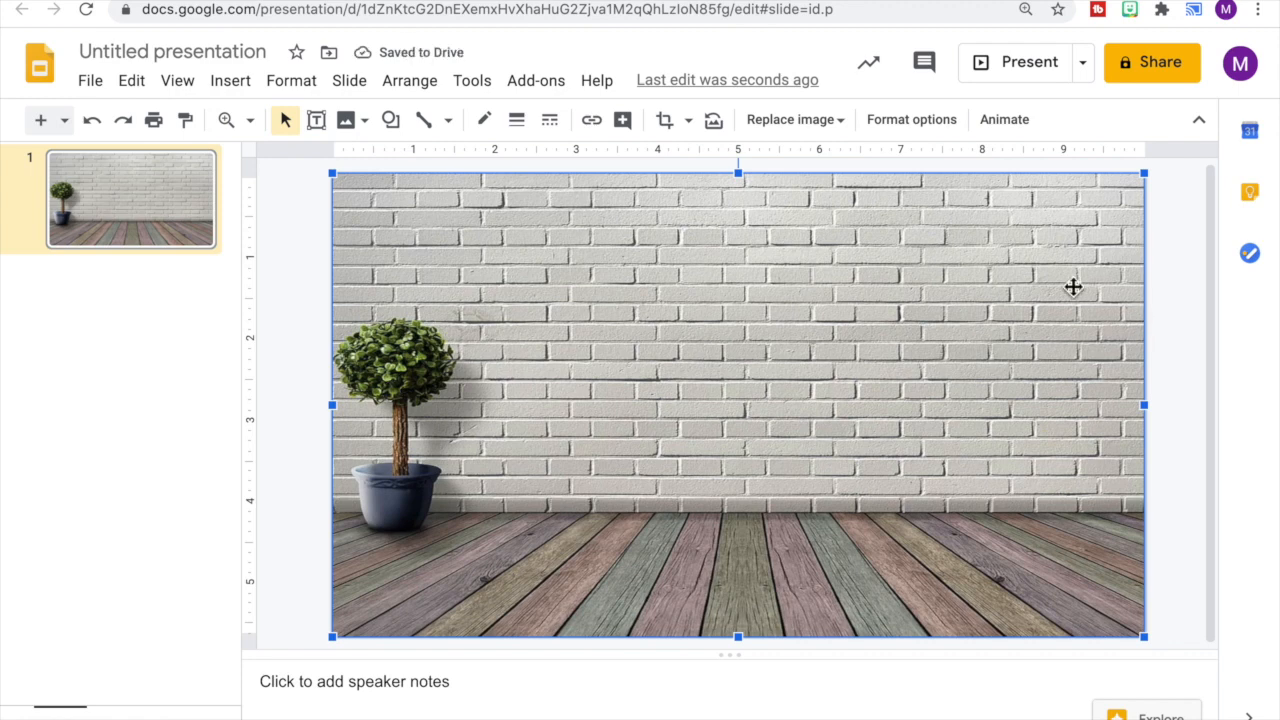
Search the web for "whiteboard transparent" images and insert the first whiteboard, with red markers and a black eraser
left_click(229, 88)
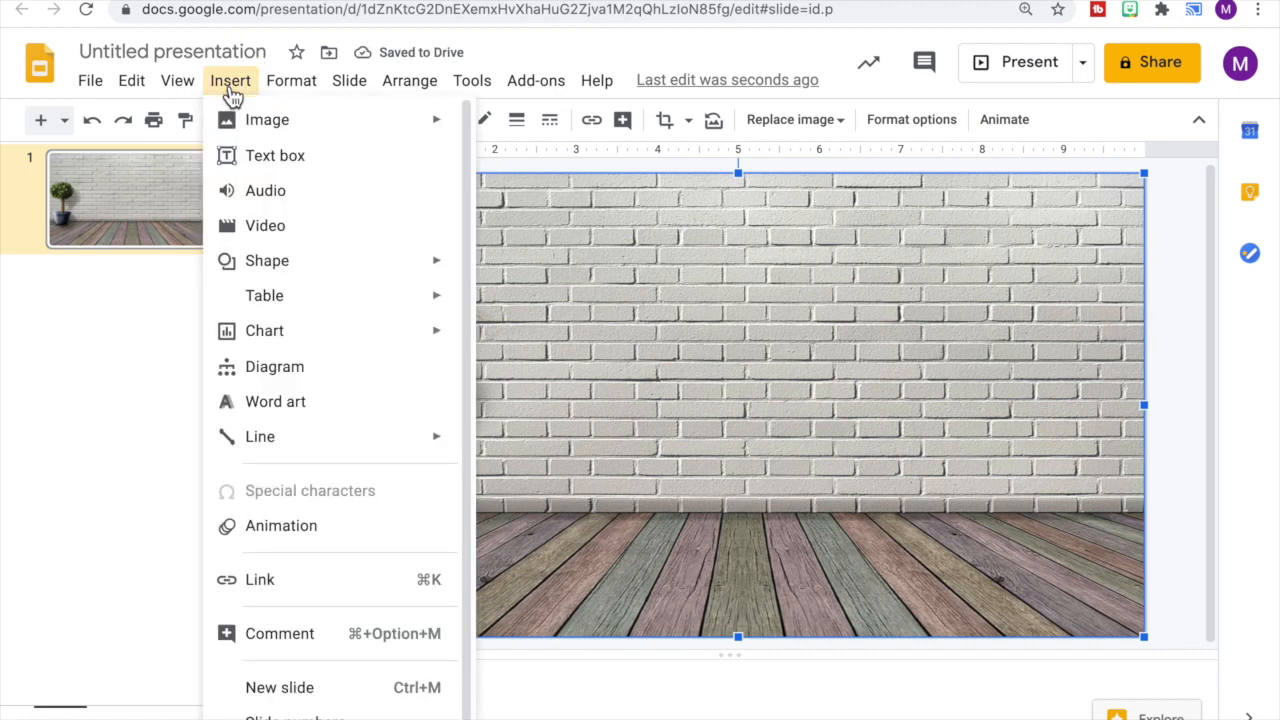
mouse_move(323, 137)
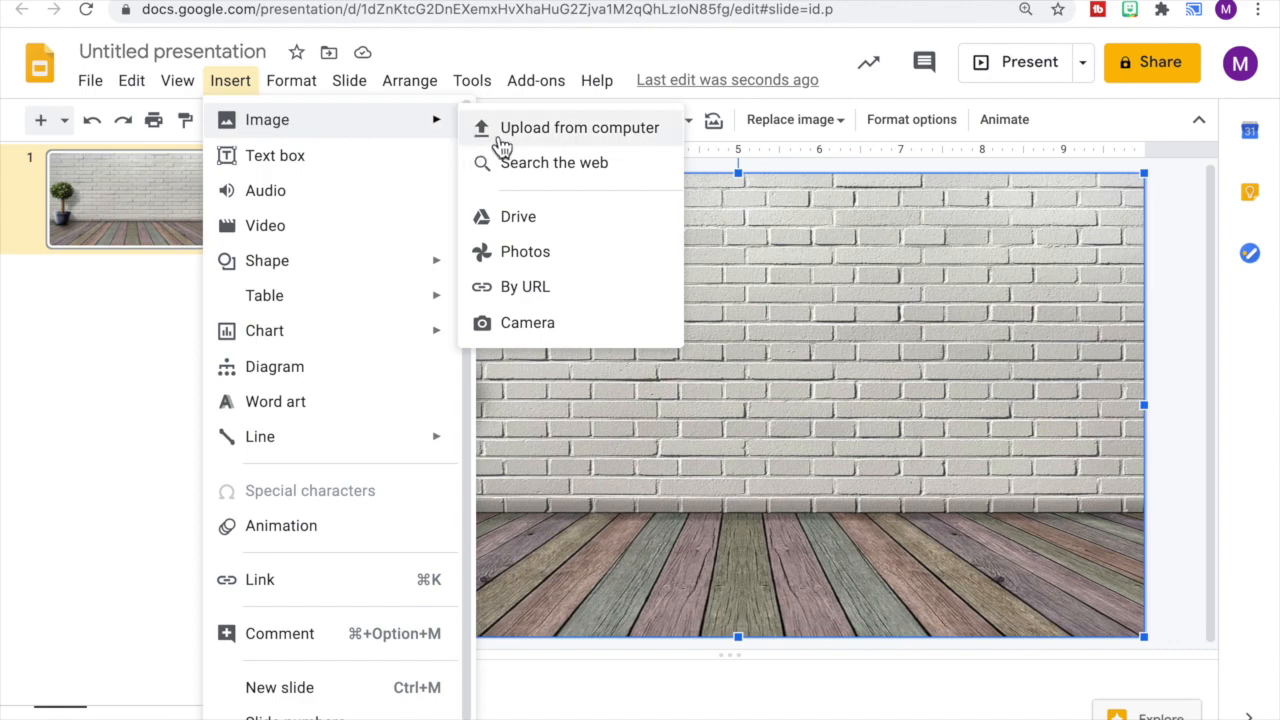
left_click(577, 168)
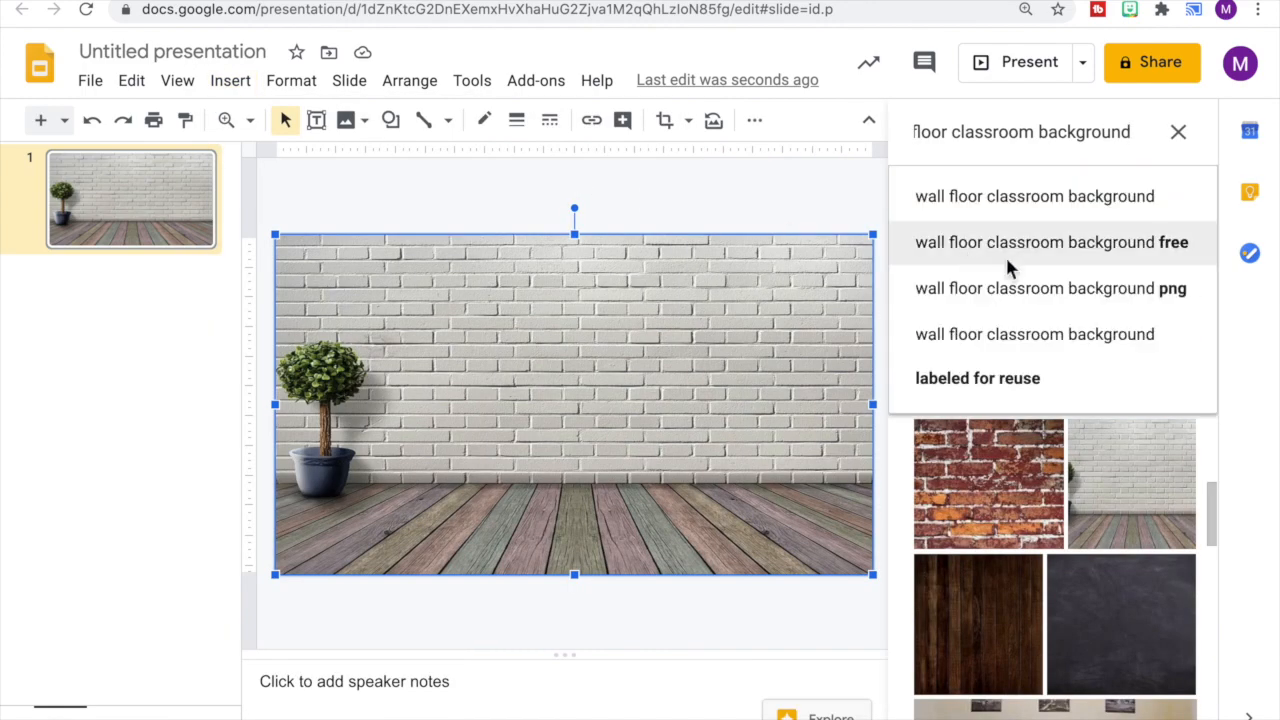
left_click_drag(1140, 131, 857, 131)
type("whiteboard")
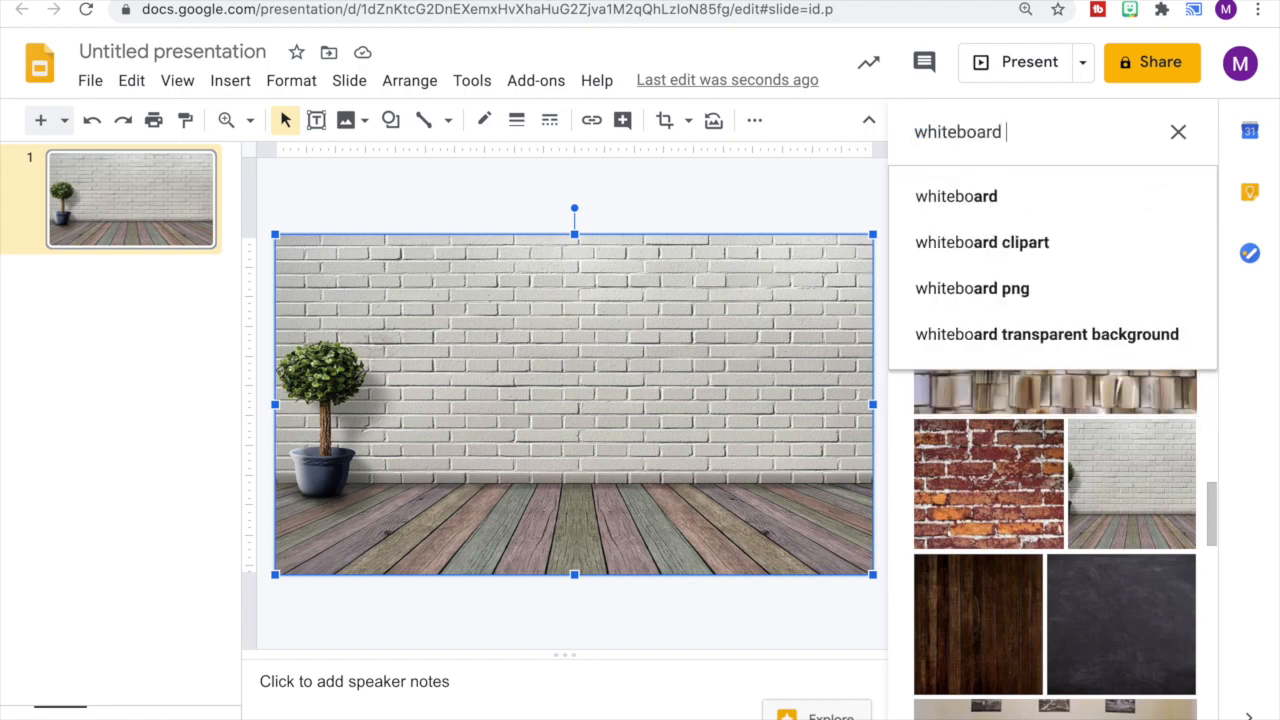
type(" tran")
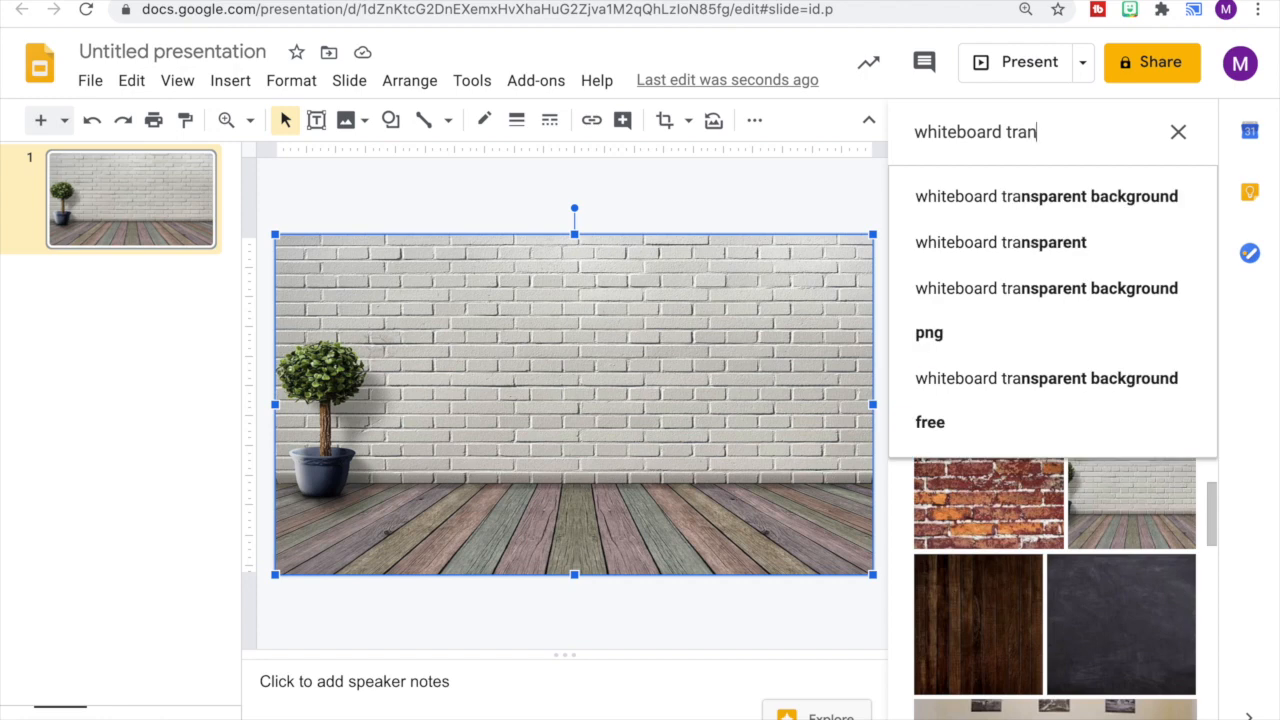
type("sparent")
key("Return")
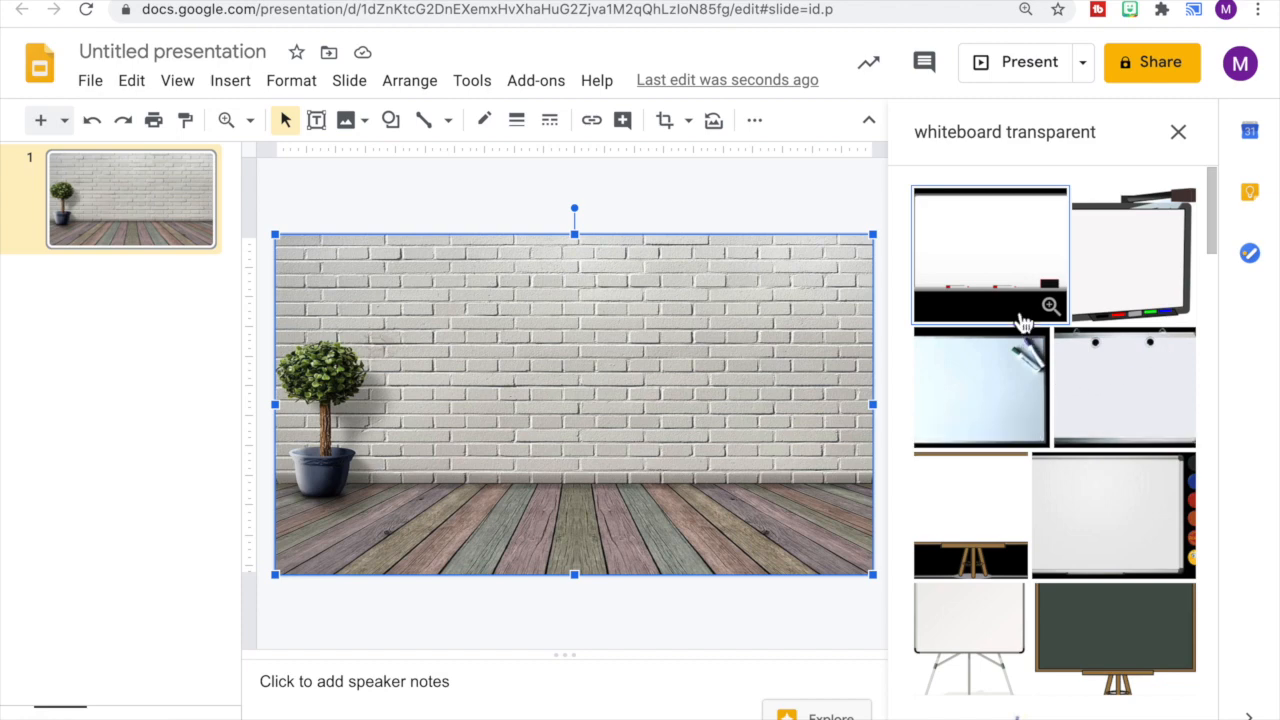
left_click(1001, 257)
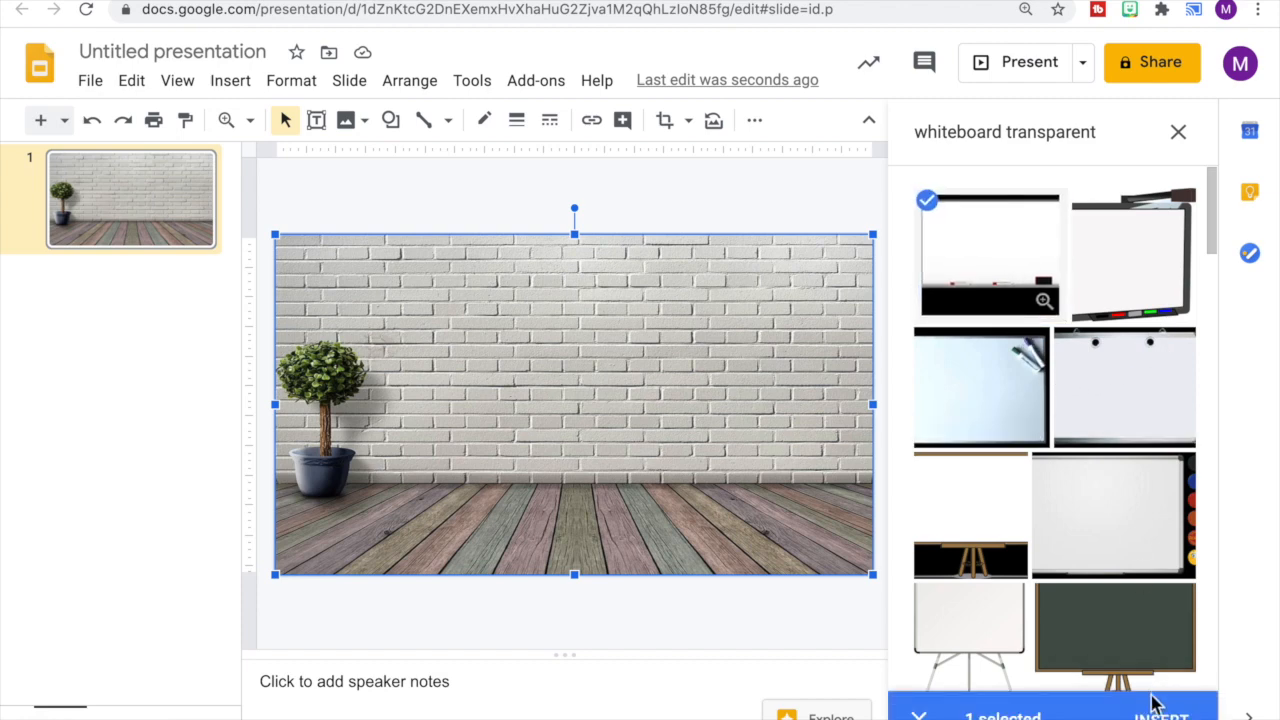
left_click(1155, 708)
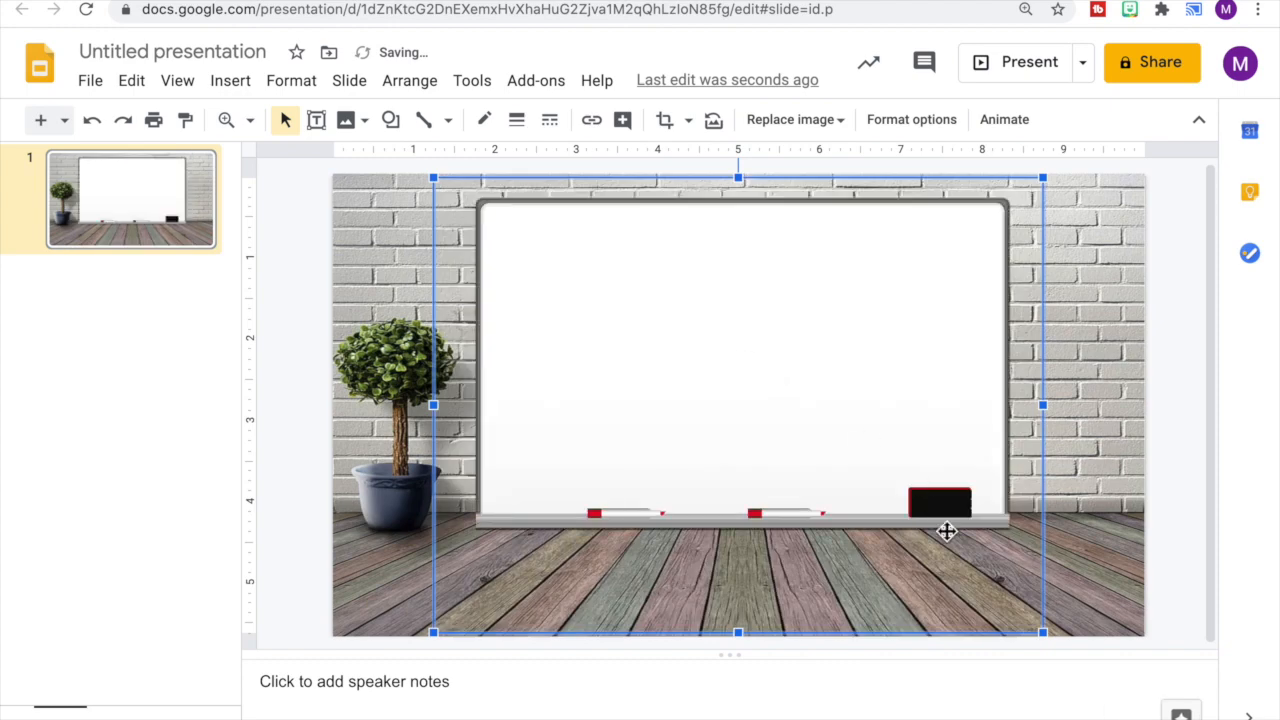
Shrink the whiteboard image and position it on the brick wall above the floor, to the right of the plant
left_click_drag(1047, 635, 925, 520)
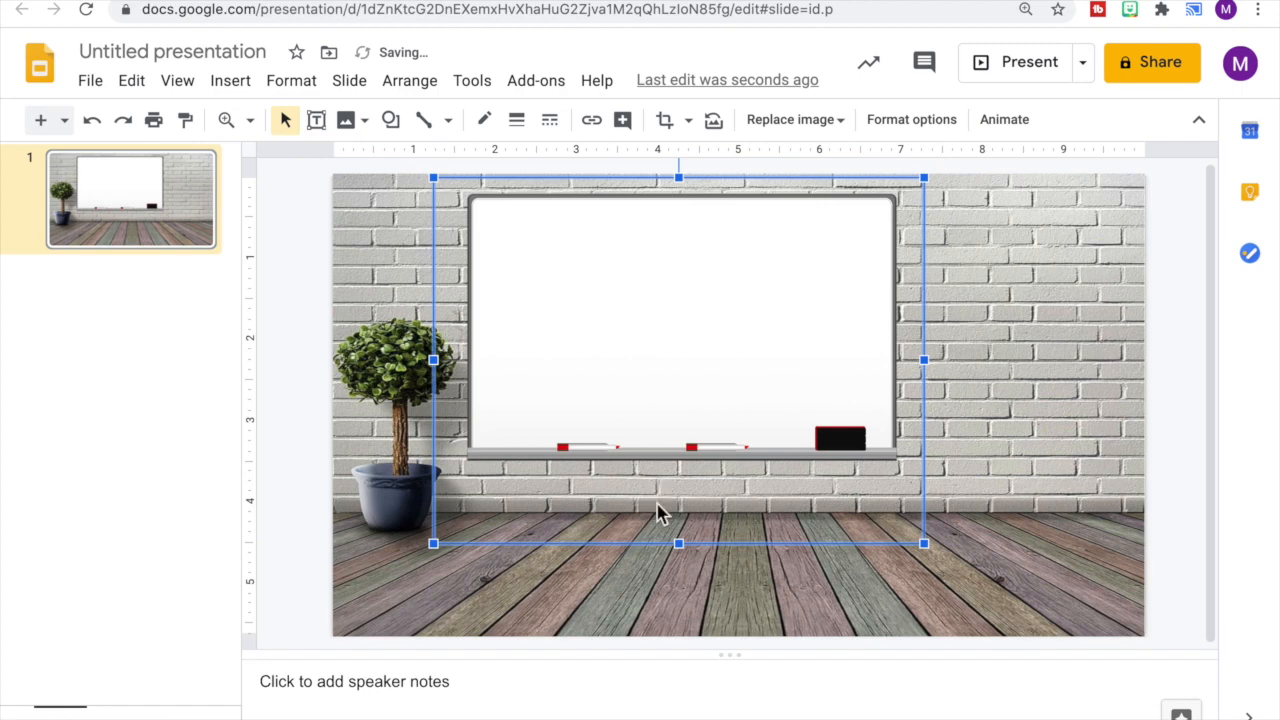
left_click_drag(590, 393, 622, 385)
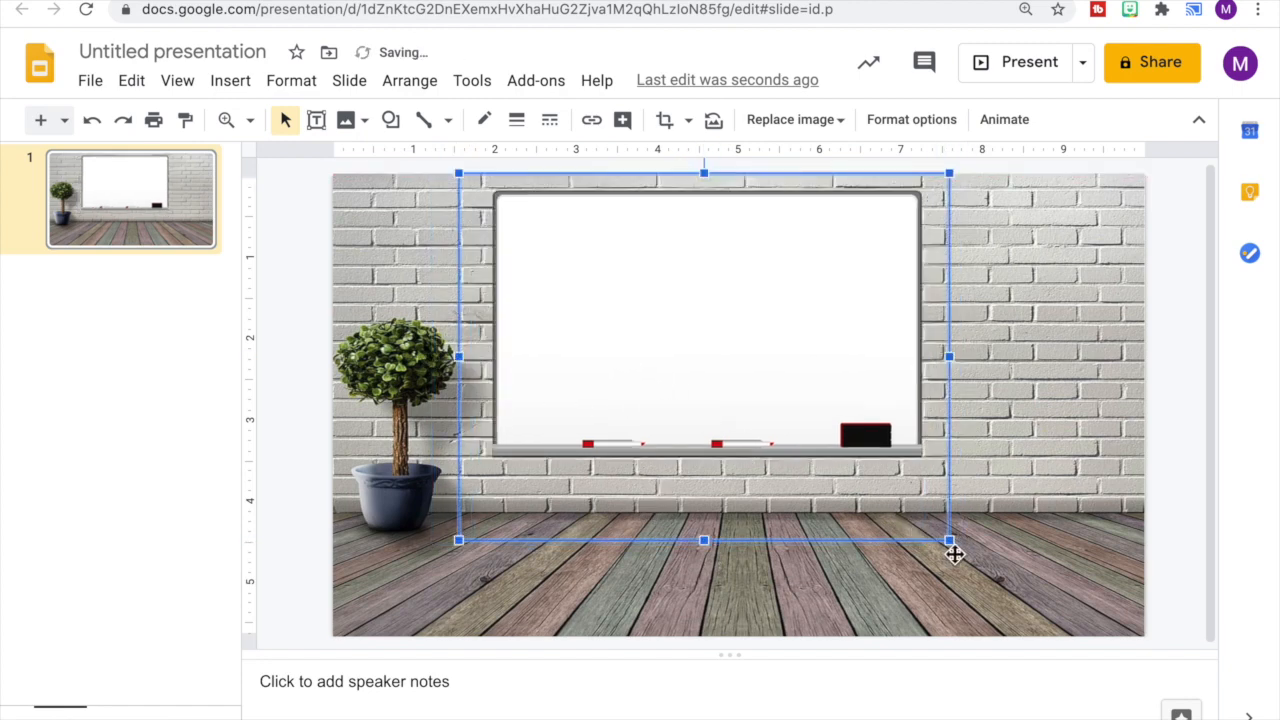
left_click_drag(955, 549, 953, 547)
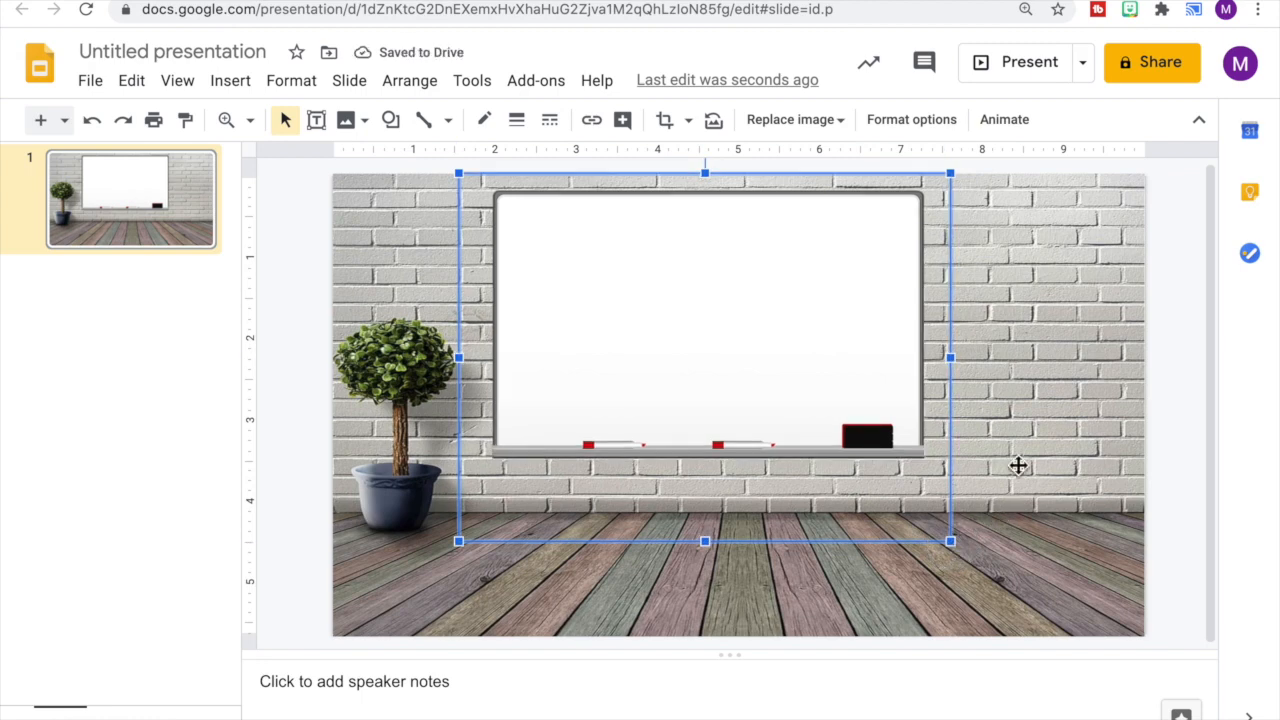
left_click(1036, 420)
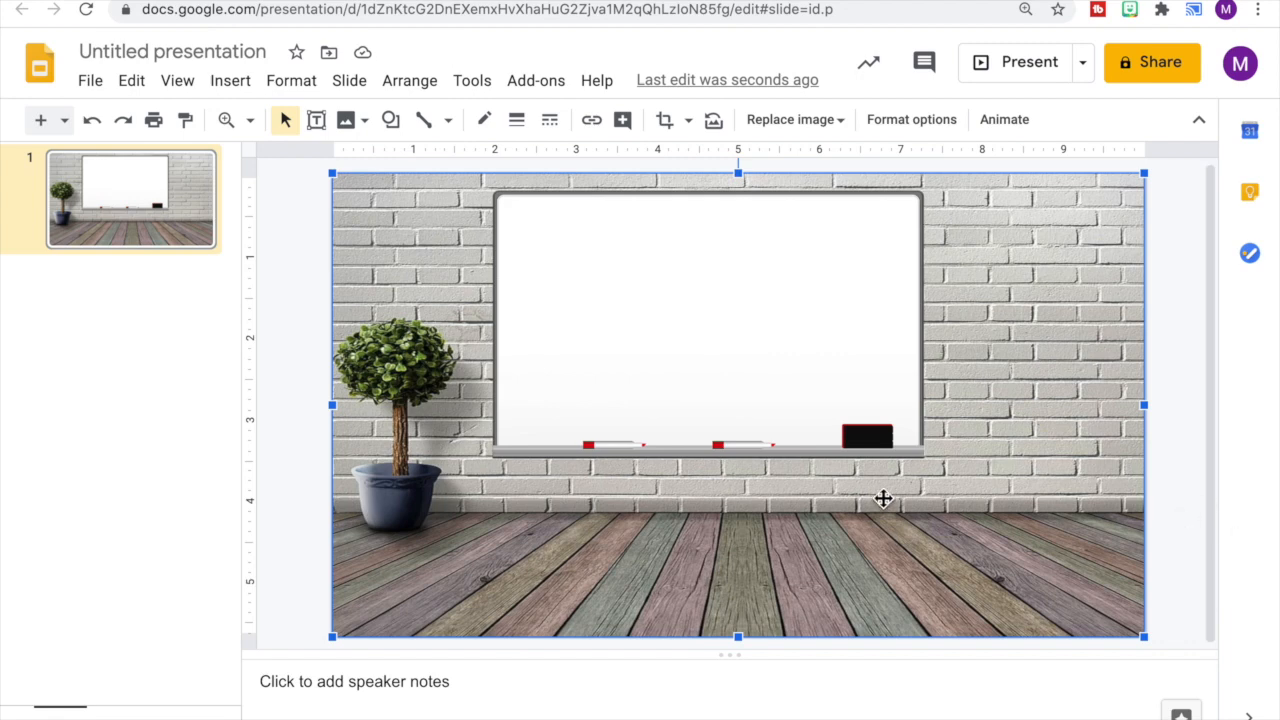
Copy the recent Bitmoji with both fists raised from the Bitmoji extension and paste it onto the slide
left_click(1130, 10)
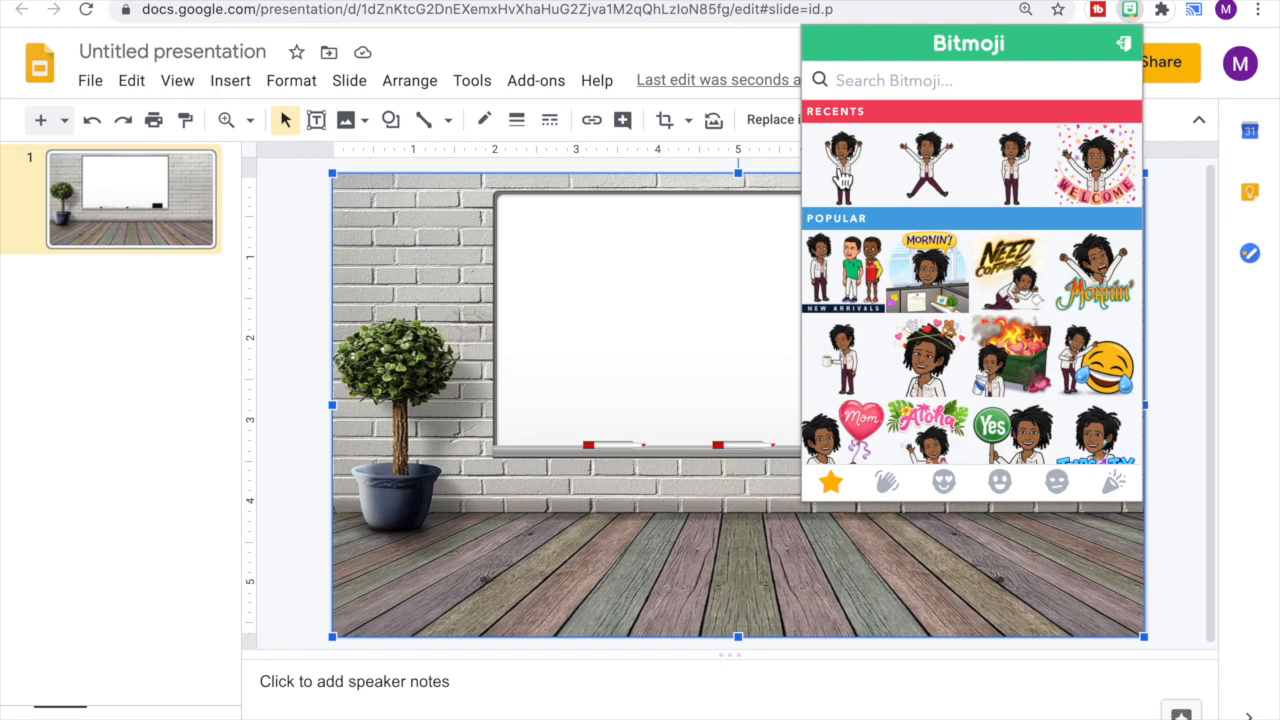
right_click(852, 158)
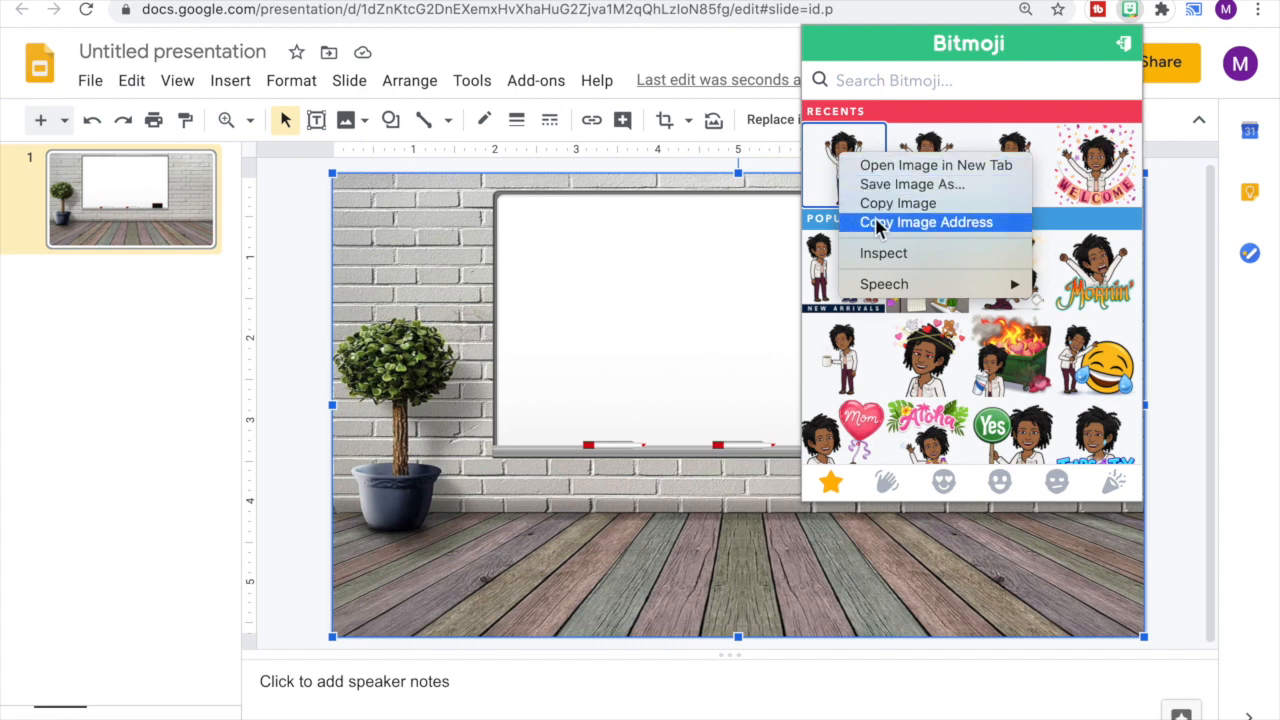
left_click(897, 205)
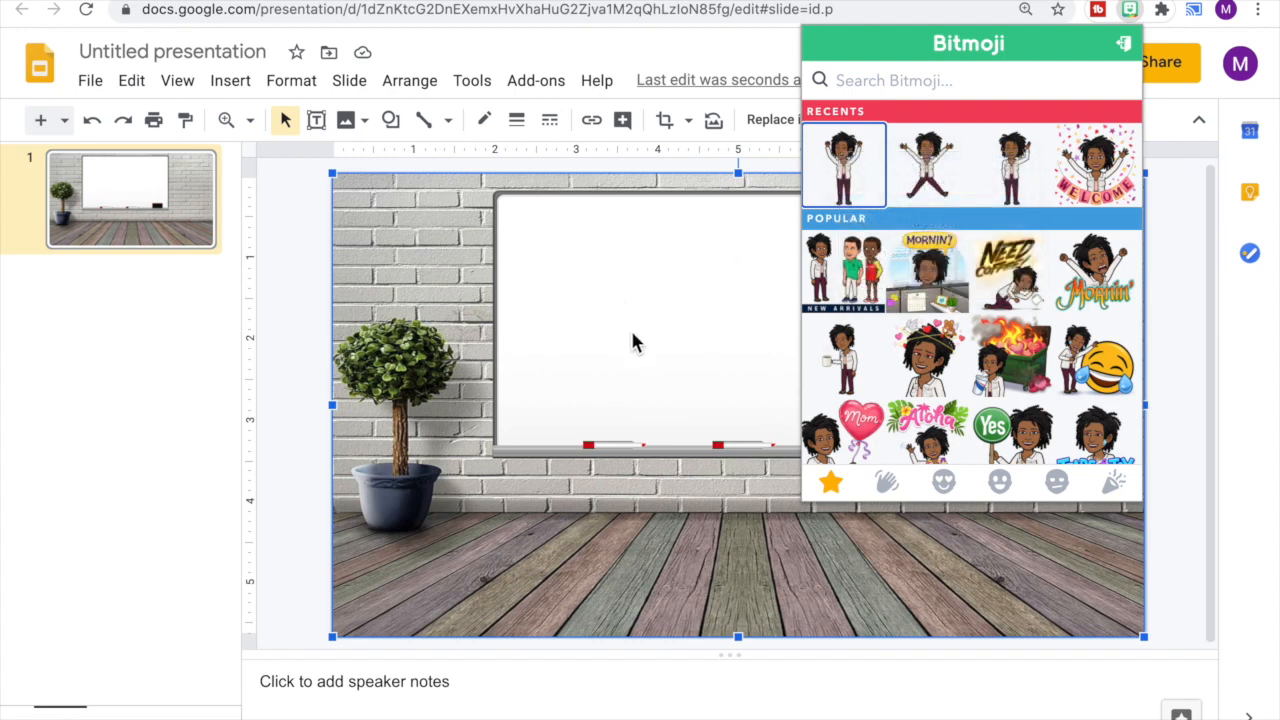
right_click(504, 428)
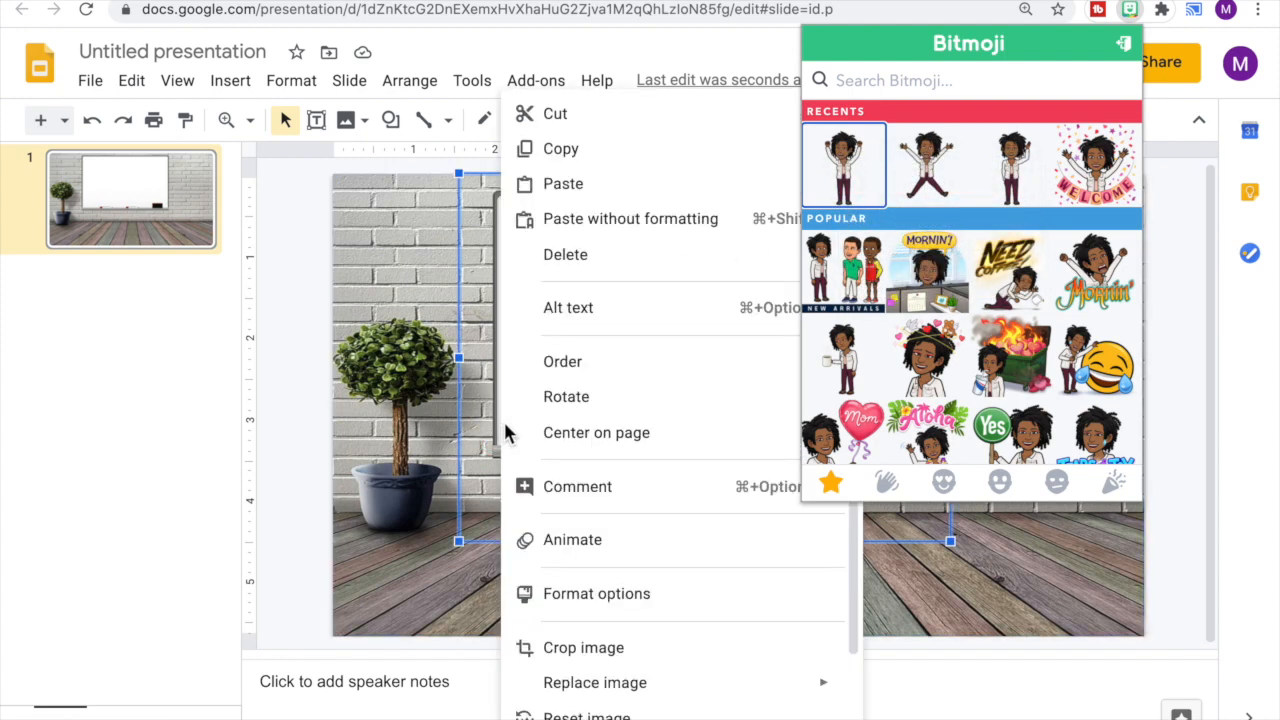
left_click(599, 192)
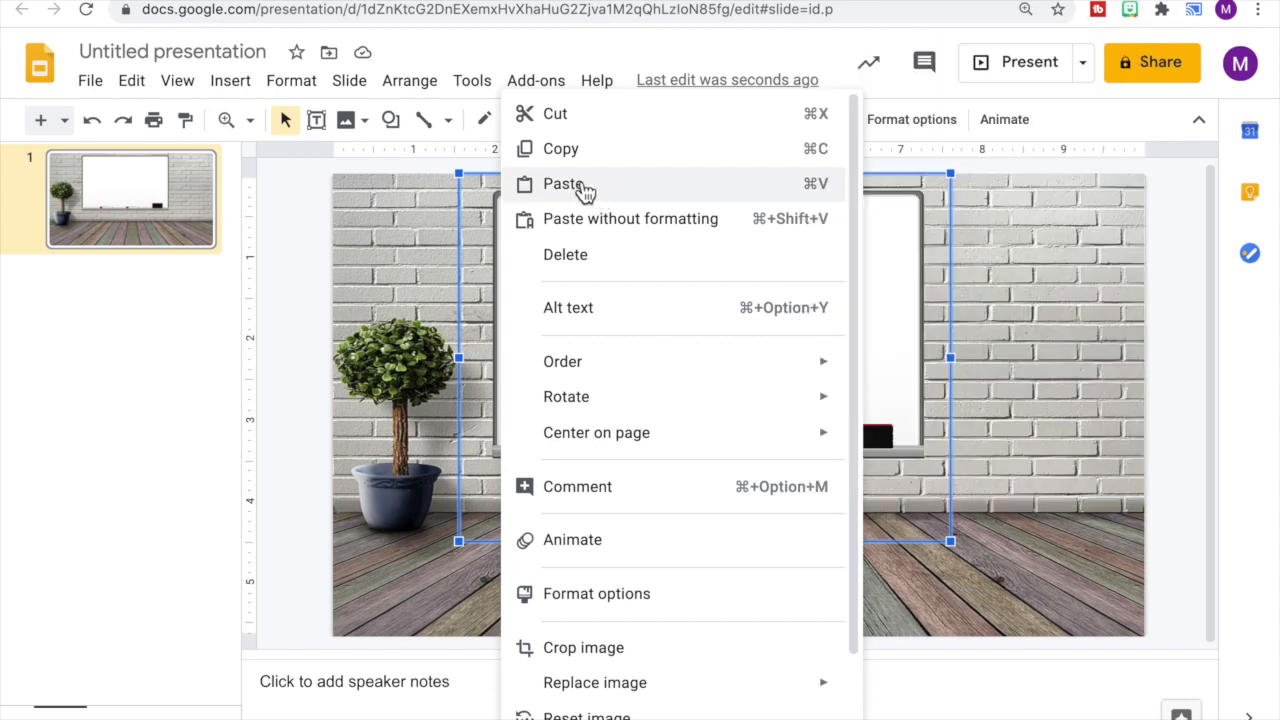
left_click(585, 190)
Move the Bitmoji below the left half of the whiteboard so its legs run off the slide's lower edge
left_click_drag(729, 399, 549, 453)
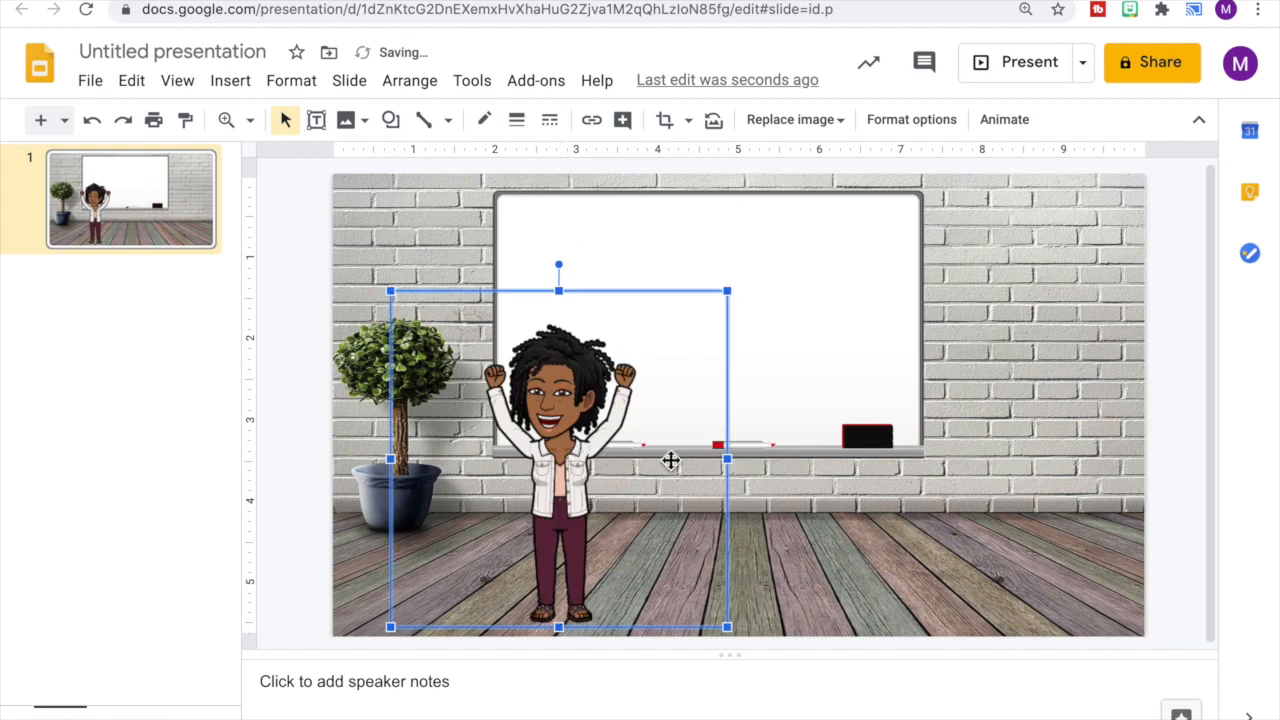
left_click_drag(565, 455, 590, 585)
left_click(949, 531)
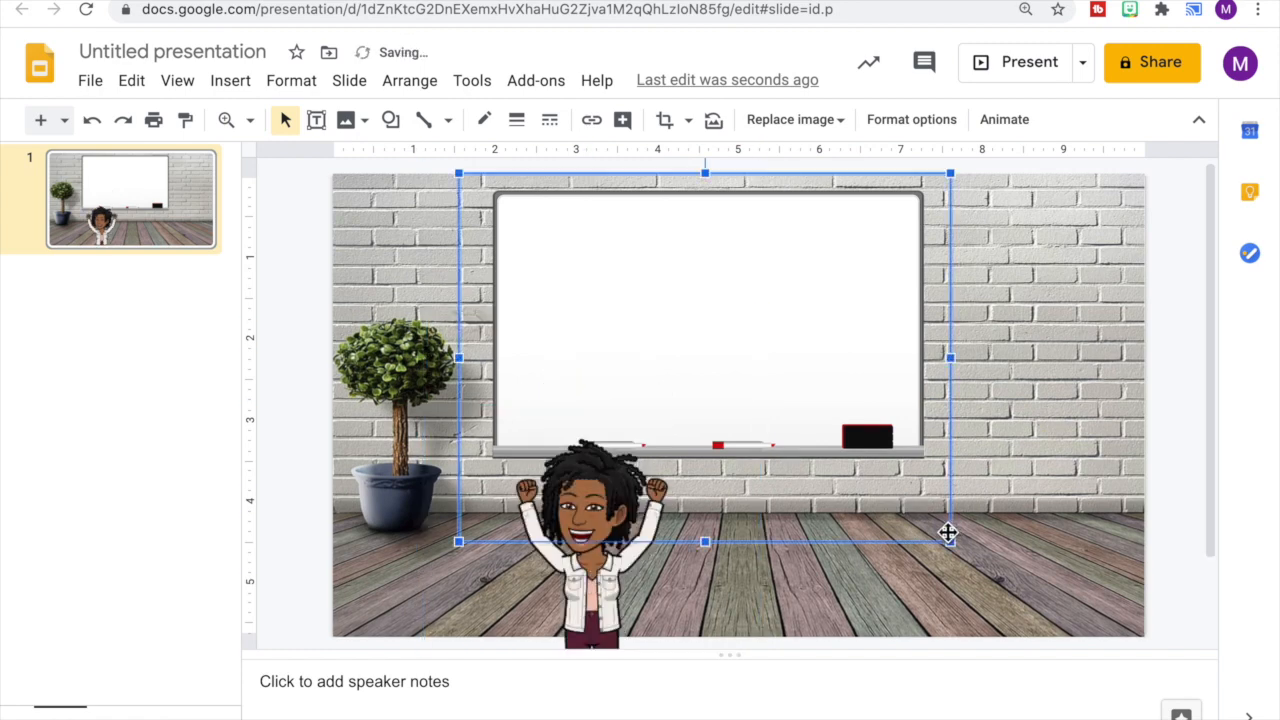
left_click(1080, 429)
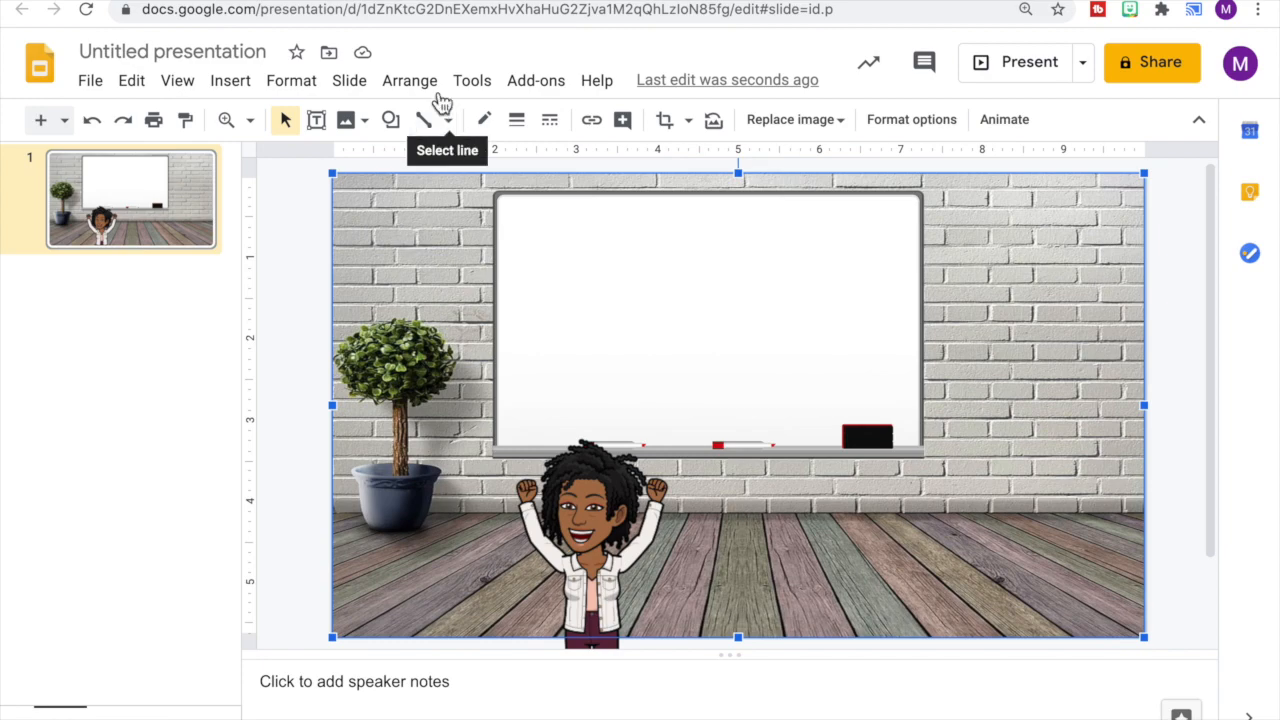
Insert the image file Pink Hundreds Chart.png from the computer onto the slide
mouse_move(342, 1)
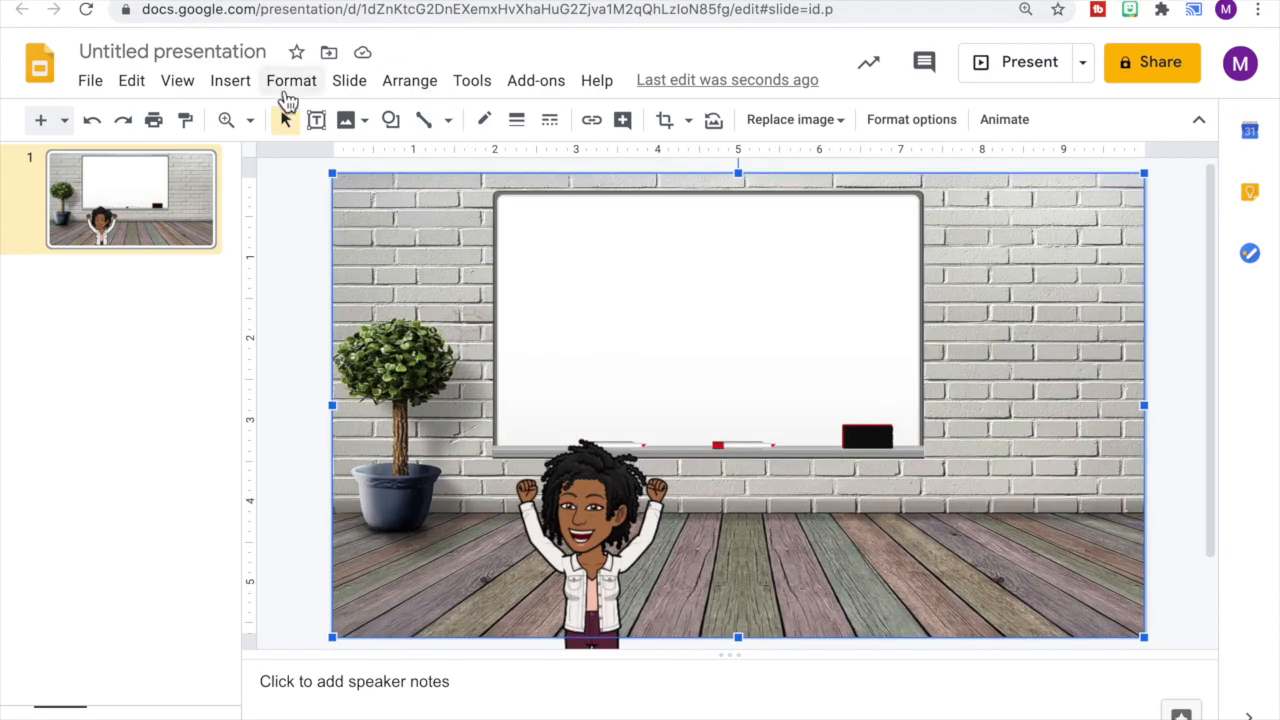
left_click(230, 84)
mouse_move(323, 126)
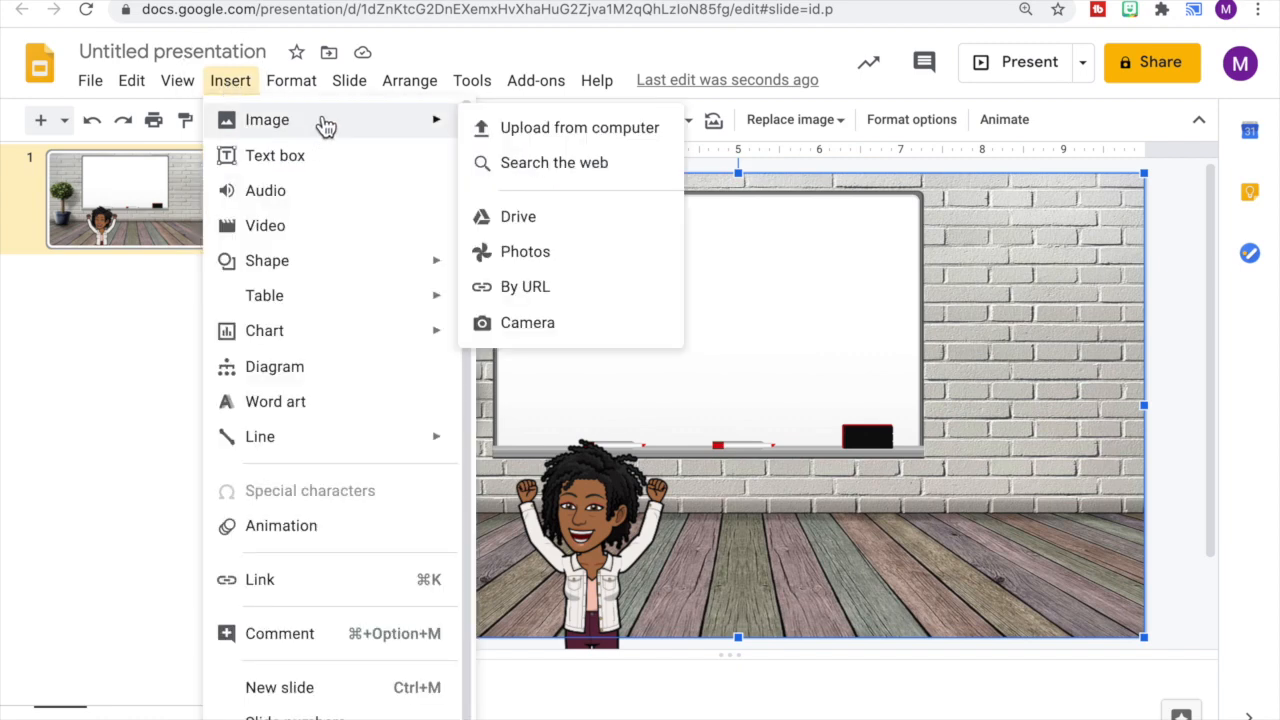
left_click(551, 135)
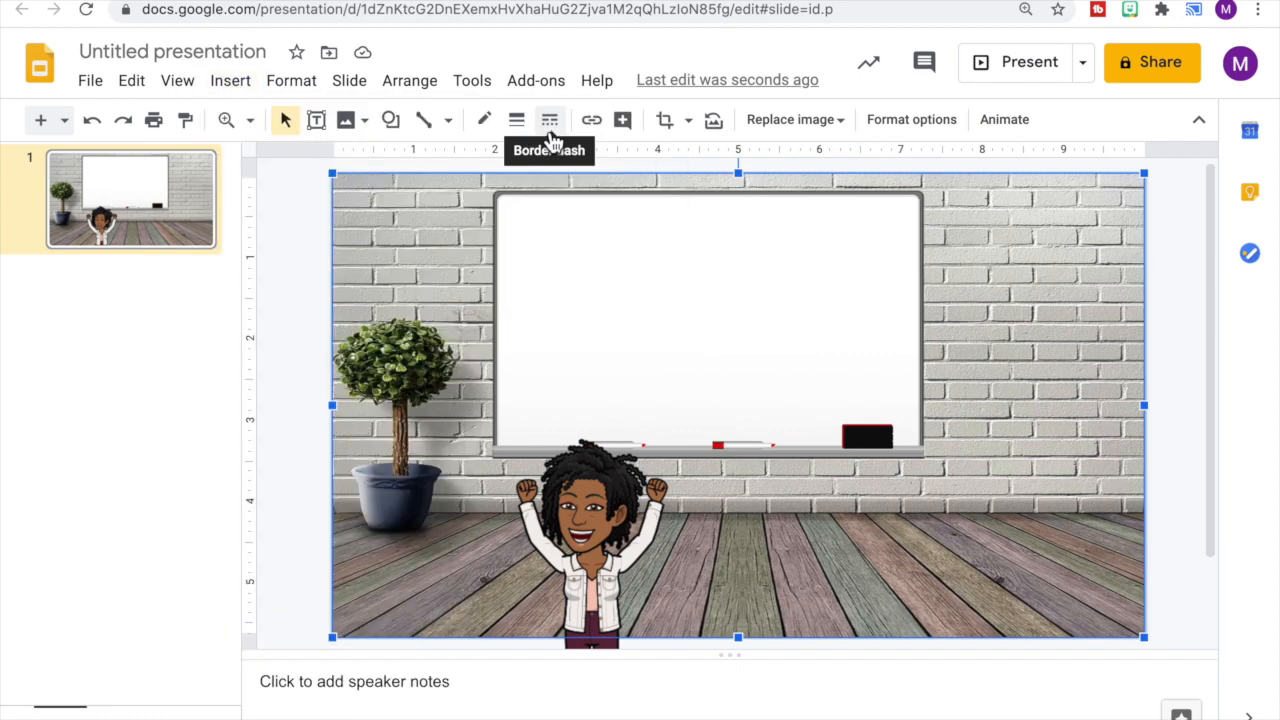
scroll(620, 180, "down", 10)
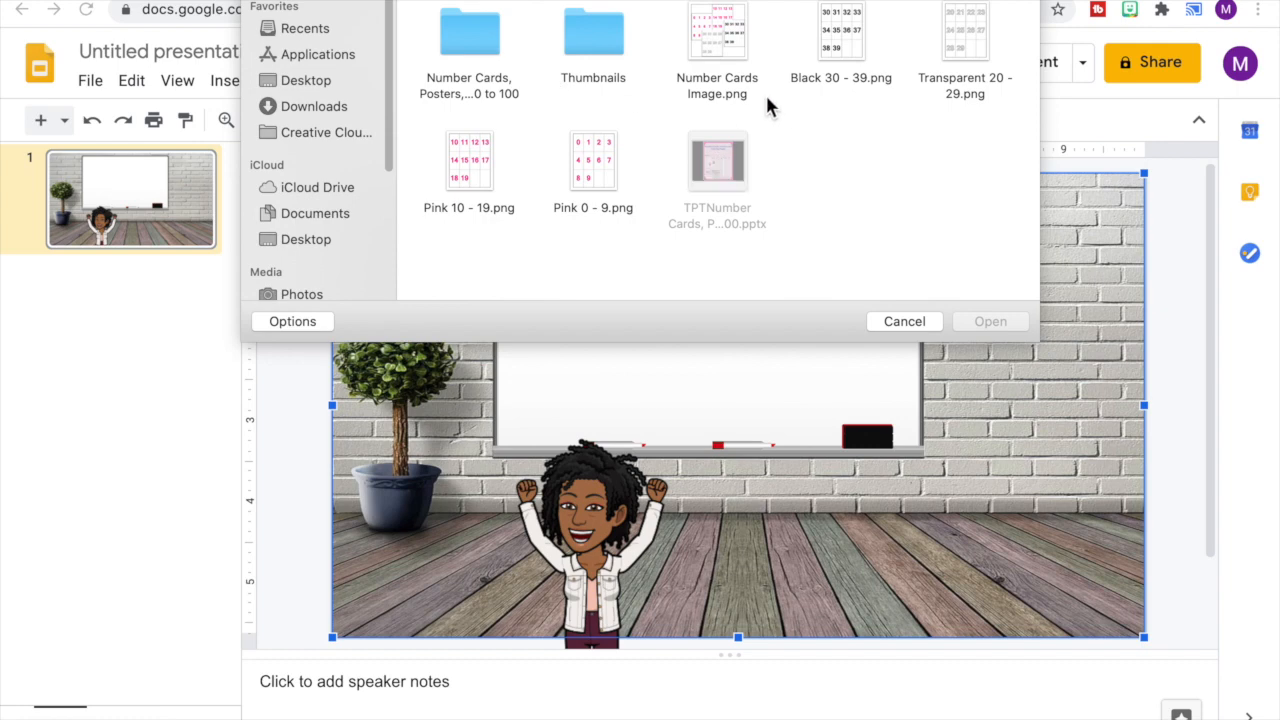
scroll(626, 40, "down", 5)
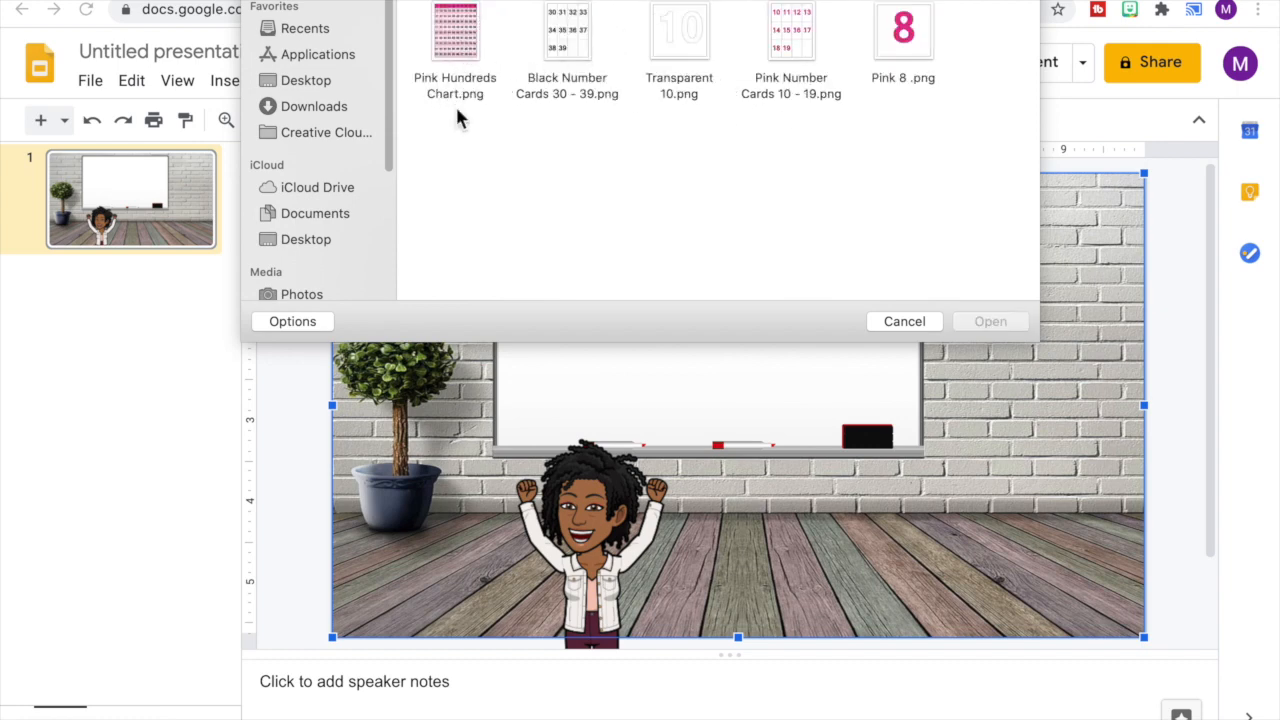
double_click(455, 32)
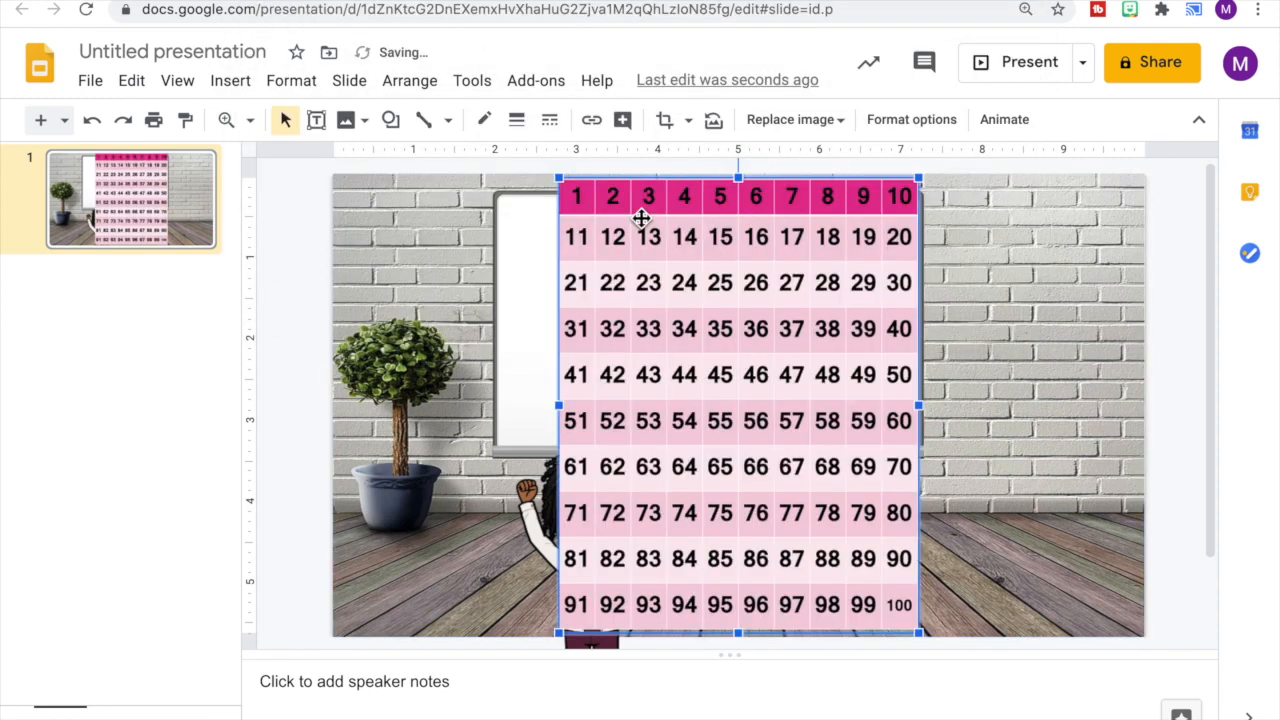
Shrink the hundreds chart to a small poster and place it on the wall above the plant, beside the whiteboard
left_click_drag(922, 178, 682, 479)
left_click_drag(630, 525, 414, 231)
left_click_drag(468, 187, 443, 237)
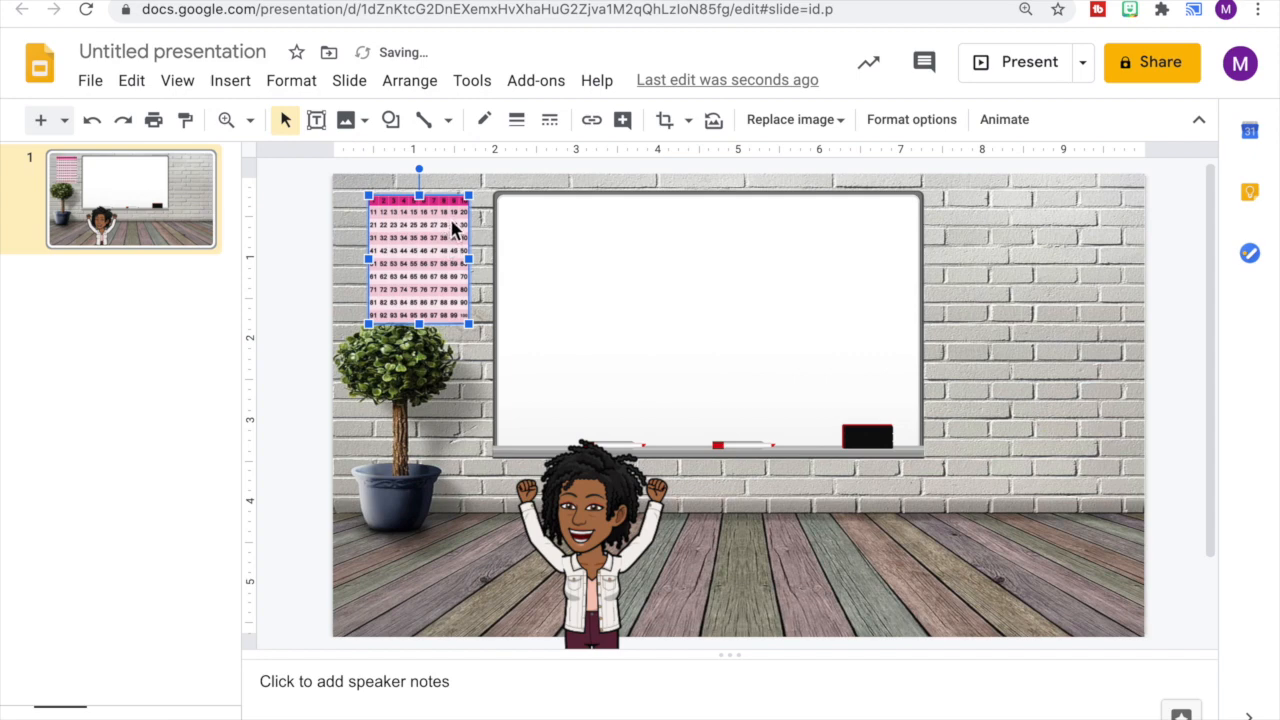
left_click_drag(475, 190, 420, 245)
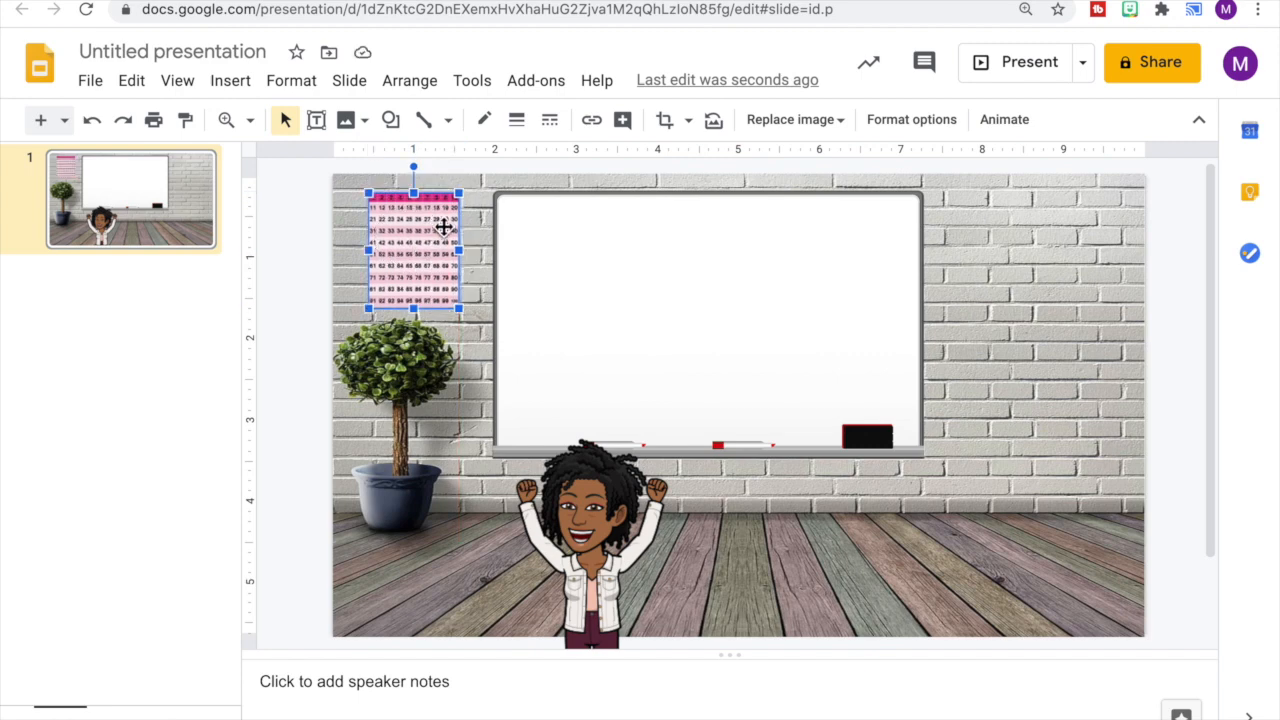
Find the Number Cards, Posters, and Coloring Pages 0 to 100 product through mathbell.com/resources in a new tab and copy its page address
key("super+t")
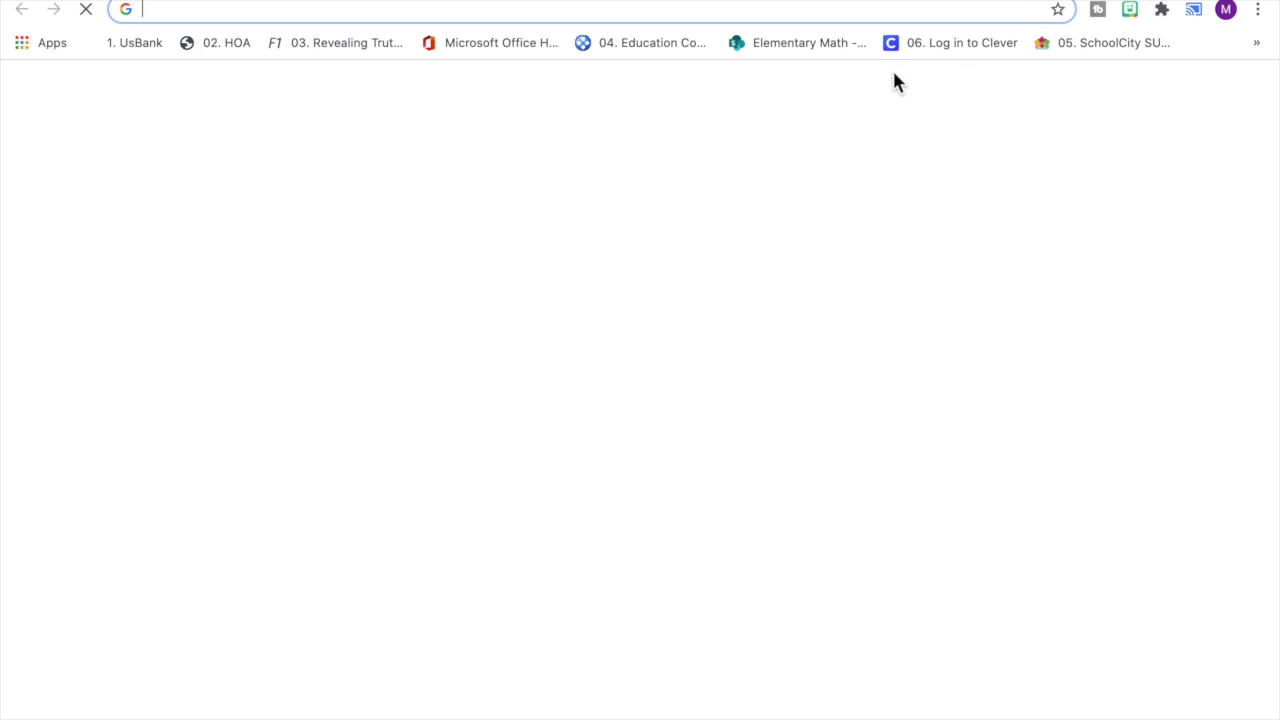
type("mathbell.com/resources")
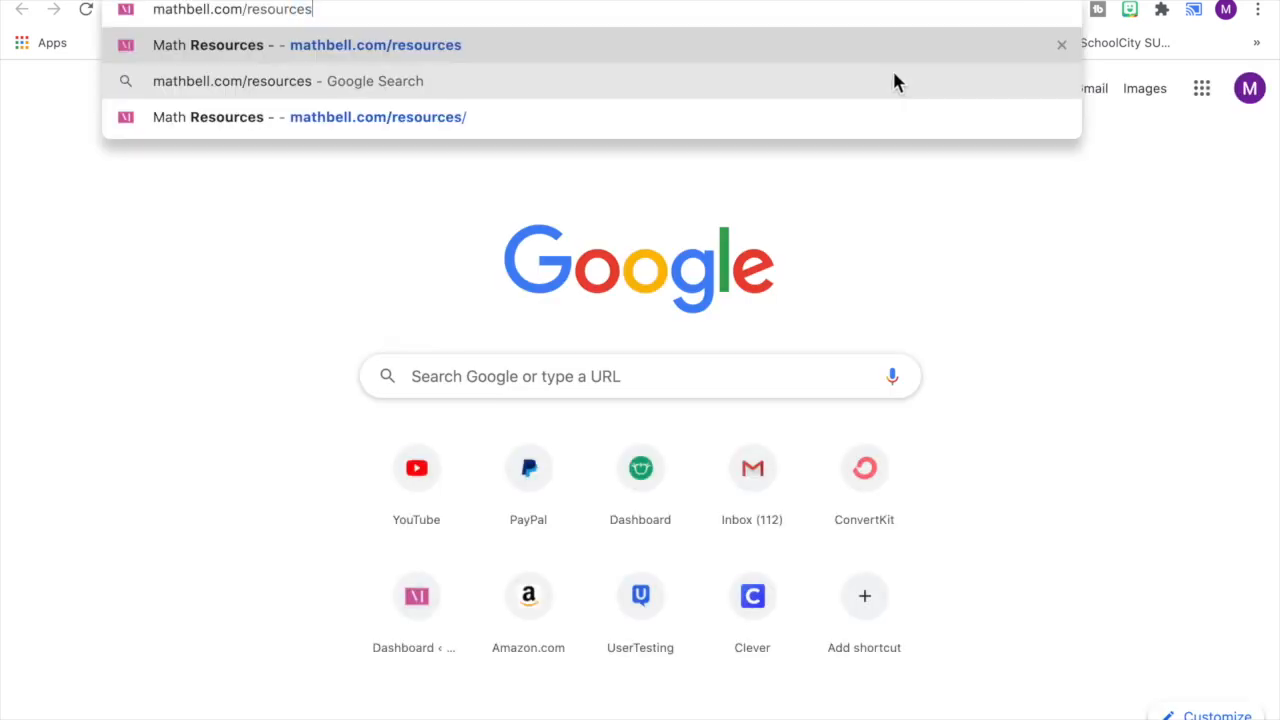
key("Return")
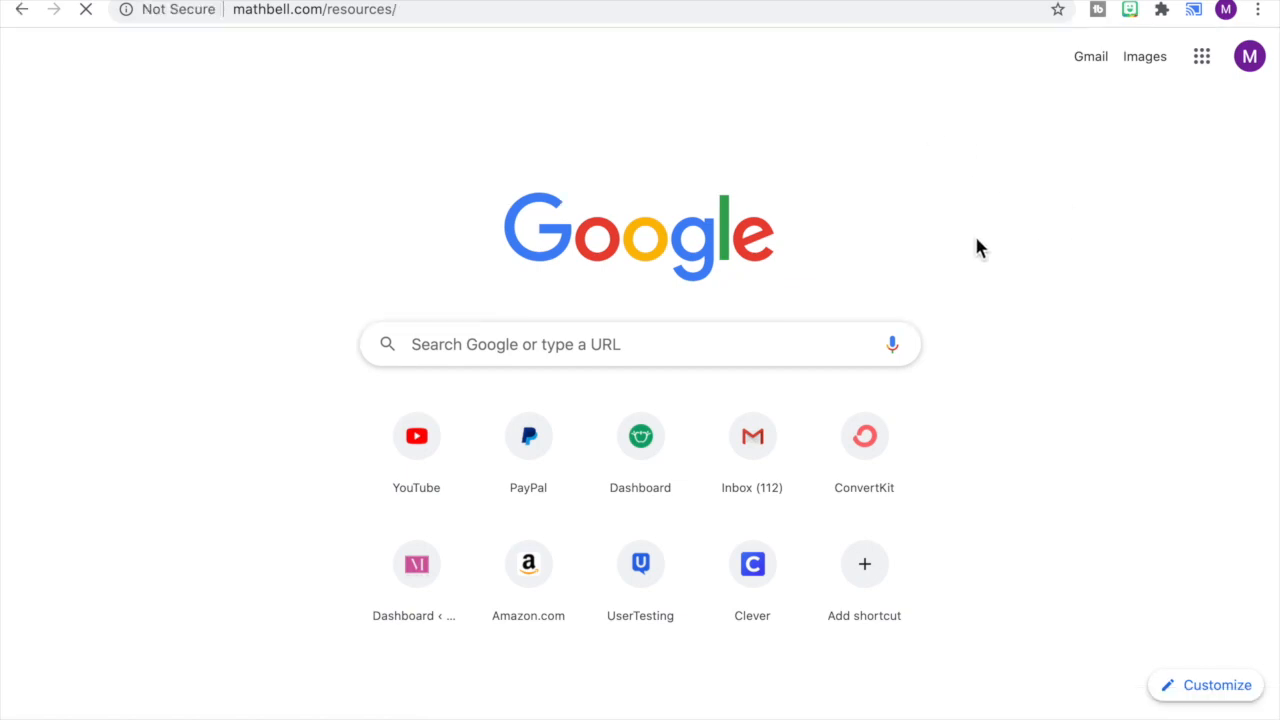
left_click_drag(1273, 190, 1278, 430)
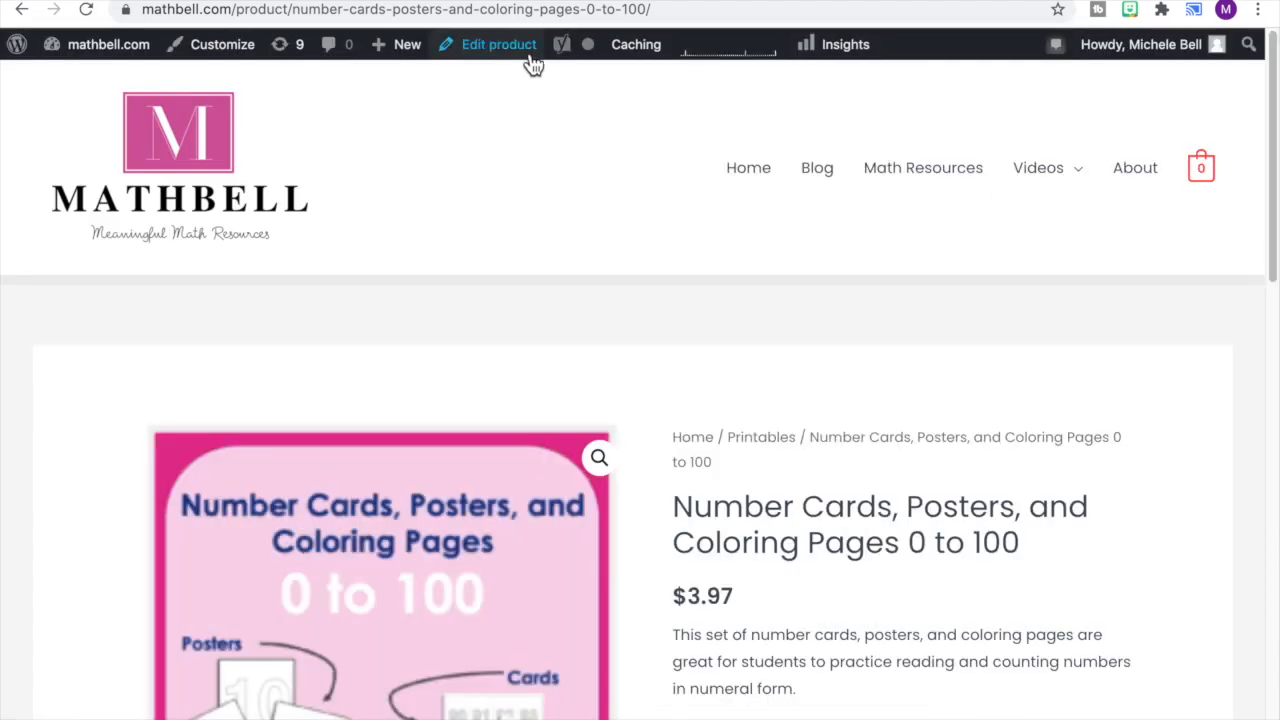
left_click(486, 10)
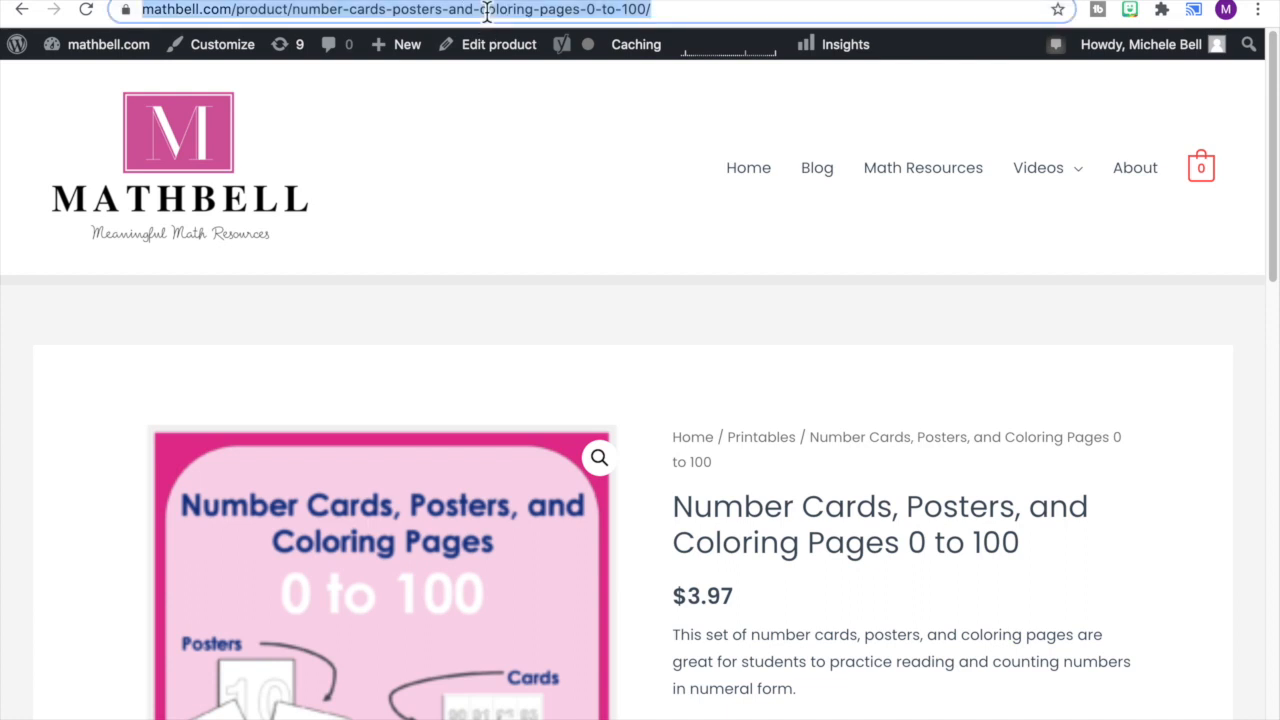
right_click(486, 10)
left_click(537, 128)
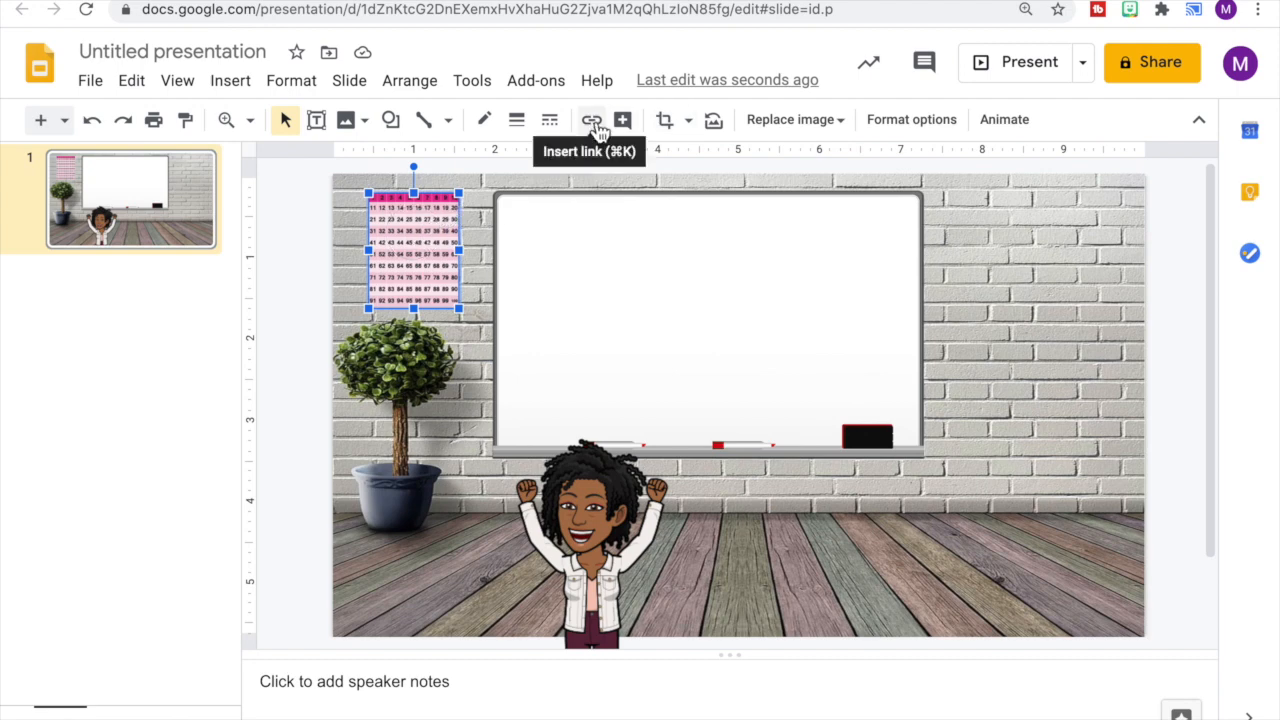
Link the hundreds chart image on the slide to the copied mathbell.com product page address
left_click(593, 122)
right_click(458, 357)
left_click(497, 484)
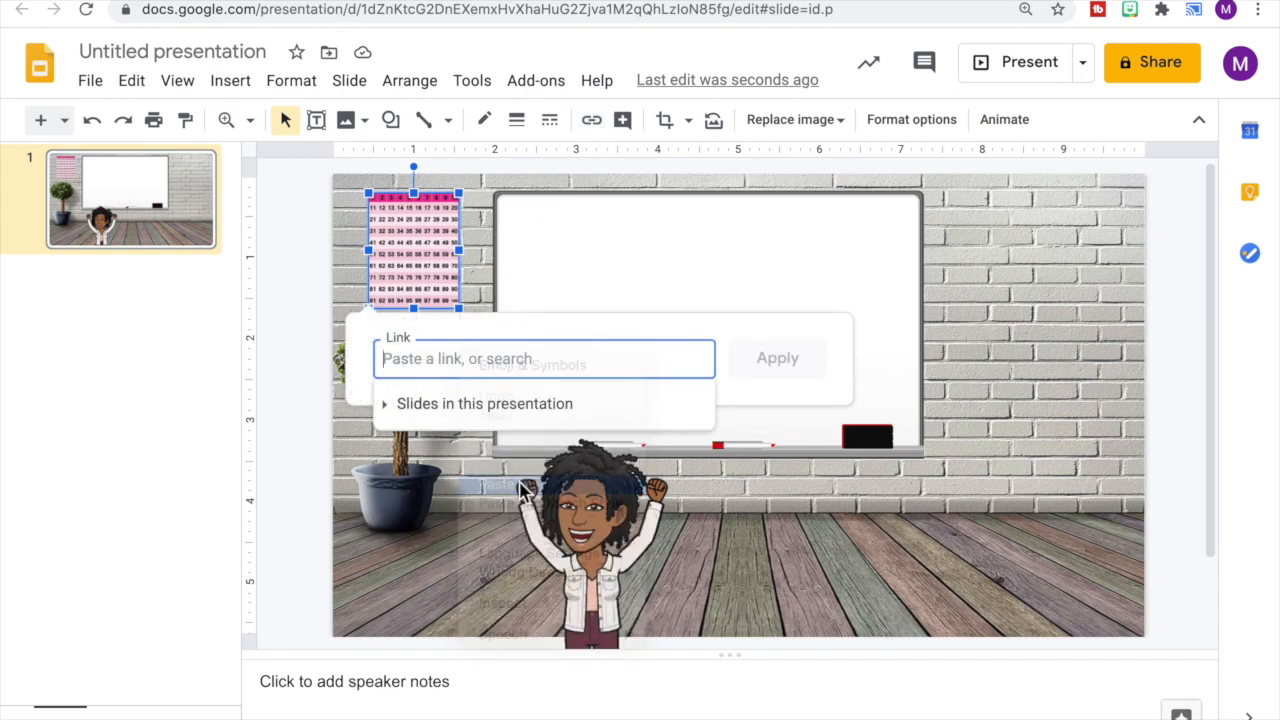
left_click(786, 366)
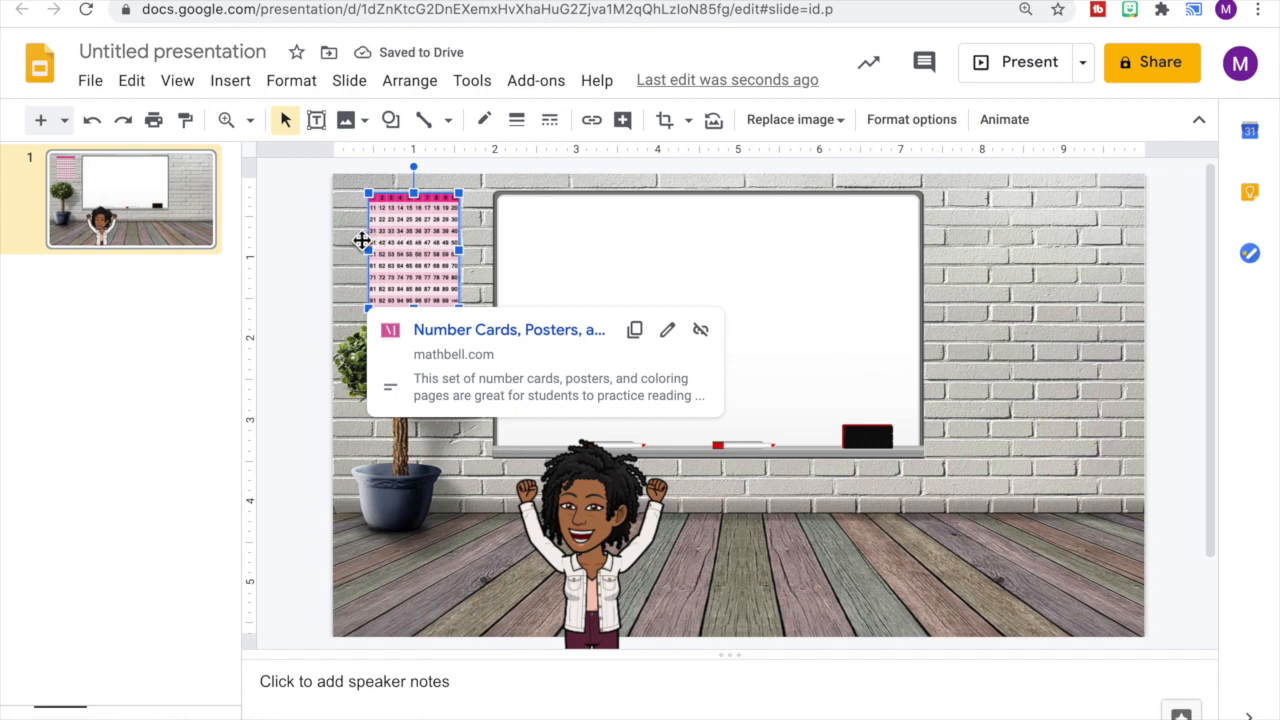
left_click(808, 514)
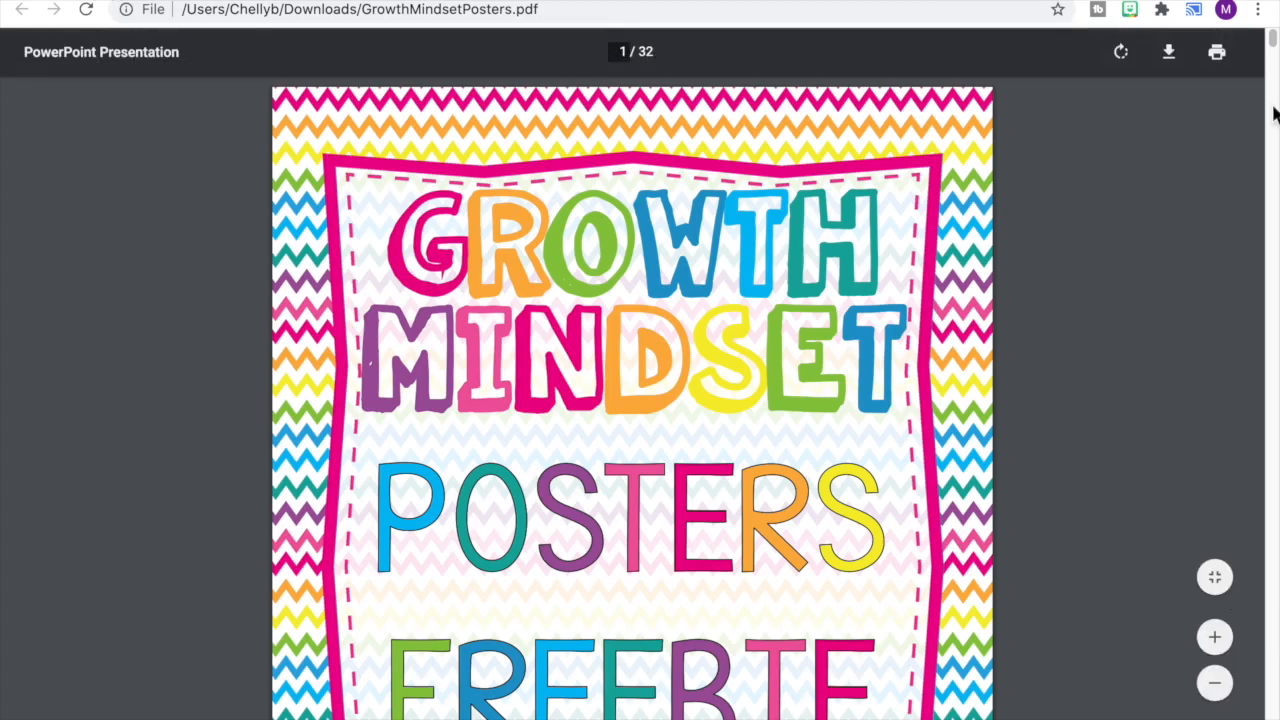
Look through GrowthMindsetPosters.pdf and insert the Desktop screenshot of the "You have only failed if you have given up" poster onto the slide
left_click_drag(1272, 40, 1268, 116)
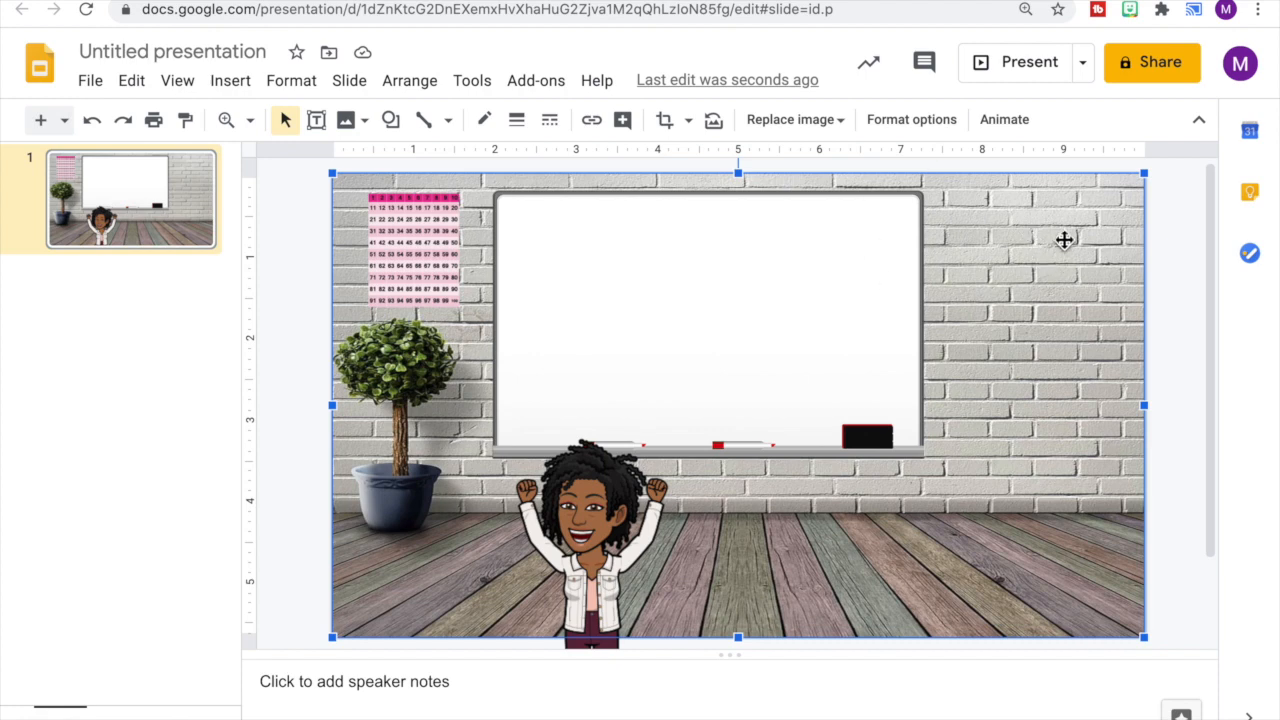
left_click(231, 84)
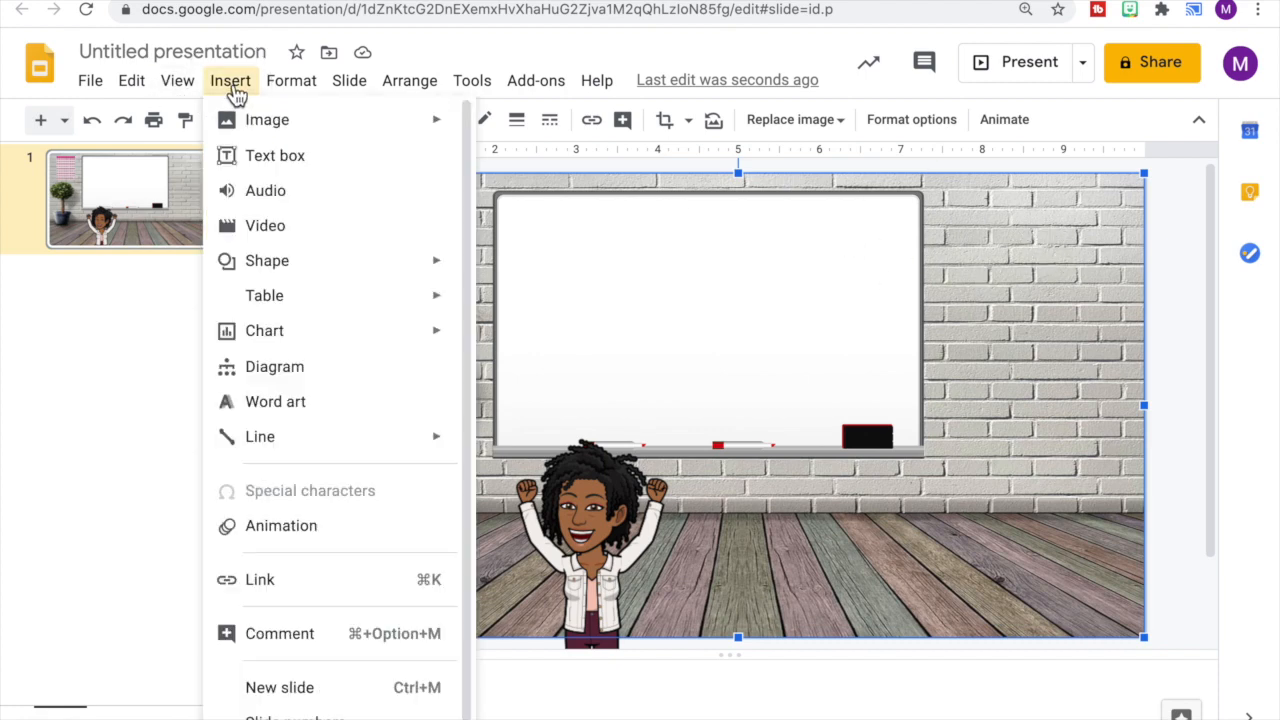
mouse_move(265, 121)
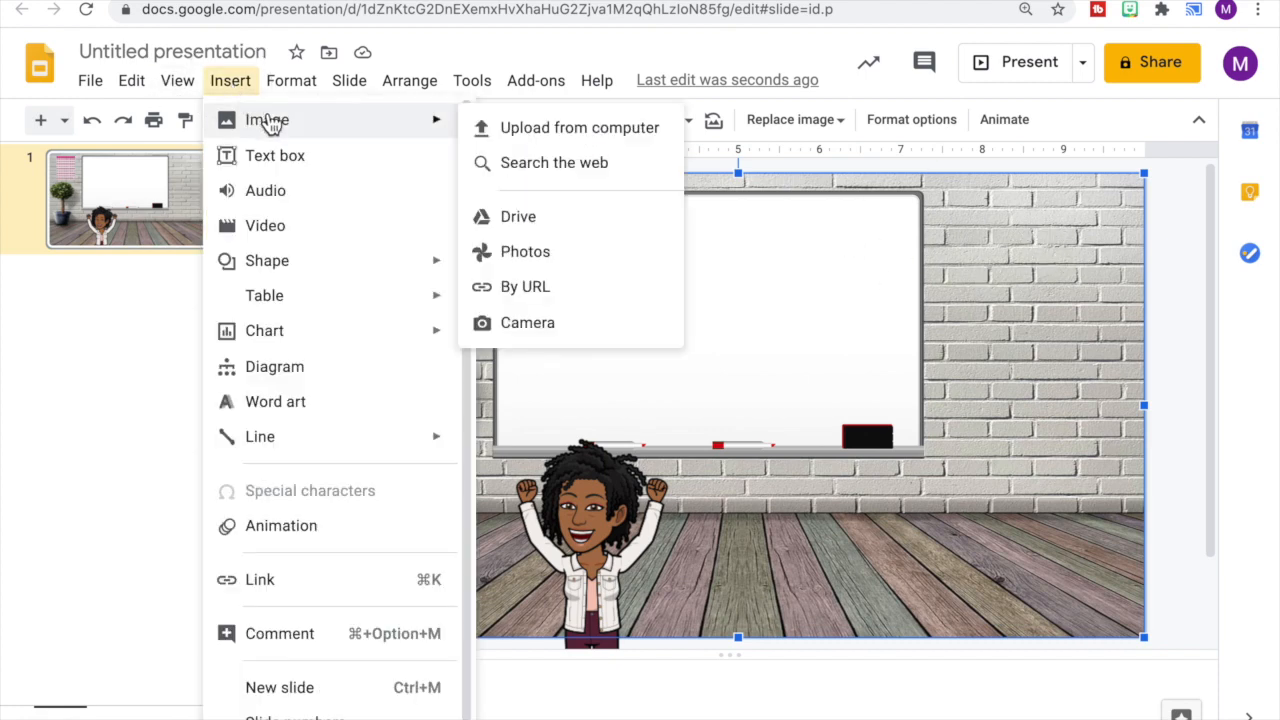
left_click(540, 130)
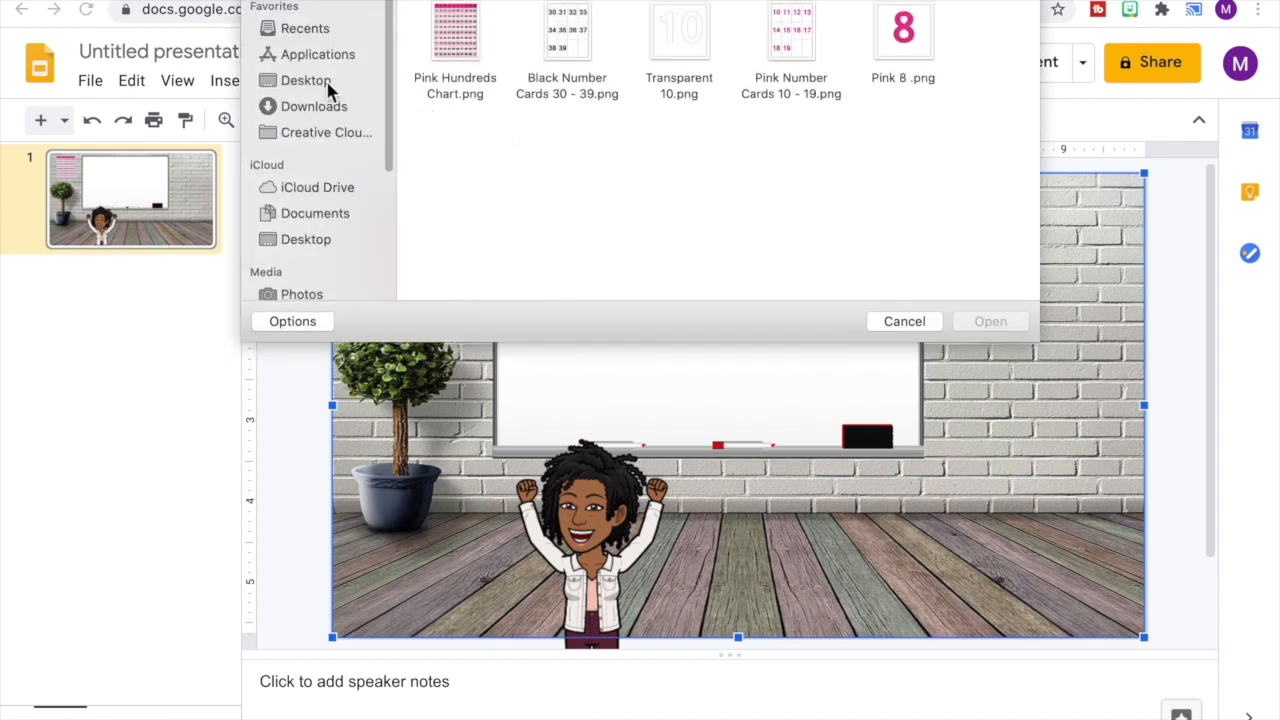
left_click(305, 81)
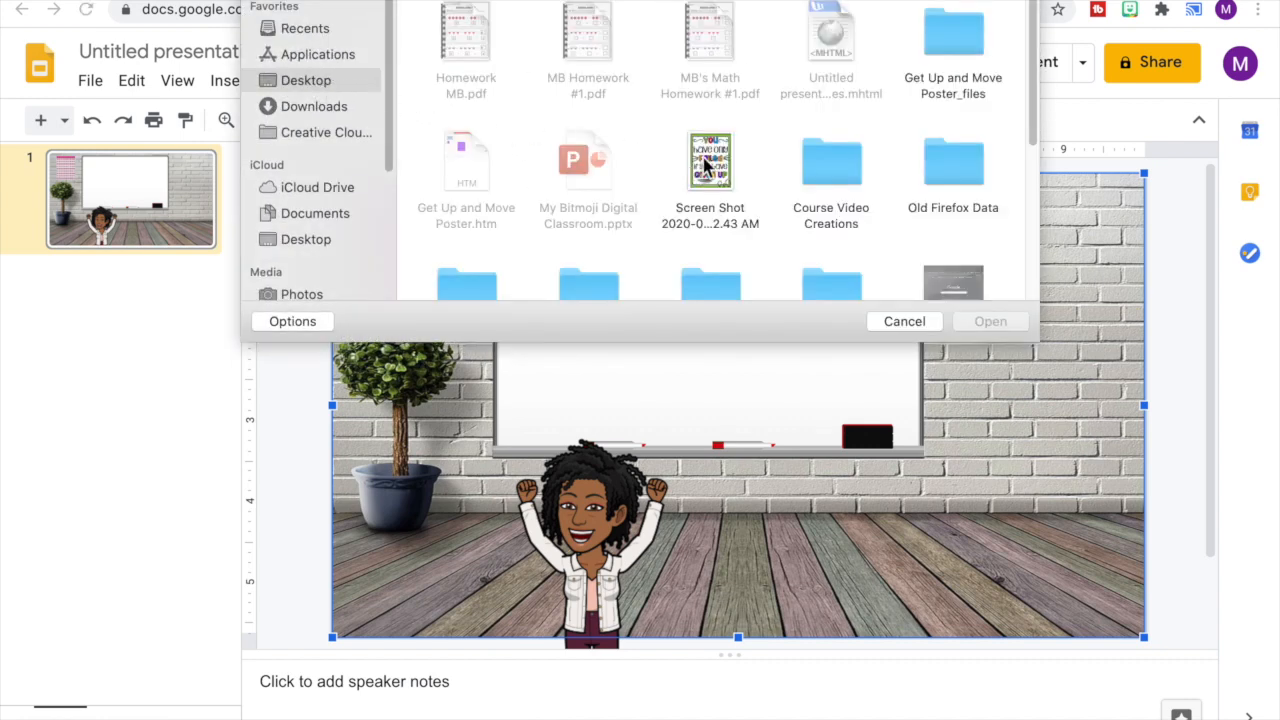
double_click(711, 158)
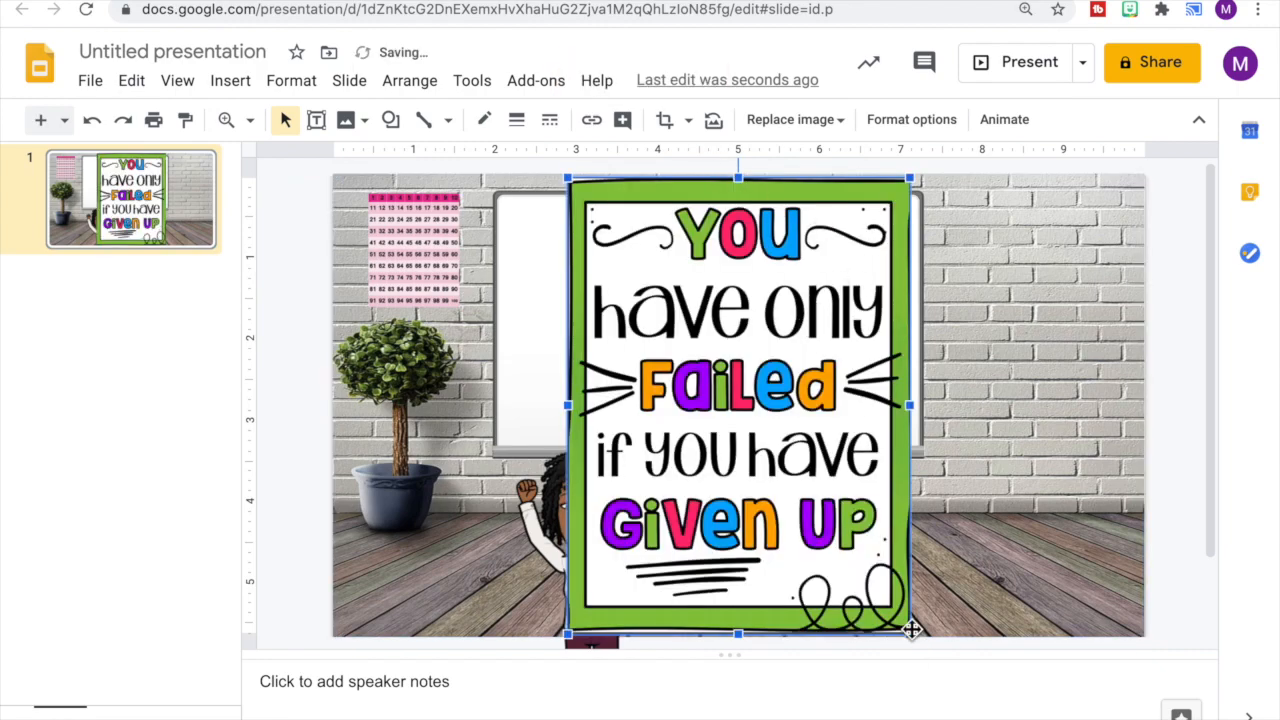
Shrink the "You have only failed if you have given up" poster and place it on the upper wall, on the whiteboard's right side
left_click_drag(913, 640, 706, 361)
left_click_drag(700, 305, 1028, 290)
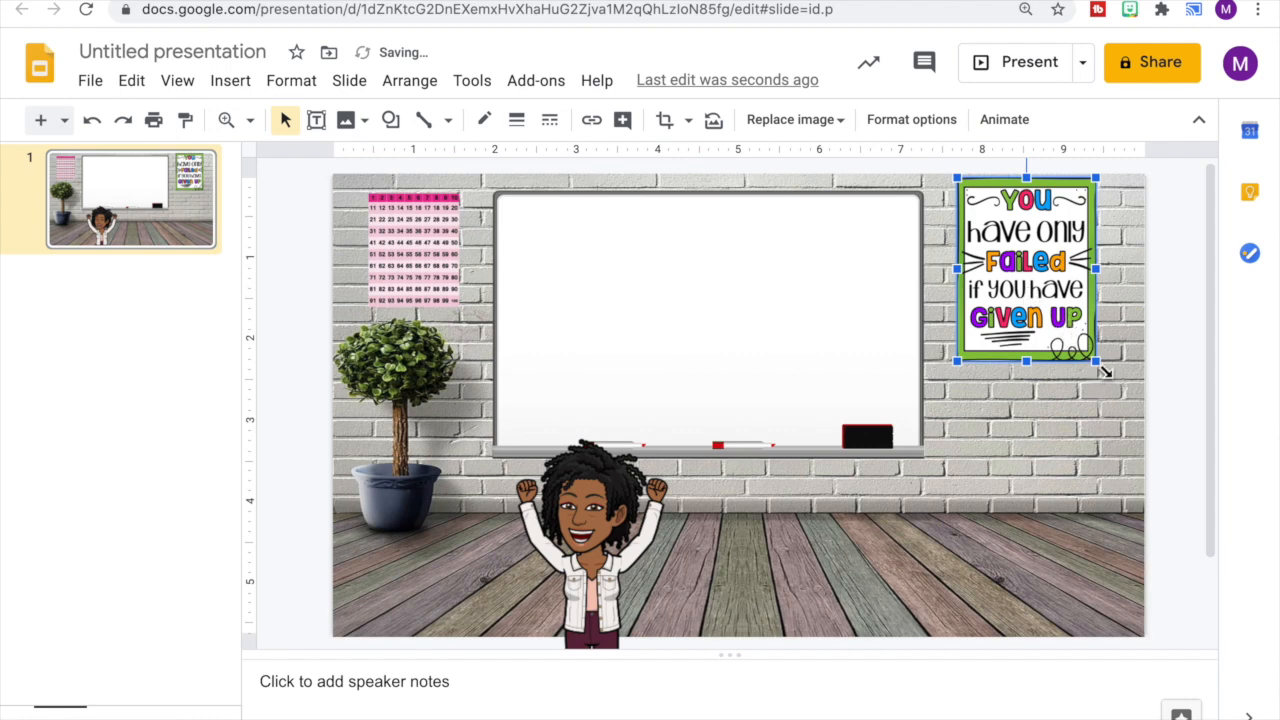
left_click_drag(1098, 362, 1066, 323)
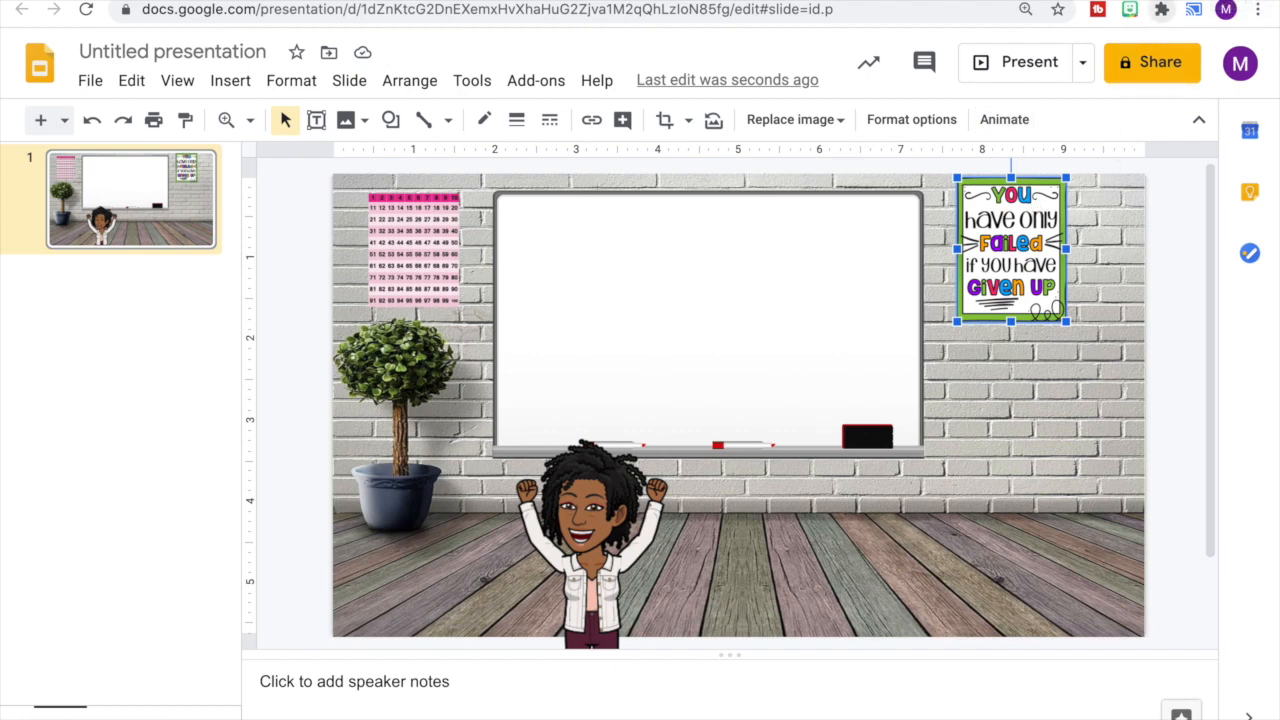
Open the Growth Mindset Posters FREEBIE product page on Teachers Pay Teachers in a new tab and select its web address
left_click(1146, 1)
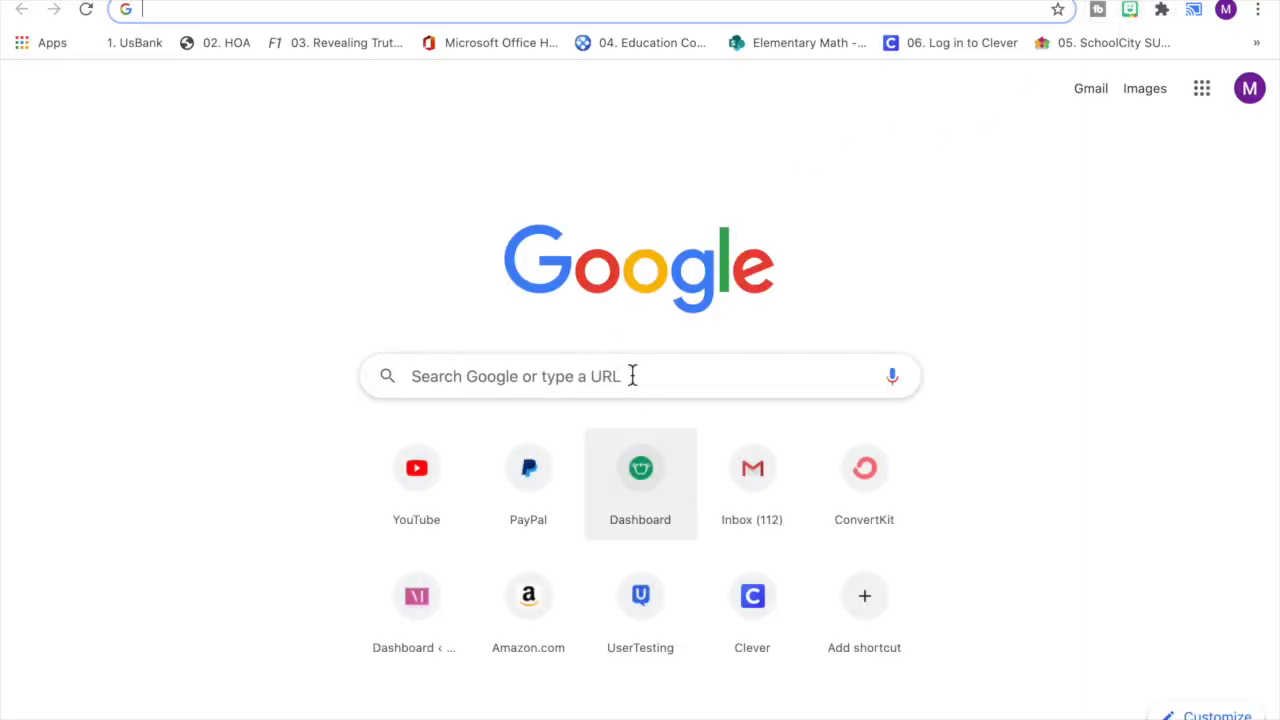
type("te")
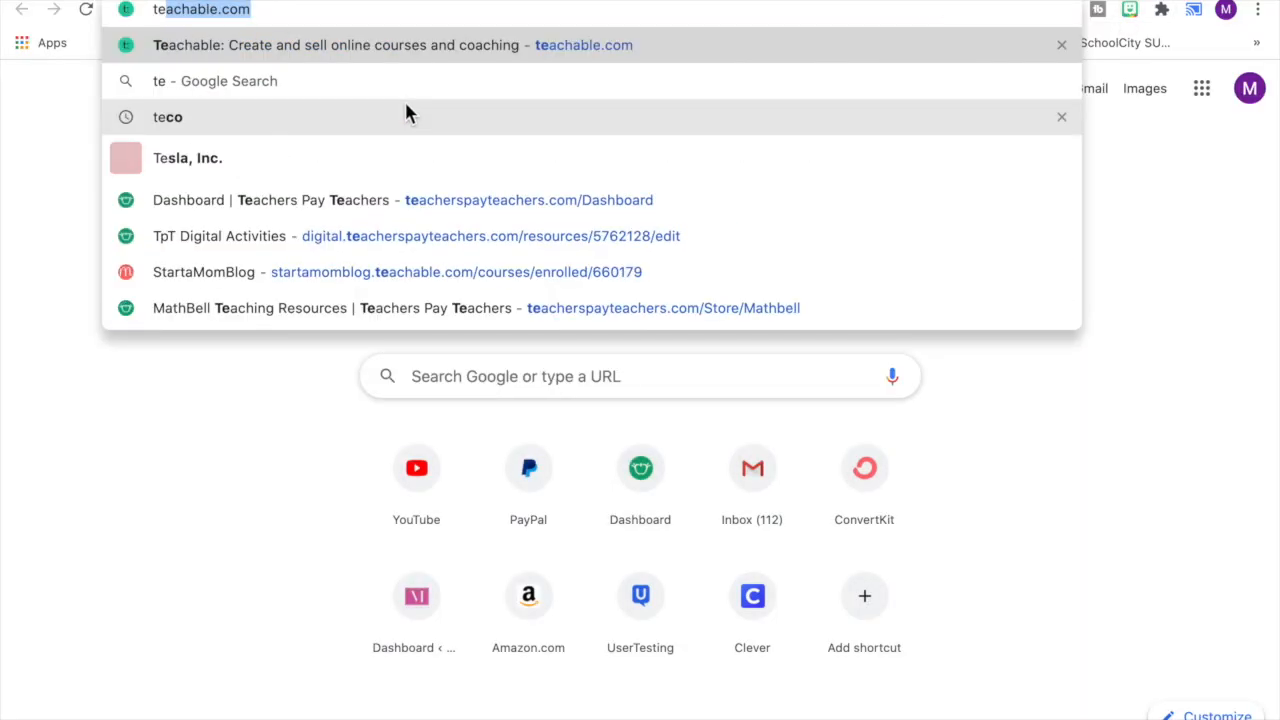
key("BackSpace")
key("BackSpace")
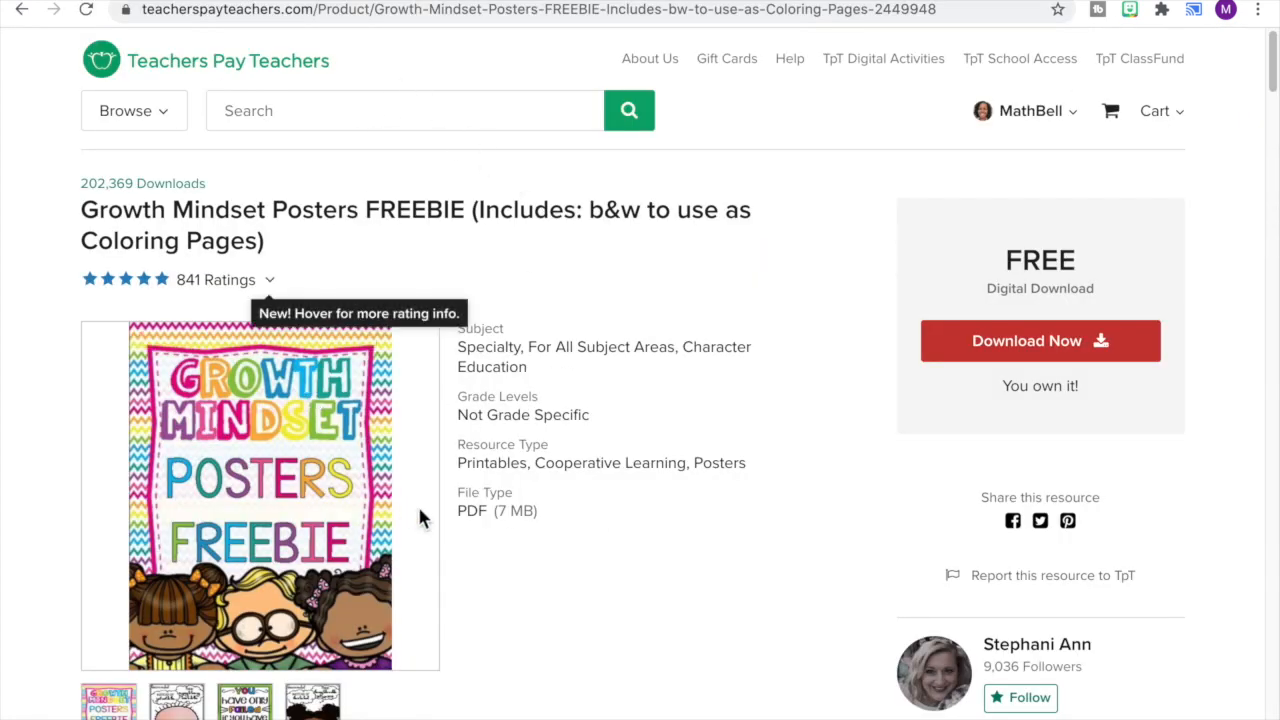
left_click(286, 9)
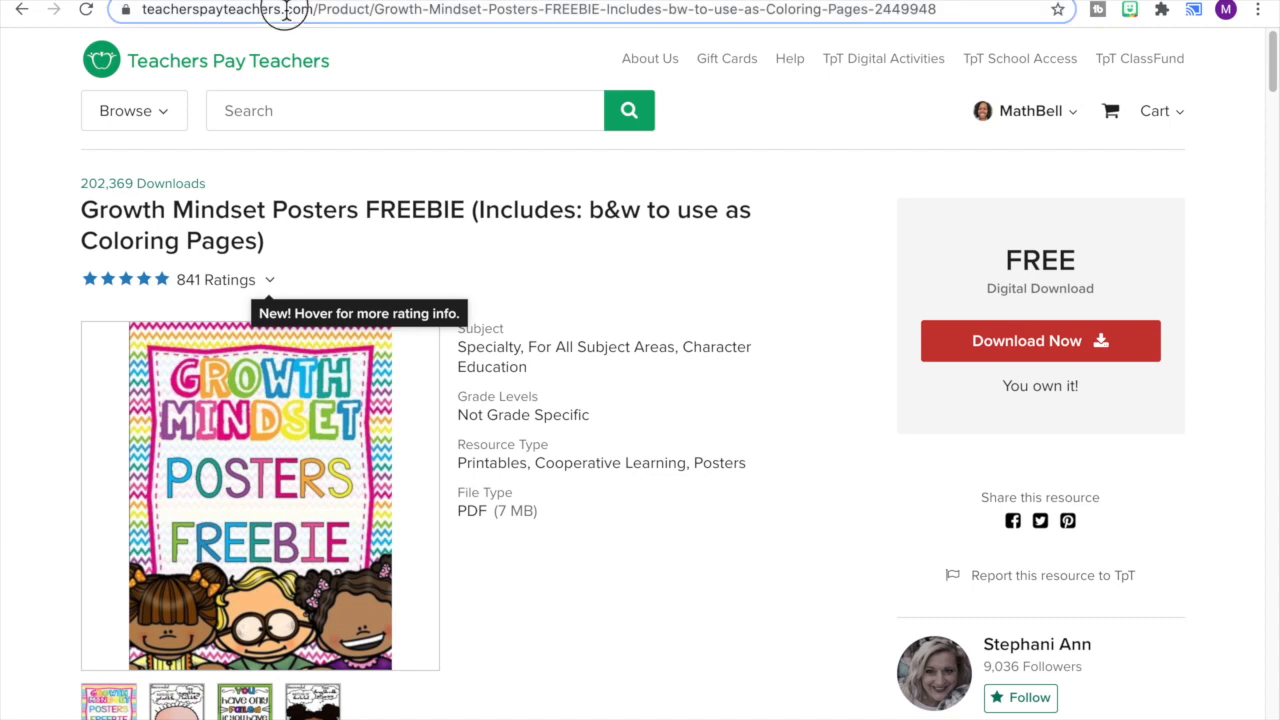
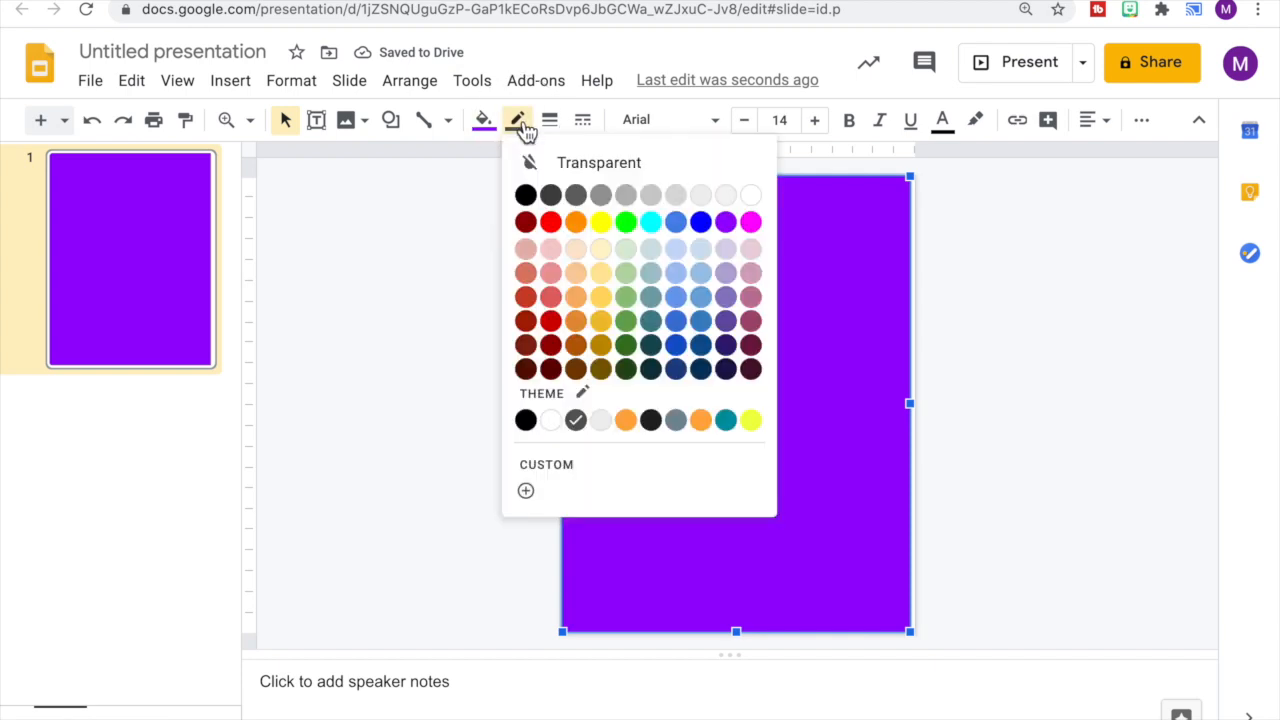
Give the purple rectangle covering the portrait slide a black 8px border in the long dash-dot style
left_click(526, 194)
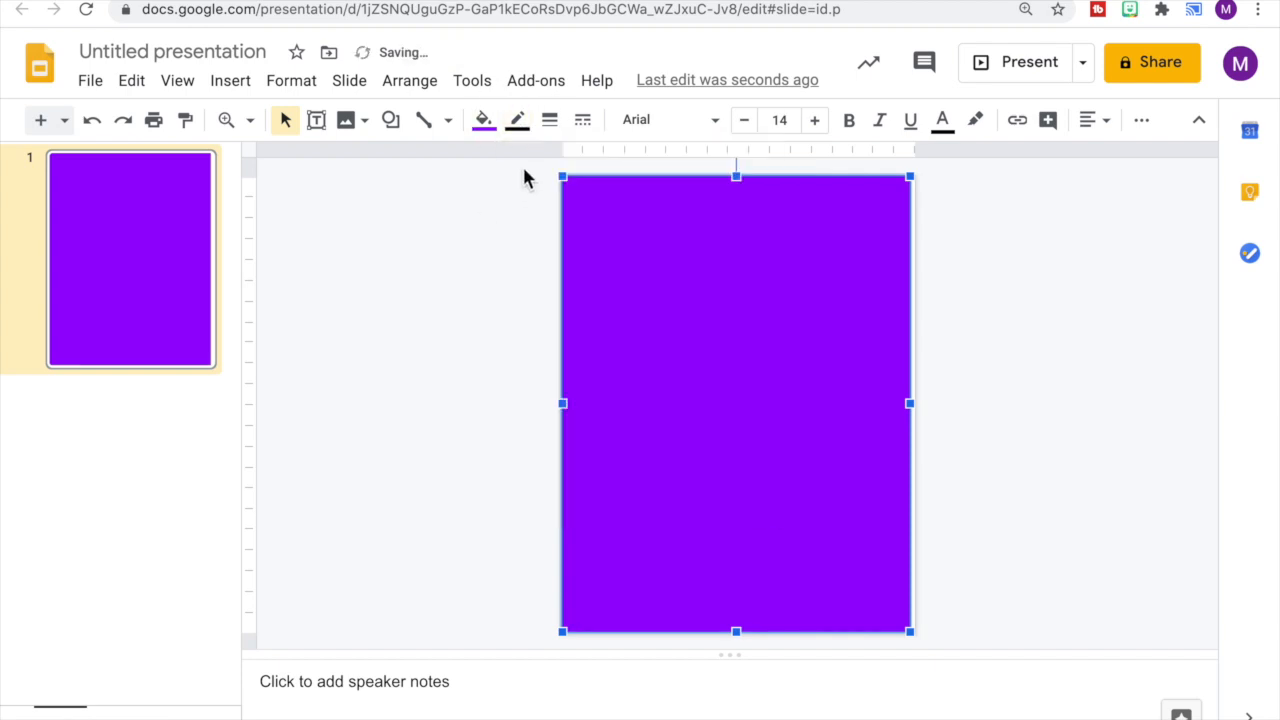
left_click(550, 121)
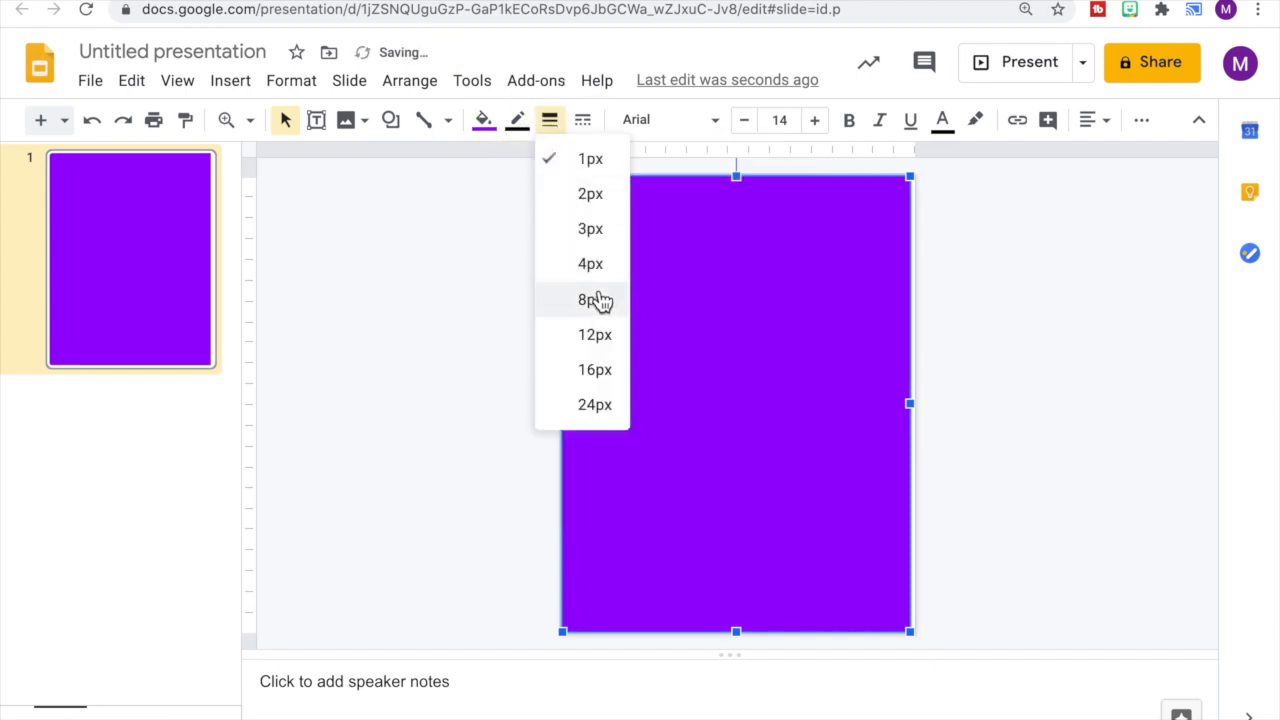
left_click(590, 264)
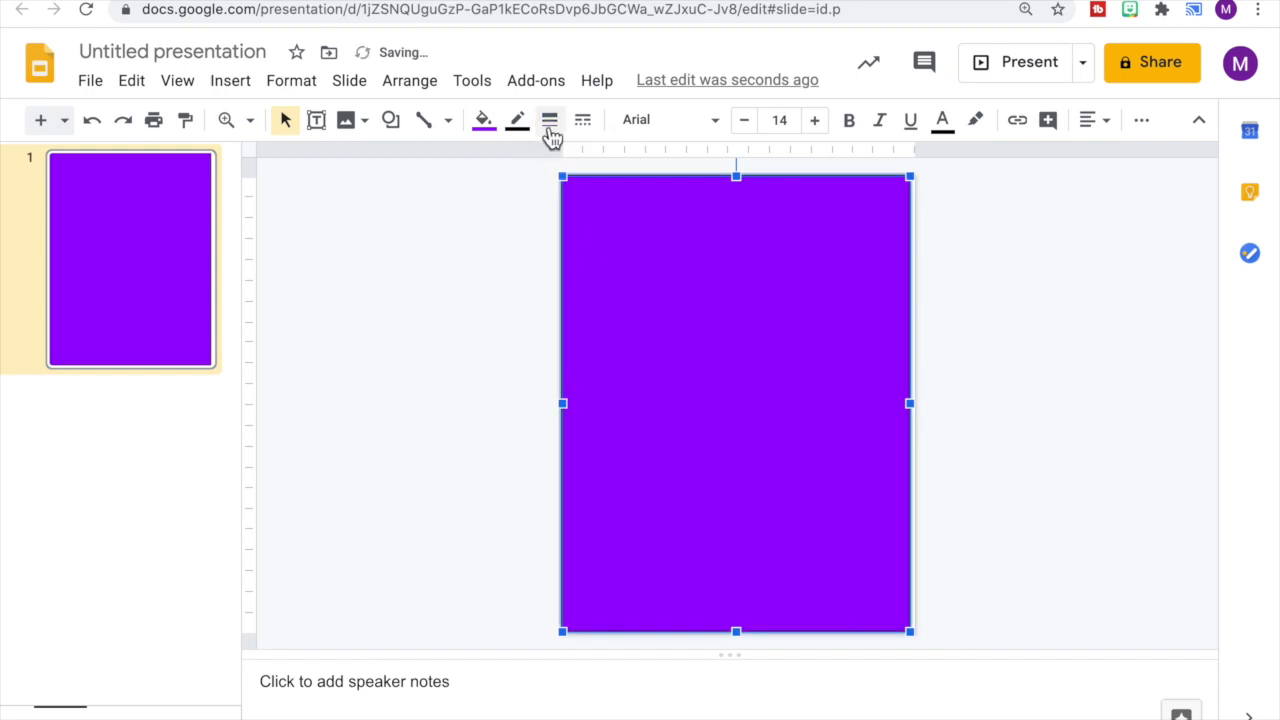
left_click(551, 128)
left_click(580, 300)
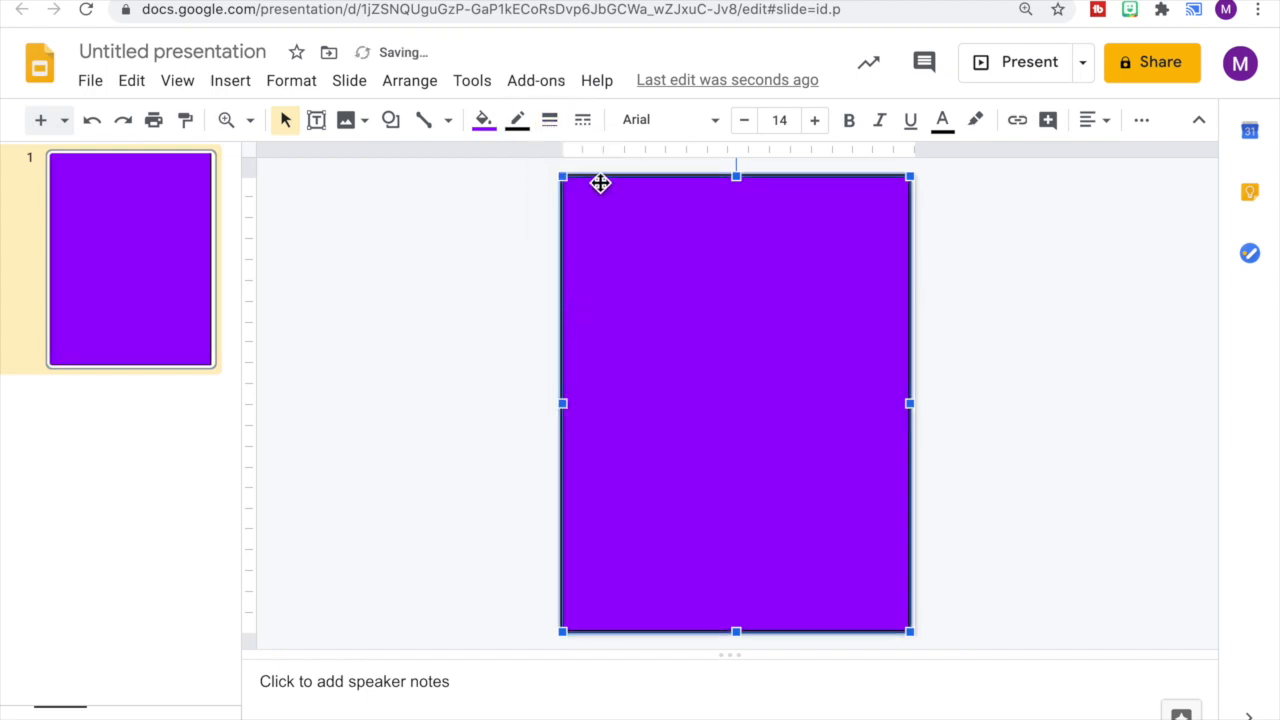
left_click(589, 128)
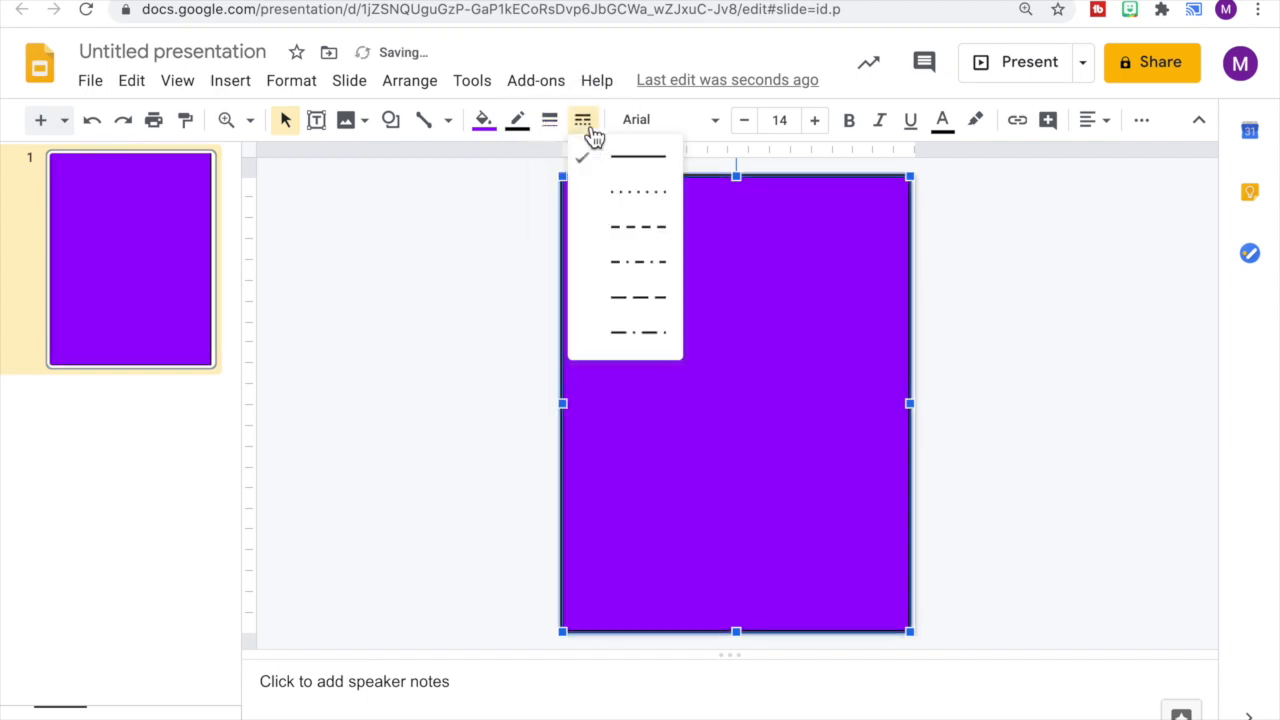
left_click(635, 337)
left_click(1092, 278)
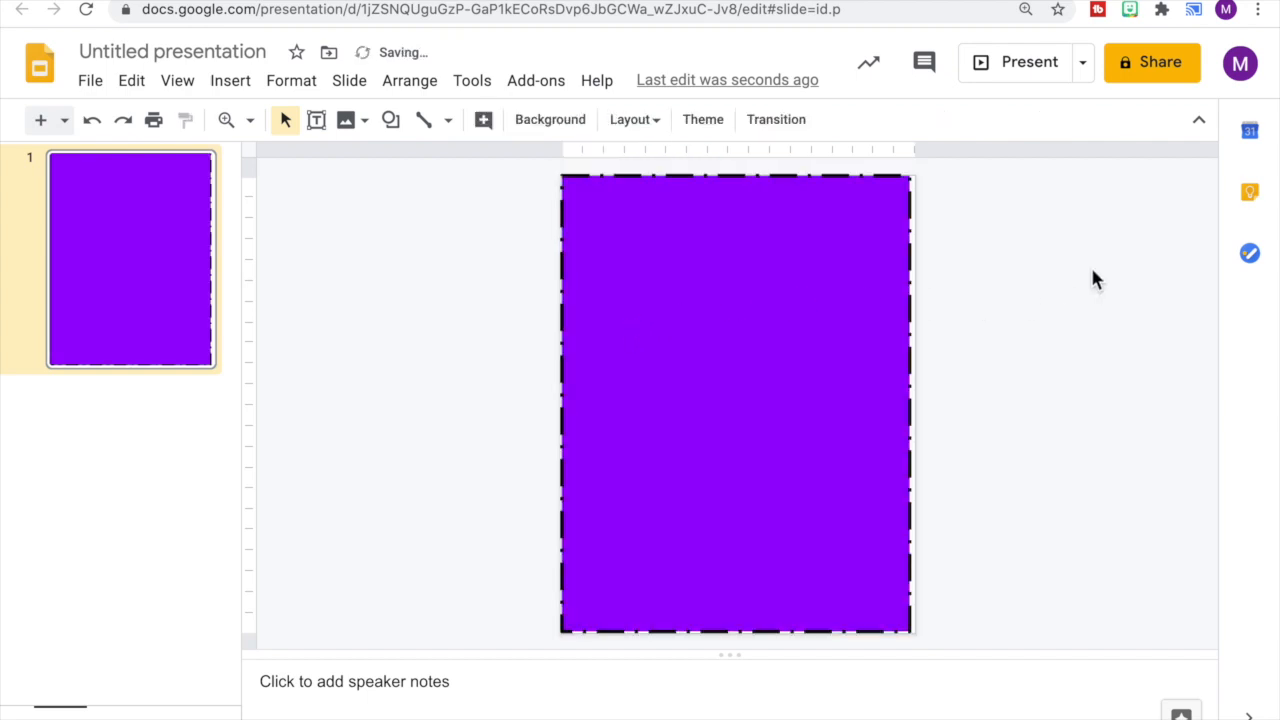
Add the text "Get Up and Move!" inside the purple rectangle and center it horizontally
left_click(668, 233)
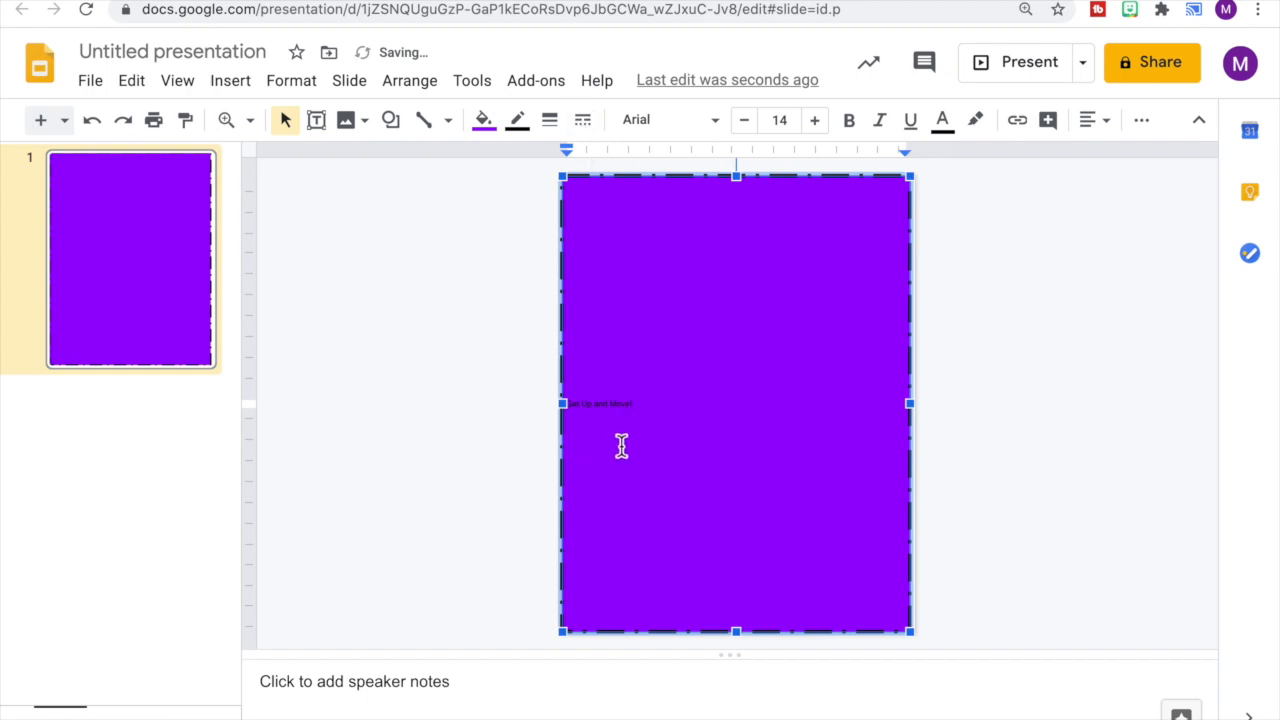
left_click_drag(636, 412, 562, 402)
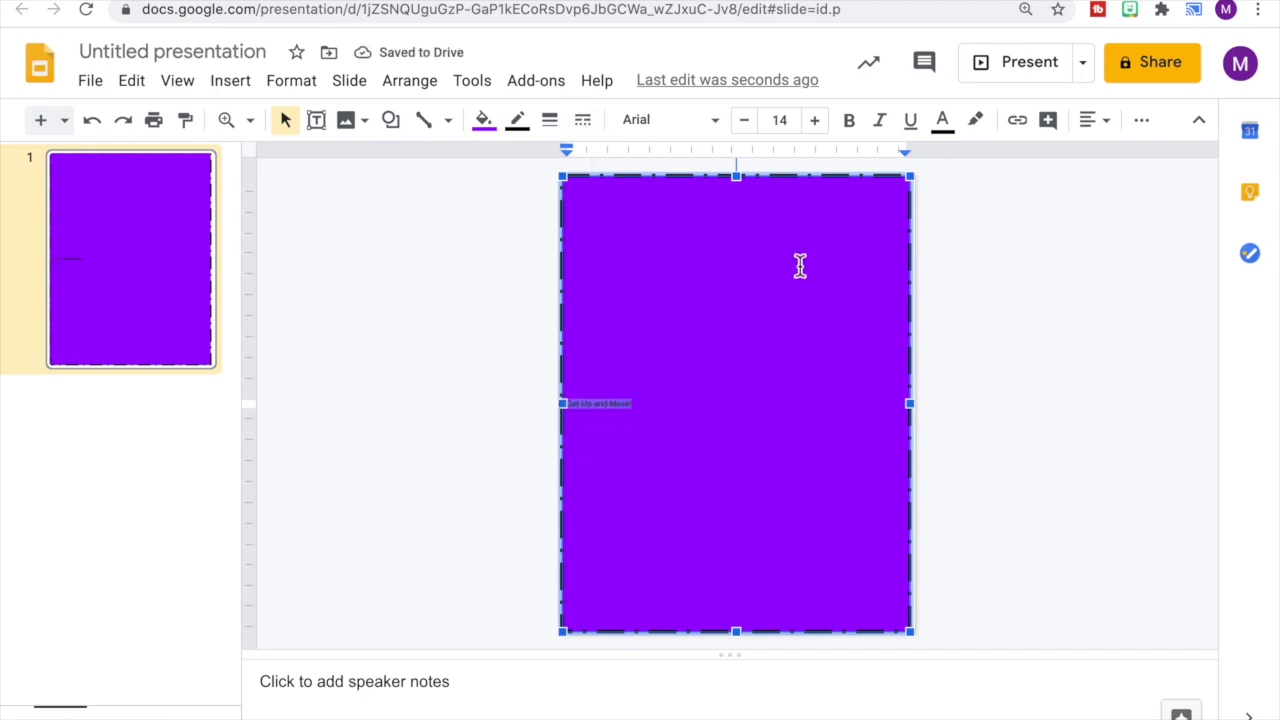
left_click(1095, 122)
left_click(1125, 155)
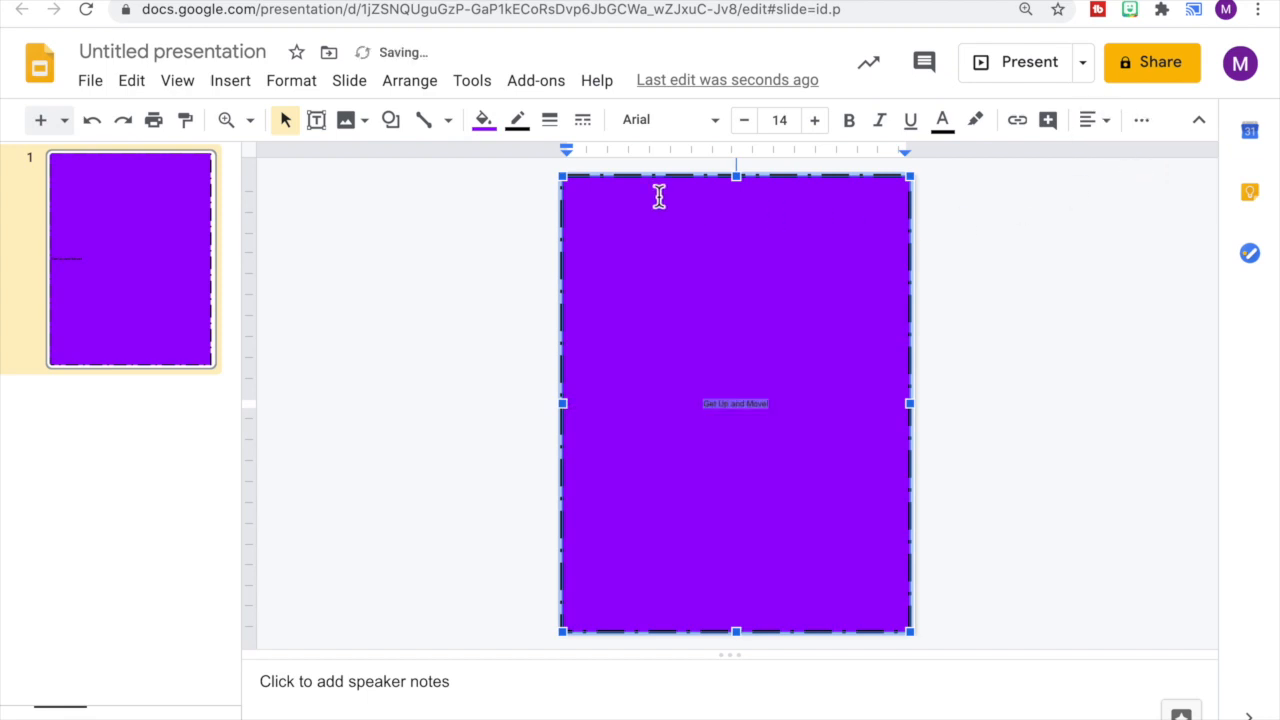
Format the "Get Up and Move!" text in the Impact font at size 96
left_click(716, 124)
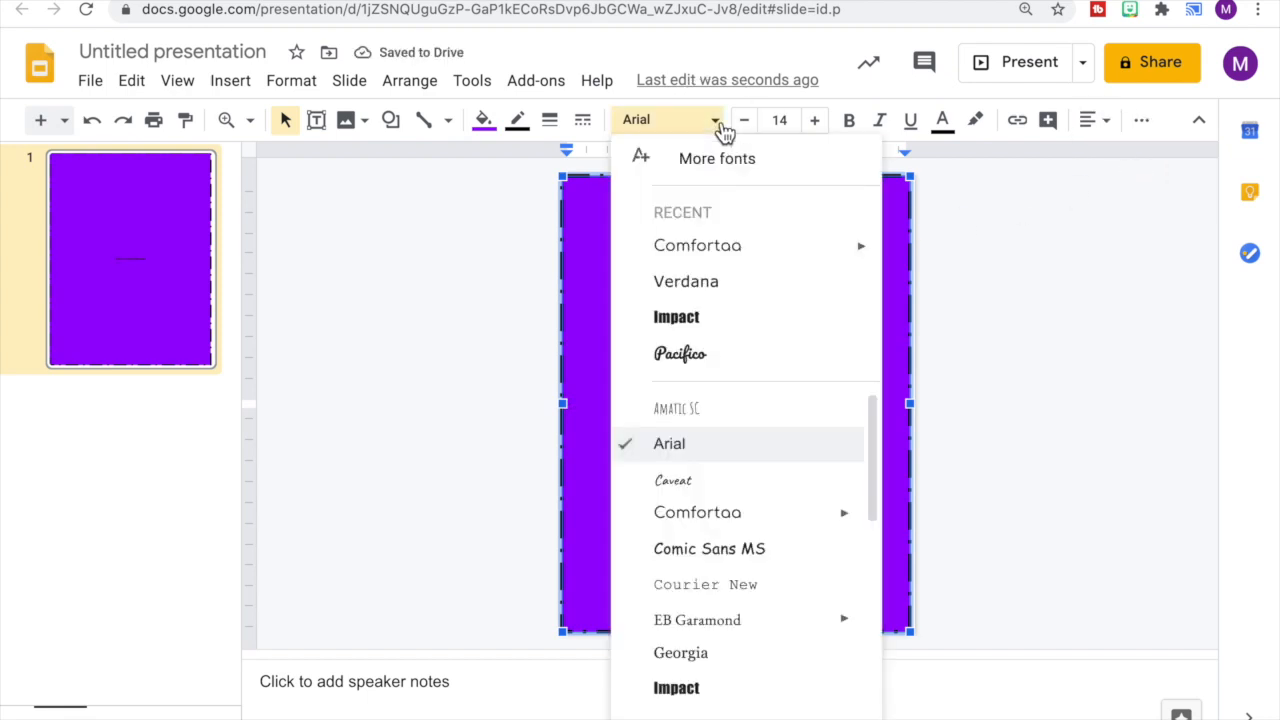
left_click(711, 318)
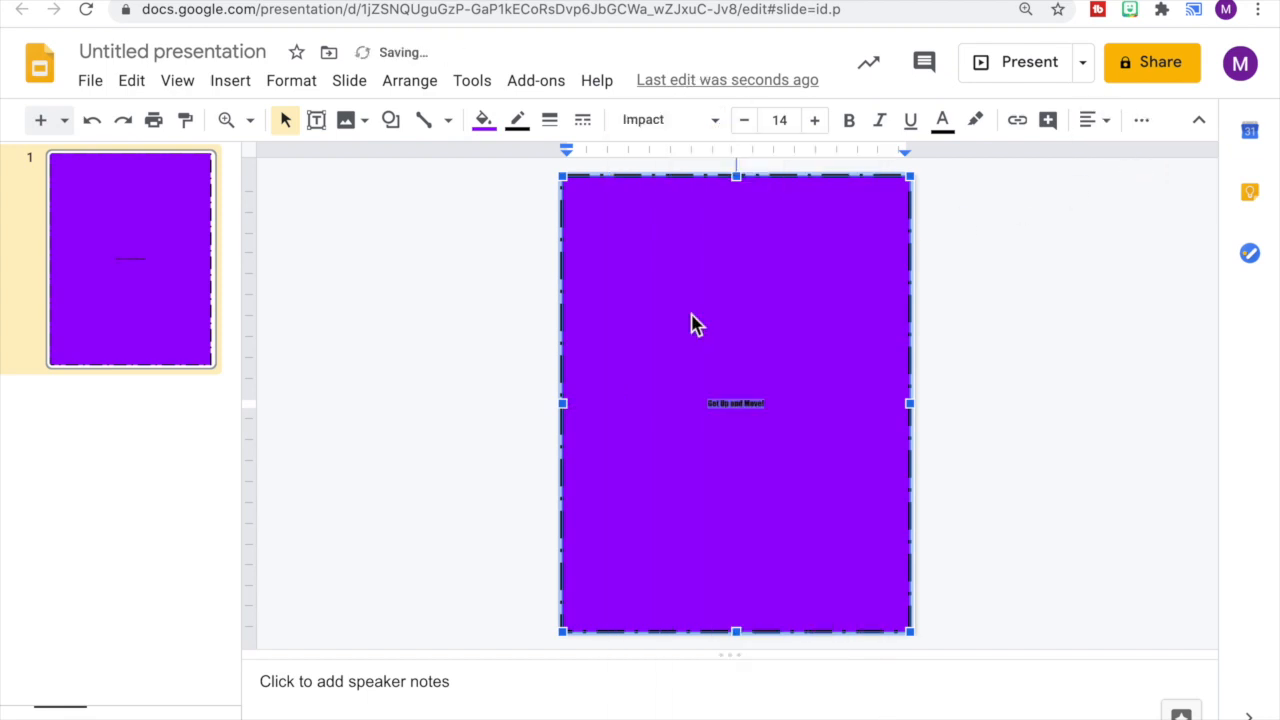
left_click(780, 120)
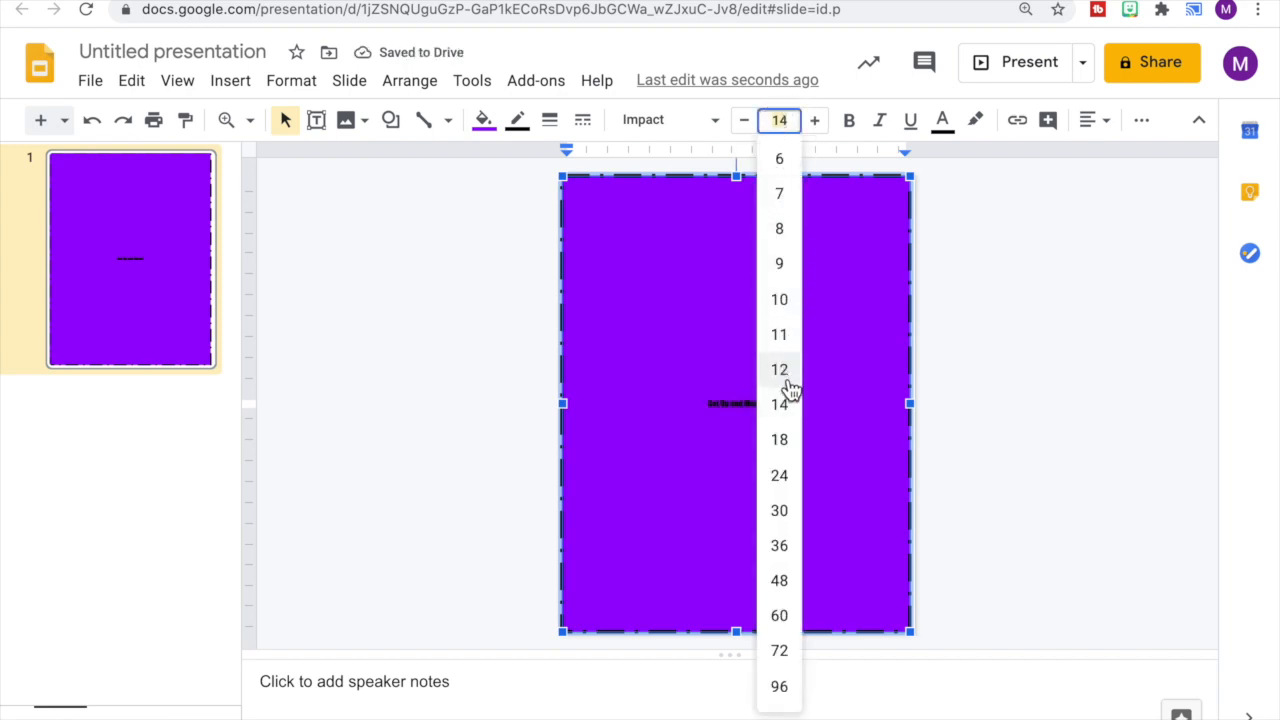
left_click(782, 686)
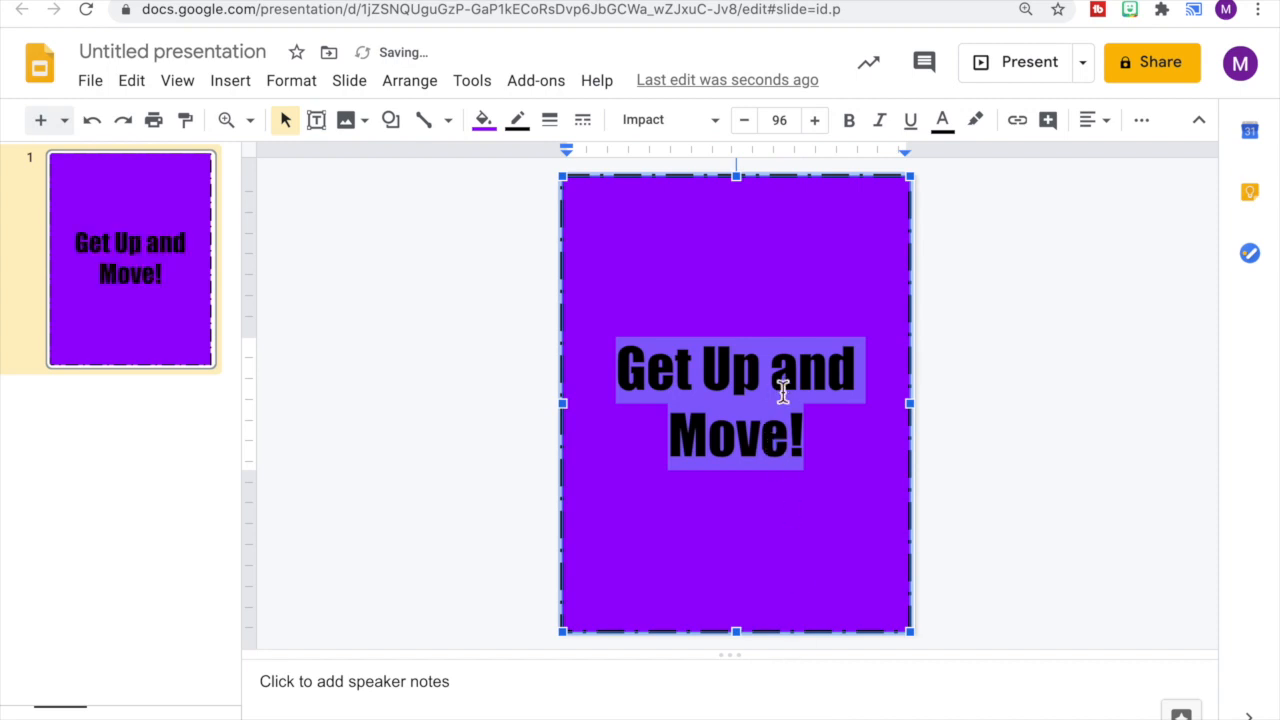
Set the font size of the "Get Up and Move!" text to 150
left_click(784, 121)
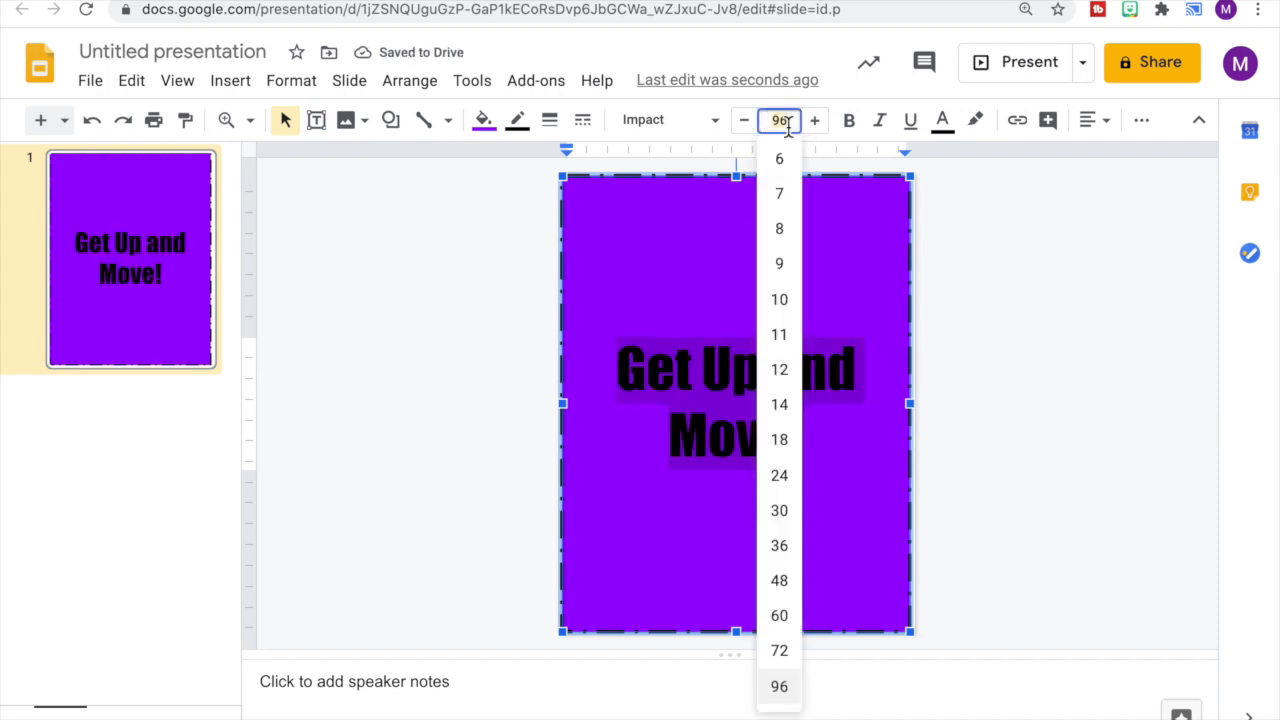
left_click_drag(786, 123, 762, 127)
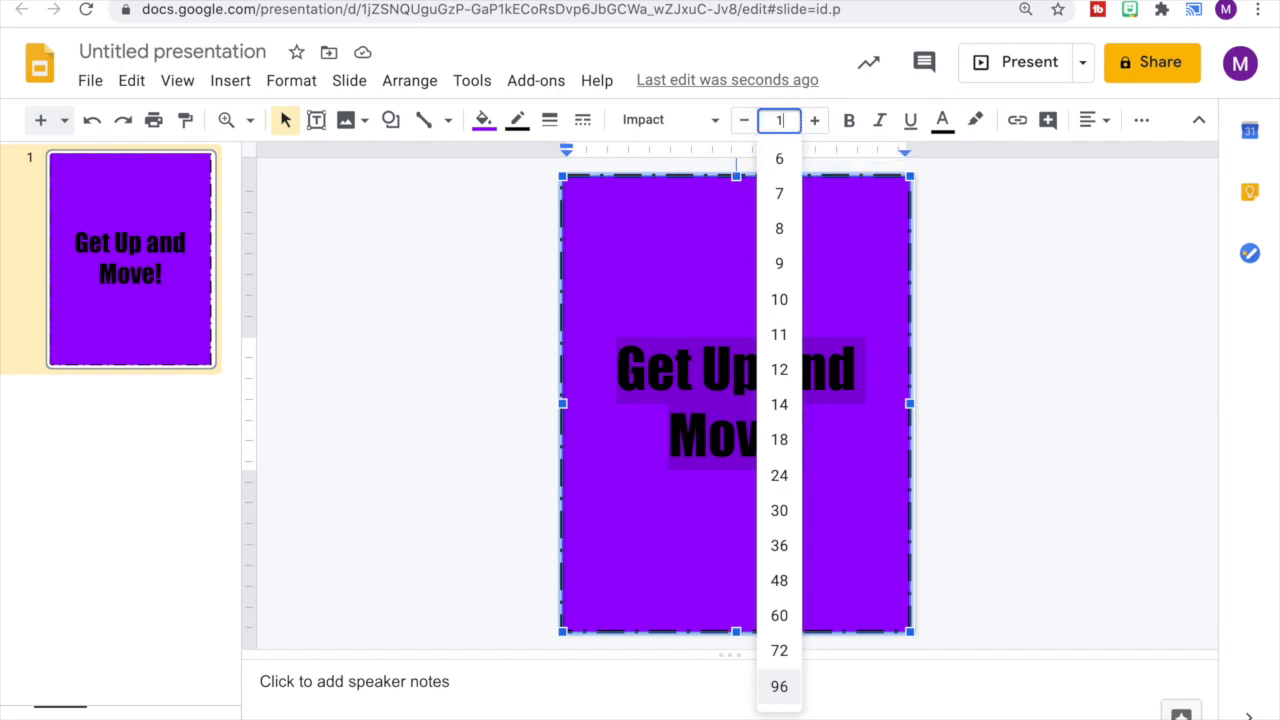
key("Return")
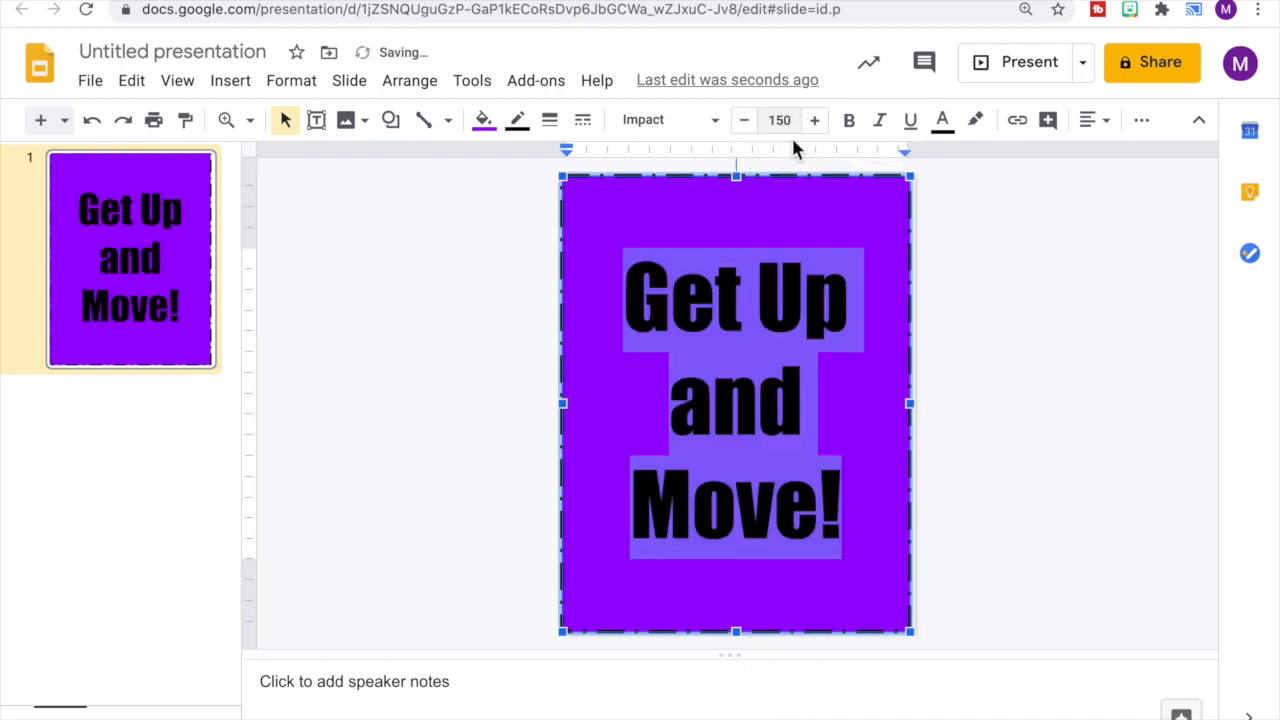
left_click(999, 326)
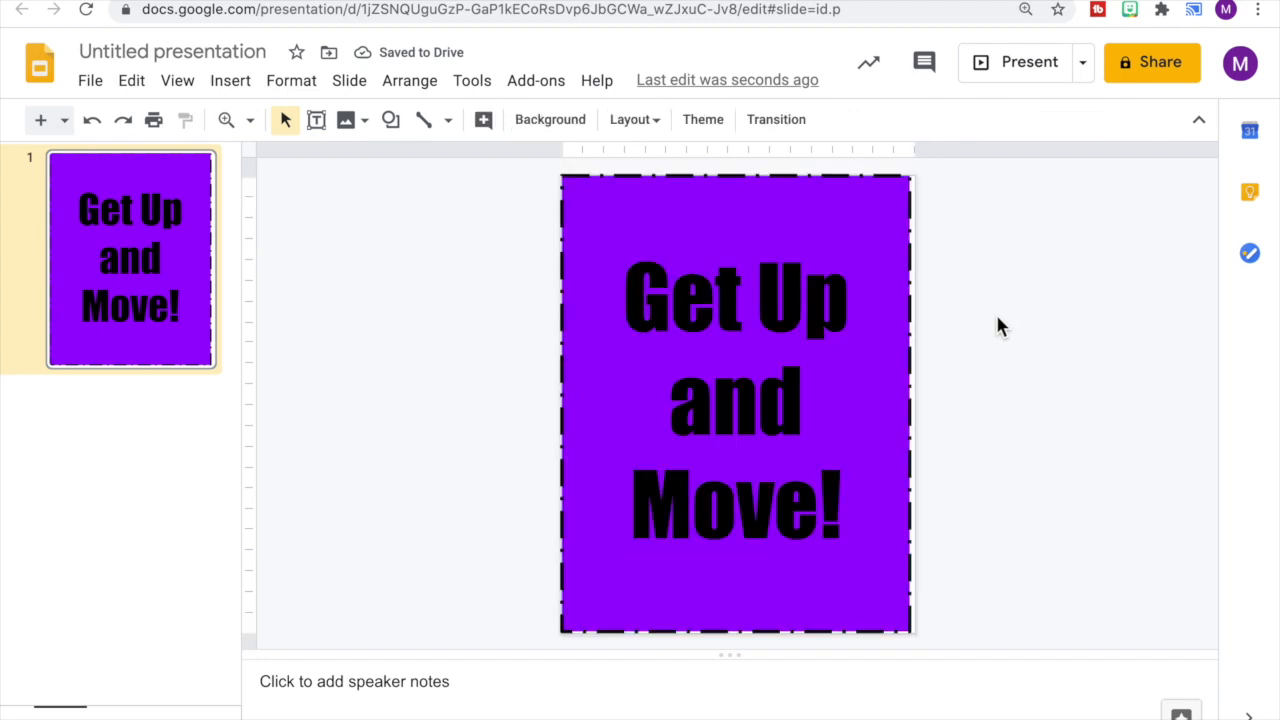
Change the color of the "Get Up and Move!" text to light blue
left_click_drag(631, 289, 837, 513)
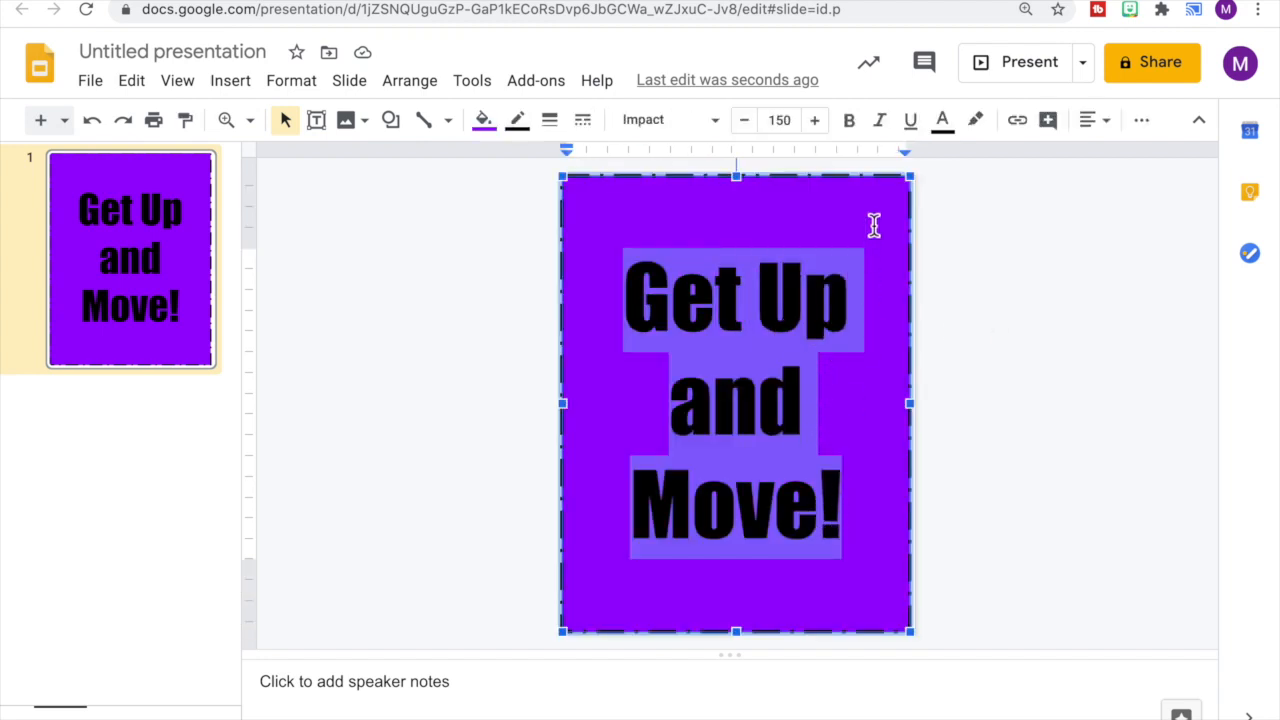
left_click(948, 128)
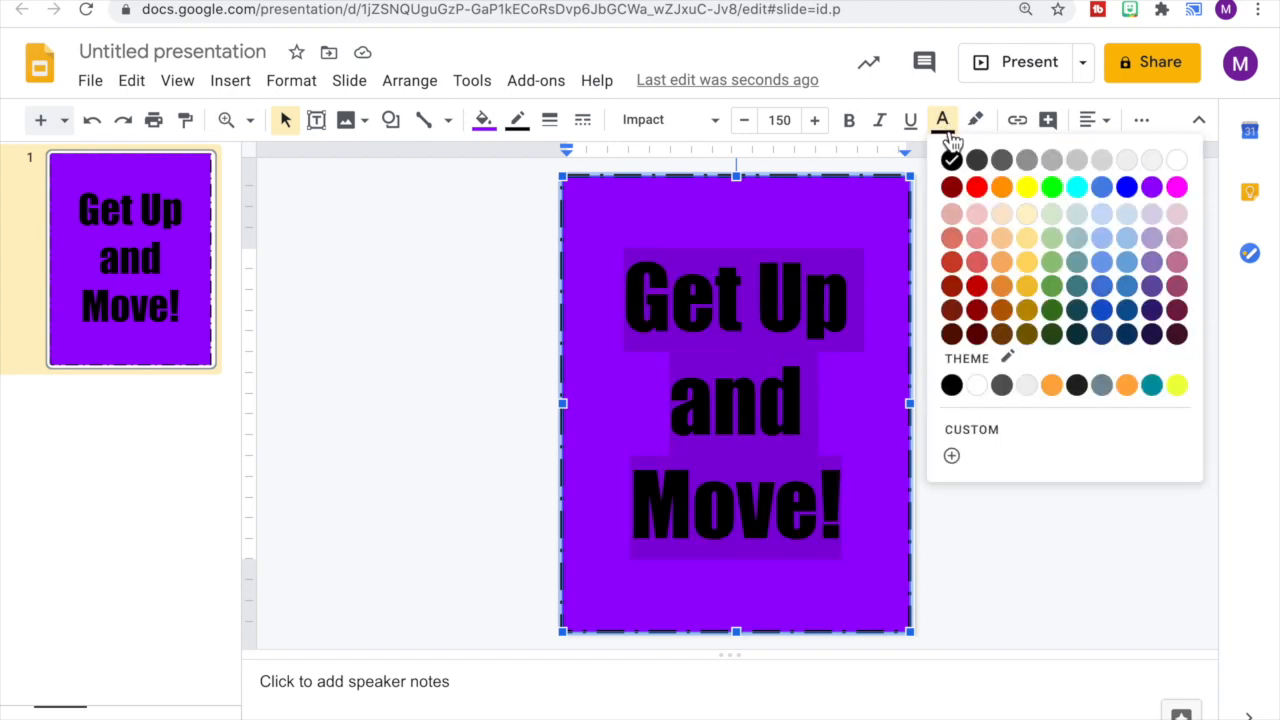
left_click(1128, 240)
left_click(993, 297)
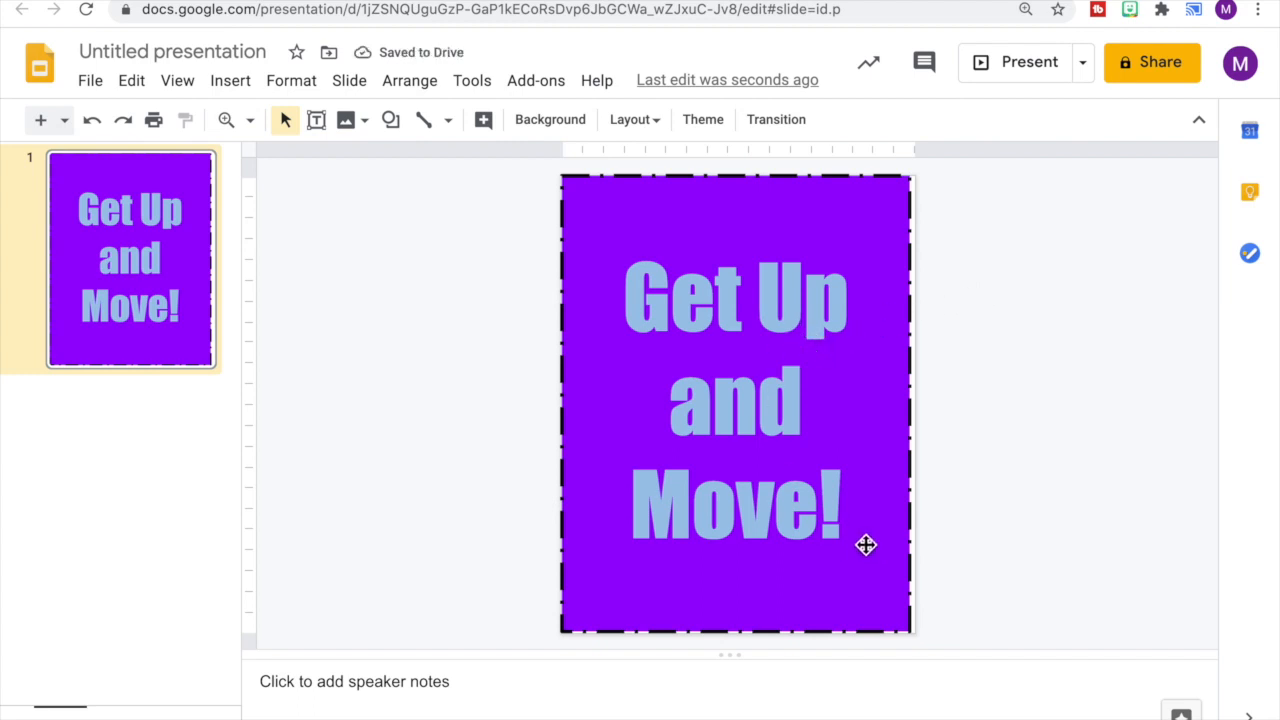
Scribble a freehand wavy line across the poster beneath "Move!" and color it magenta
left_click(448, 119)
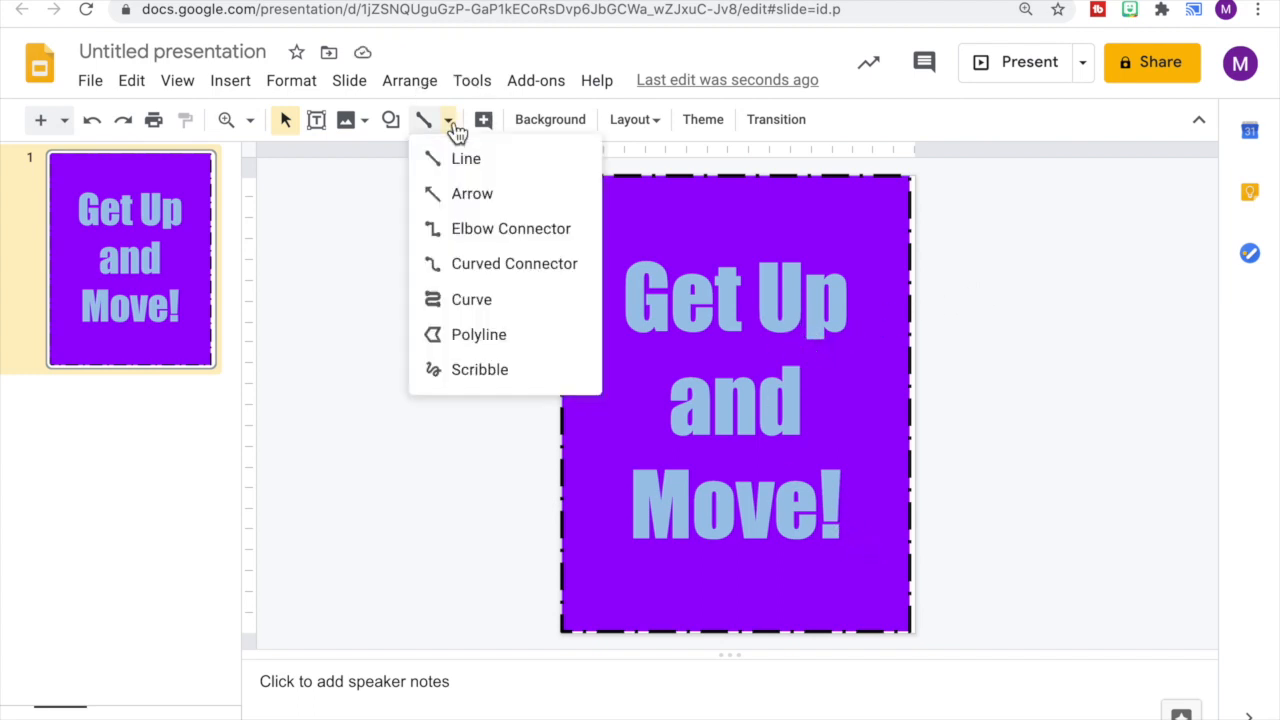
left_click(480, 369)
mouse_move(610, 591)
left_mouse_down()
mouse_move(677, 571)
mouse_move(733, 609)
mouse_move(774, 571)
mouse_move(834, 586)
mouse_move(862, 558)
left_mouse_up()
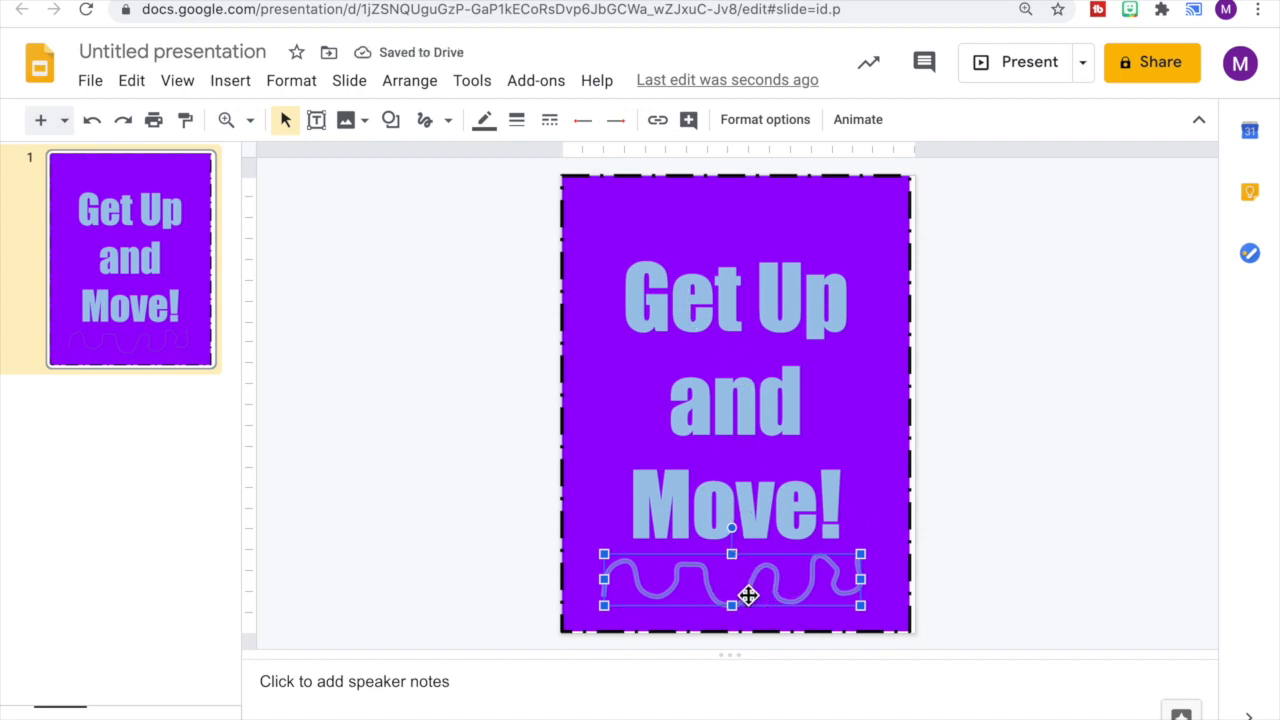
left_click(484, 121)
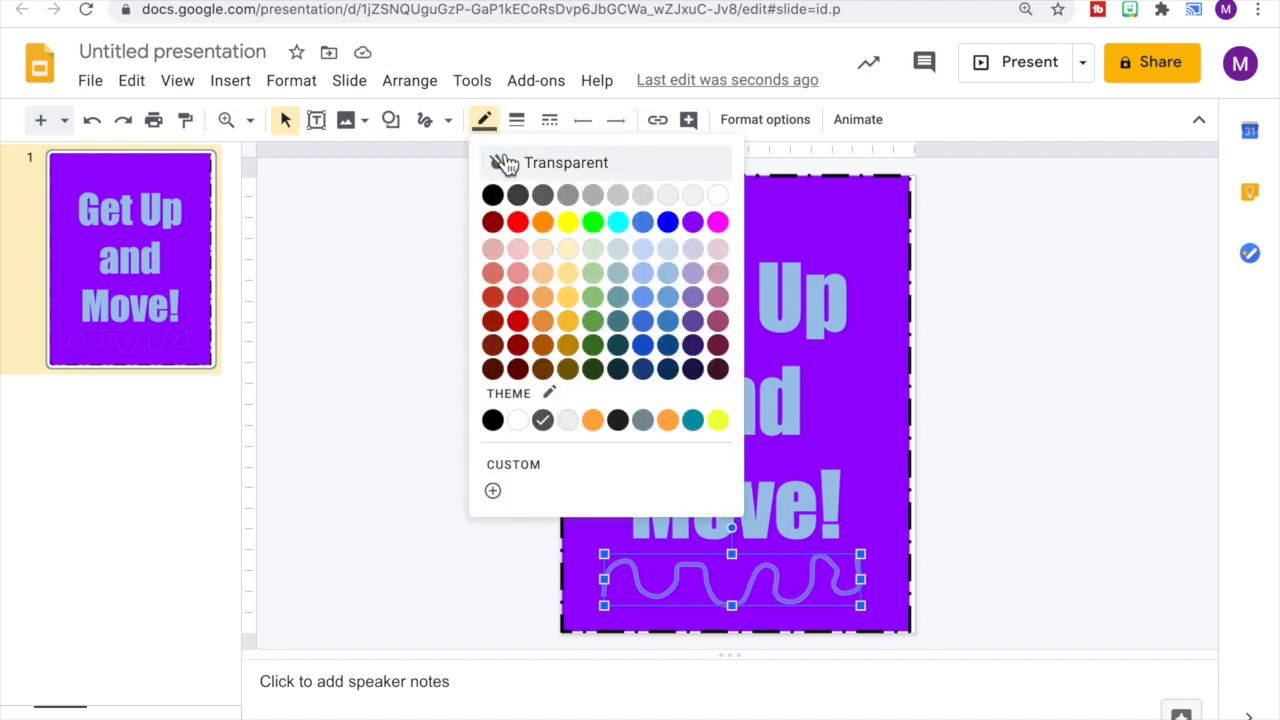
left_click(718, 222)
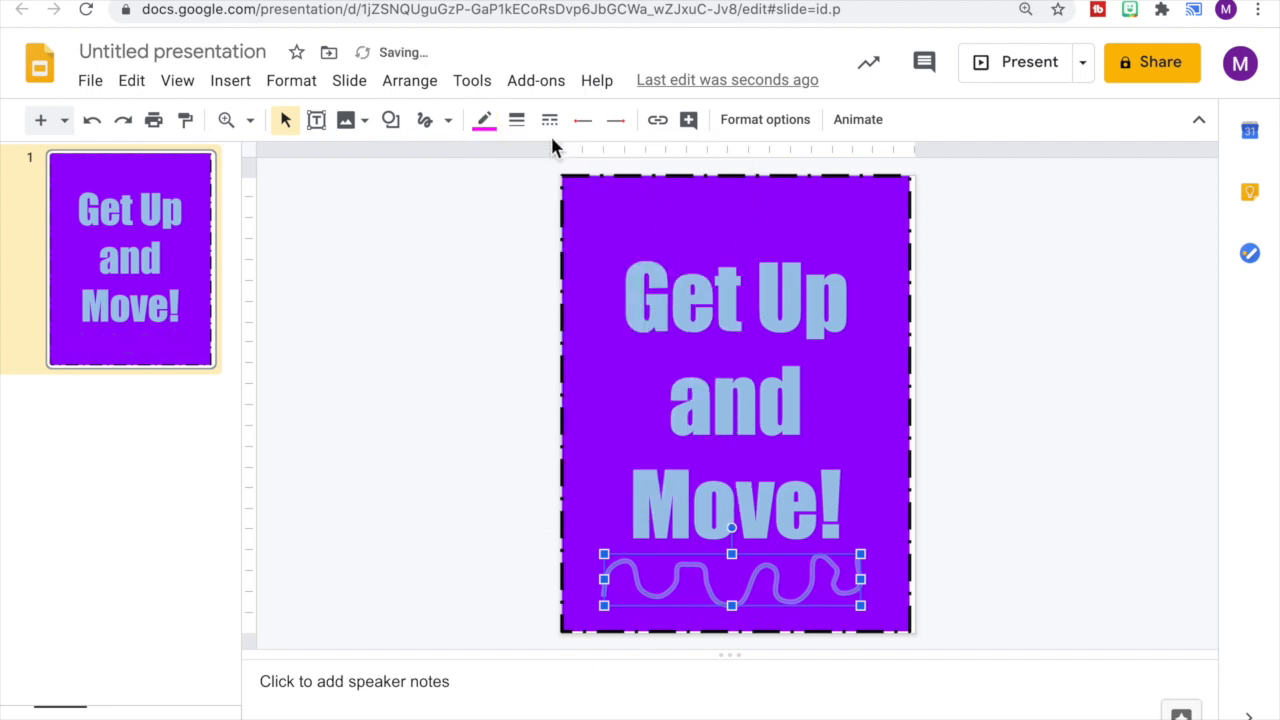
Set the line weight of the wavy line beneath the text to 8px
left_click(520, 126)
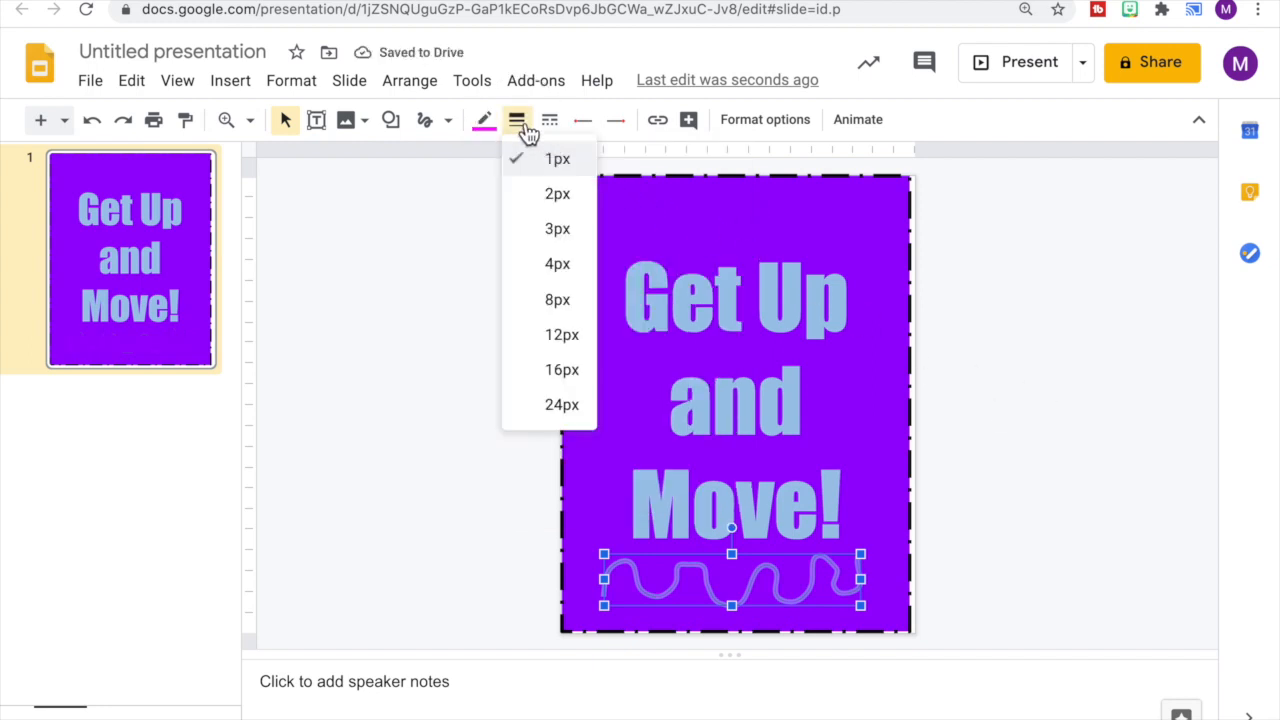
left_click(563, 265)
left_click(1014, 323)
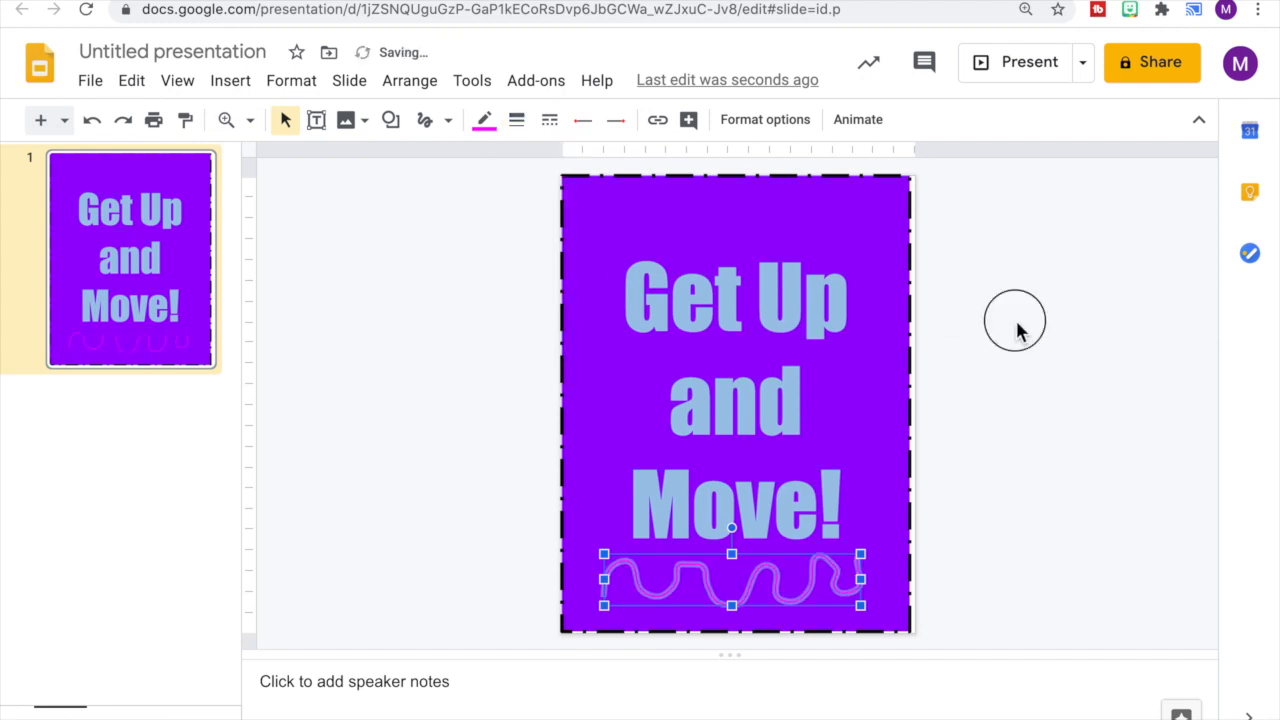
left_click(822, 589)
left_click(517, 124)
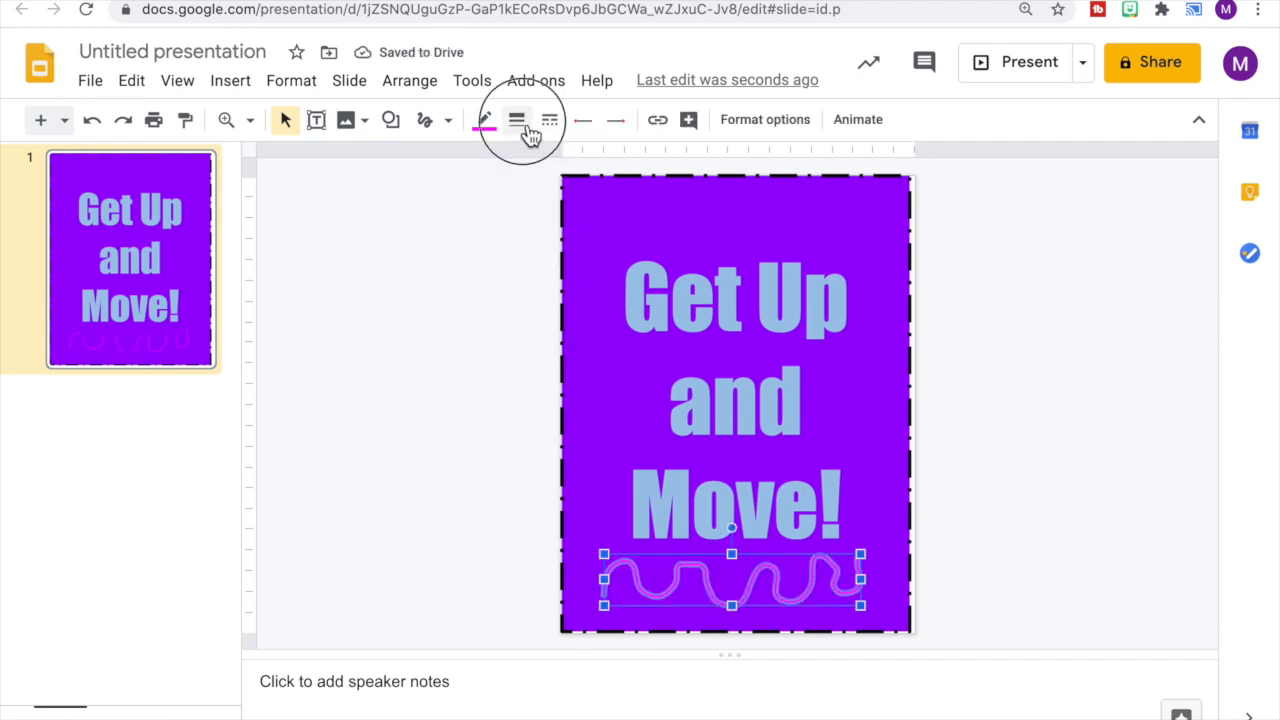
left_click(562, 302)
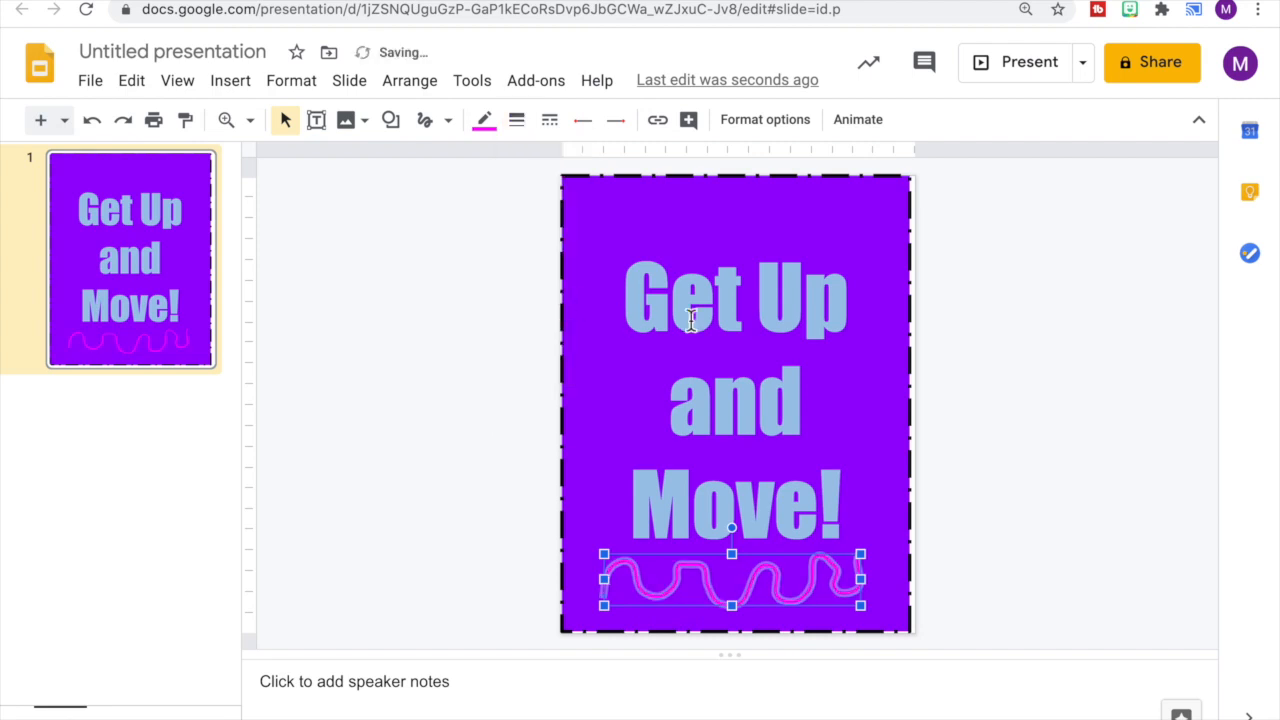
left_click(955, 350)
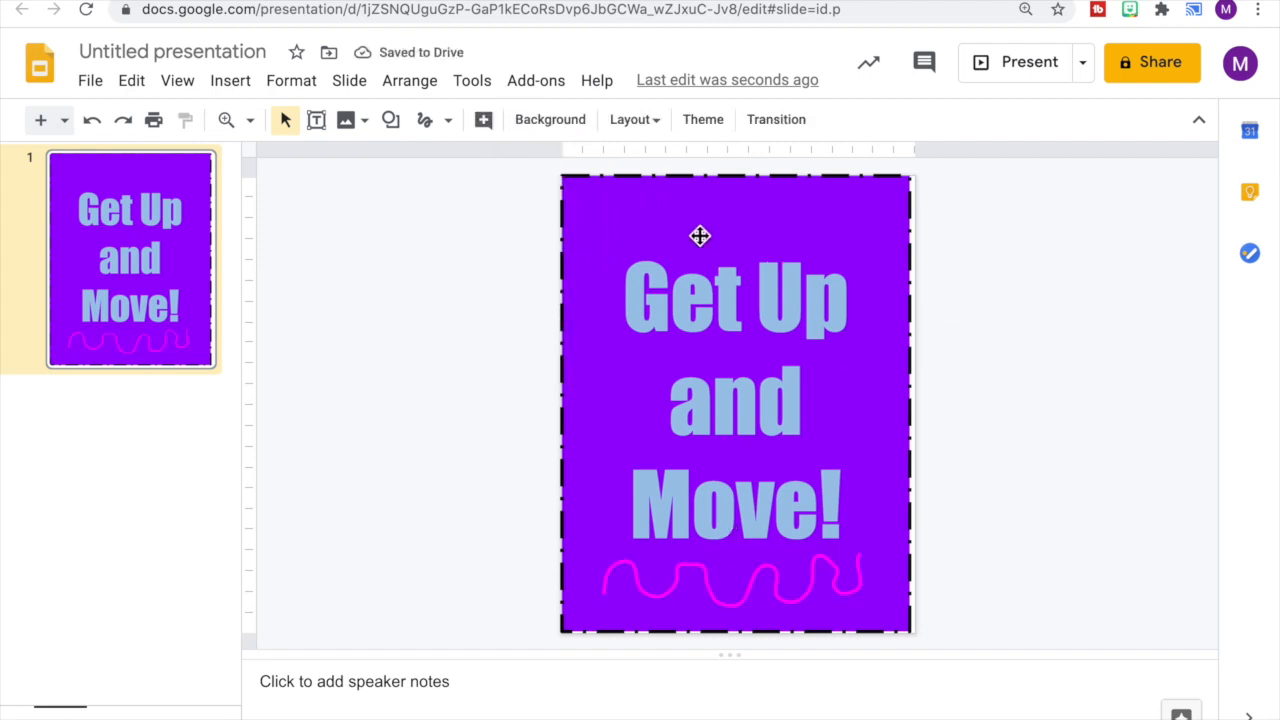
Draw a small four-point star in the poster's upper-left corner, above "Get Up"
left_click(392, 121)
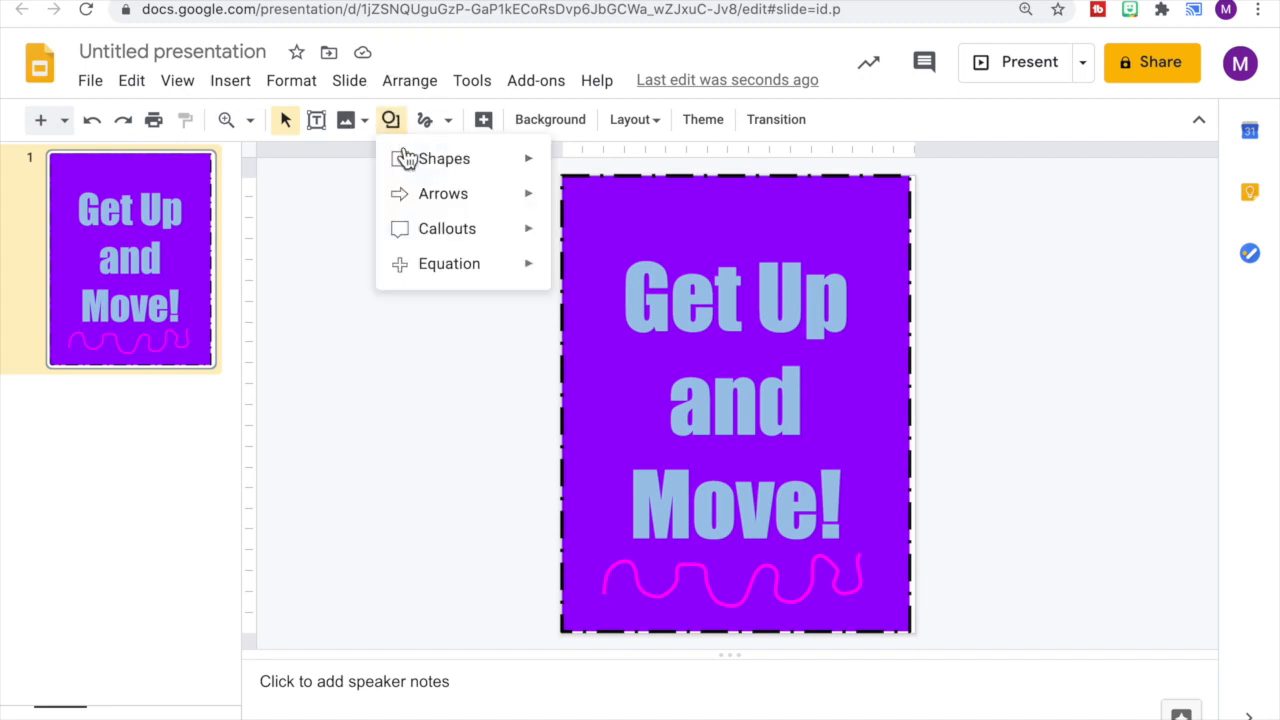
mouse_move(460, 235)
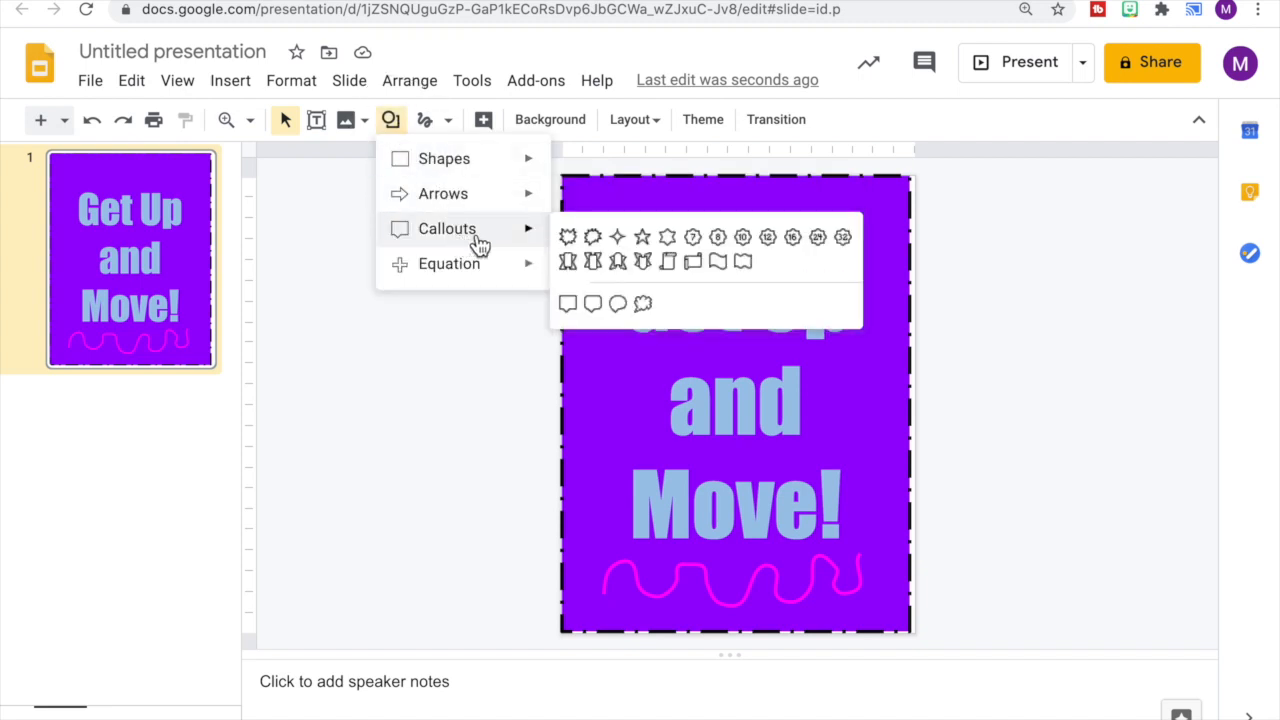
left_click(618, 238)
left_click_drag(592, 203, 634, 243)
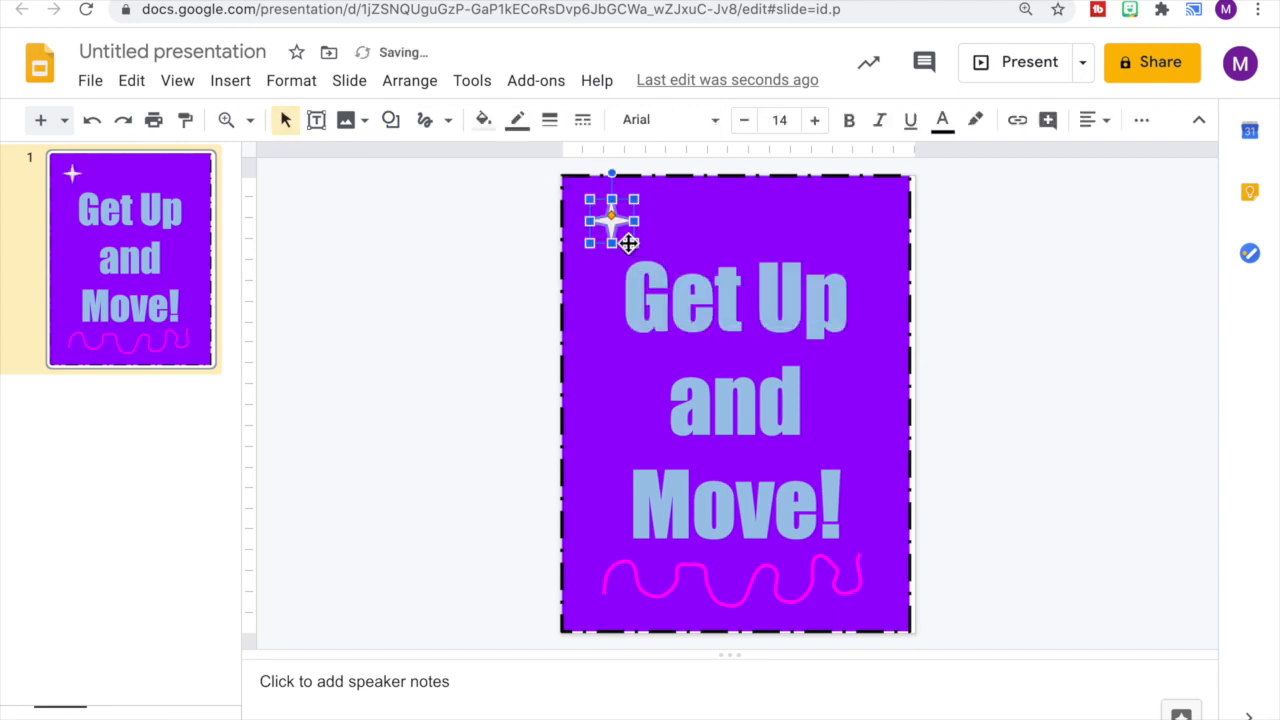
Give the four-point star a magenta fill and a magenta border
left_click(483, 120)
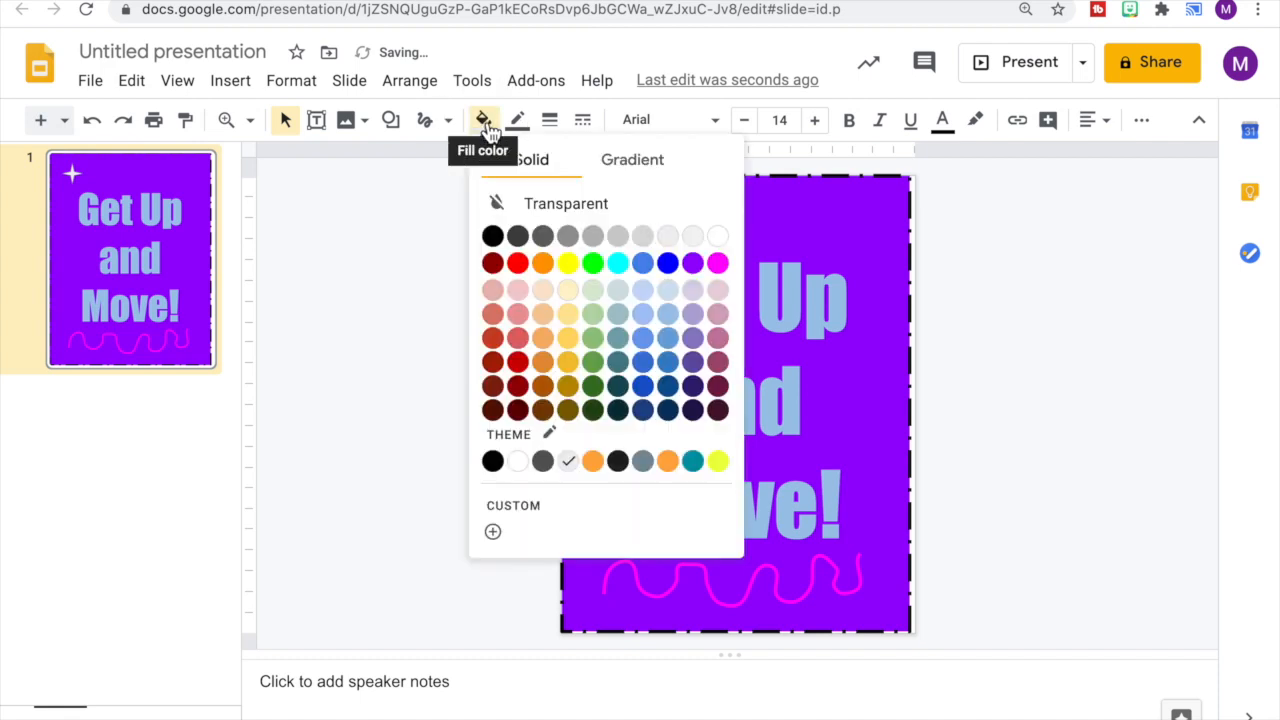
left_click(717, 263)
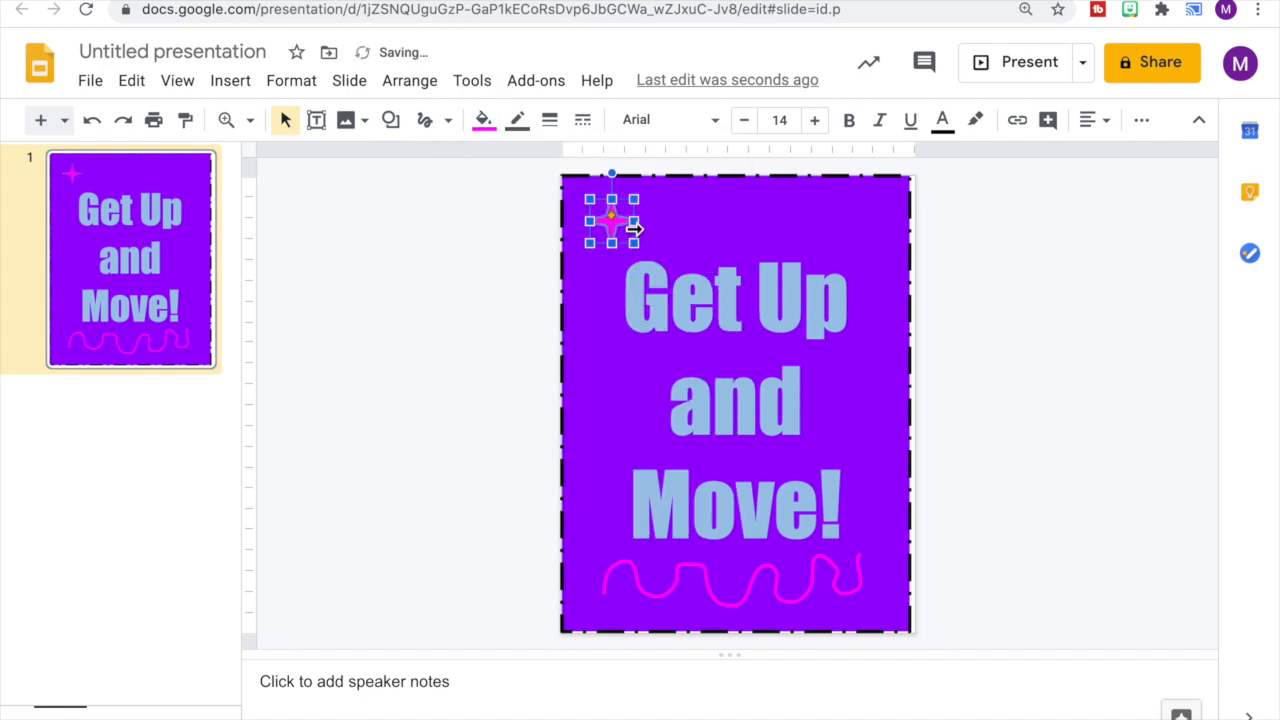
left_click(517, 120)
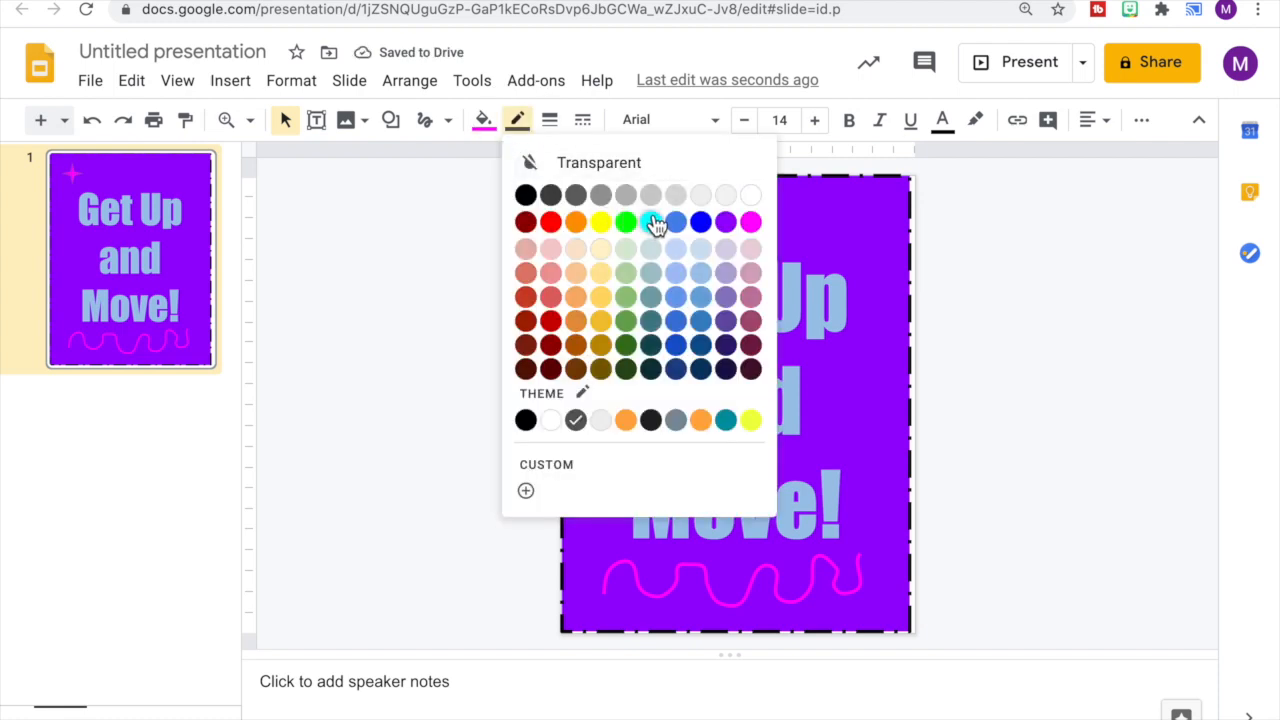
left_click(750, 221)
left_click(762, 220)
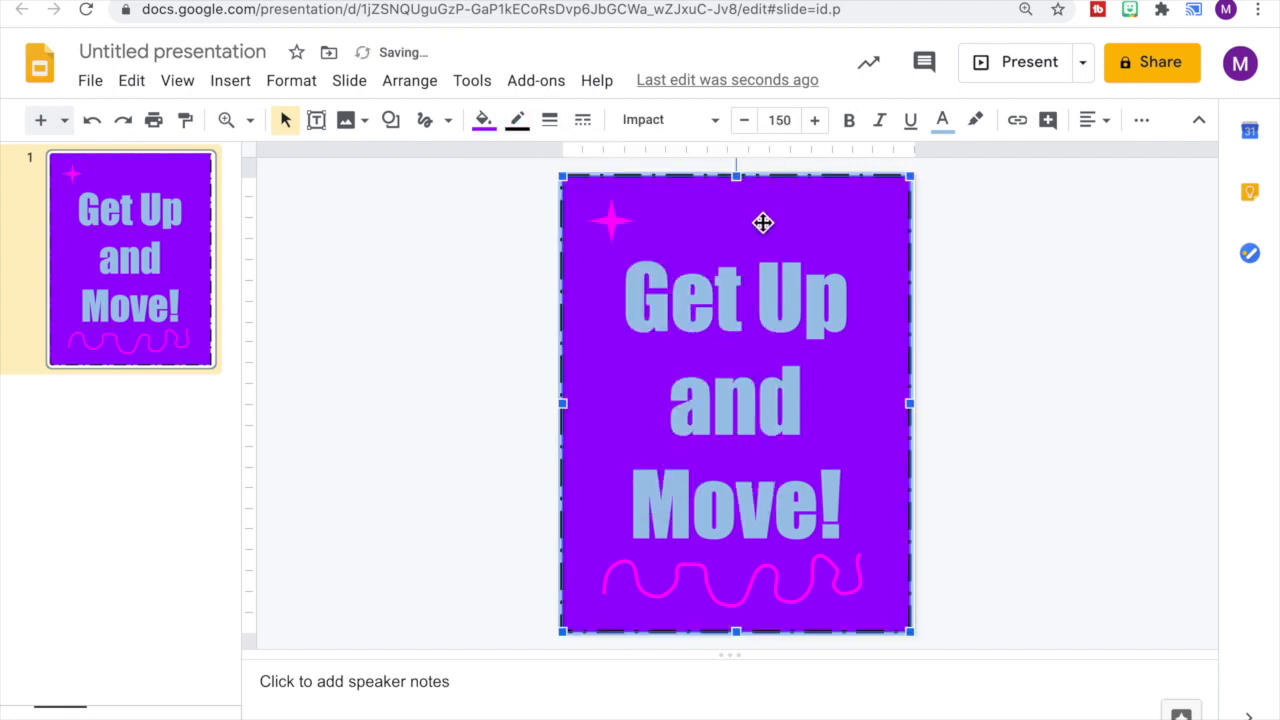
Duplicate the magenta star and place the copy in the poster's upper-right corner, level with the original
left_click(611, 221)
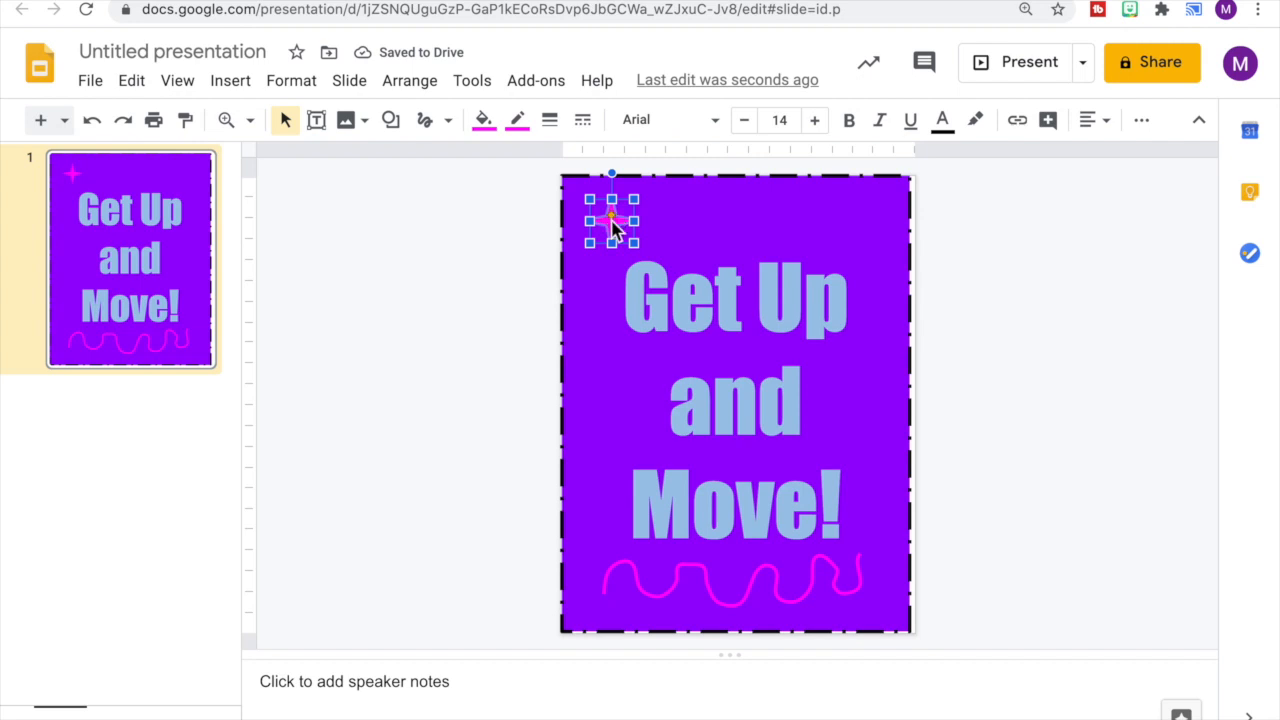
right_click(618, 233)
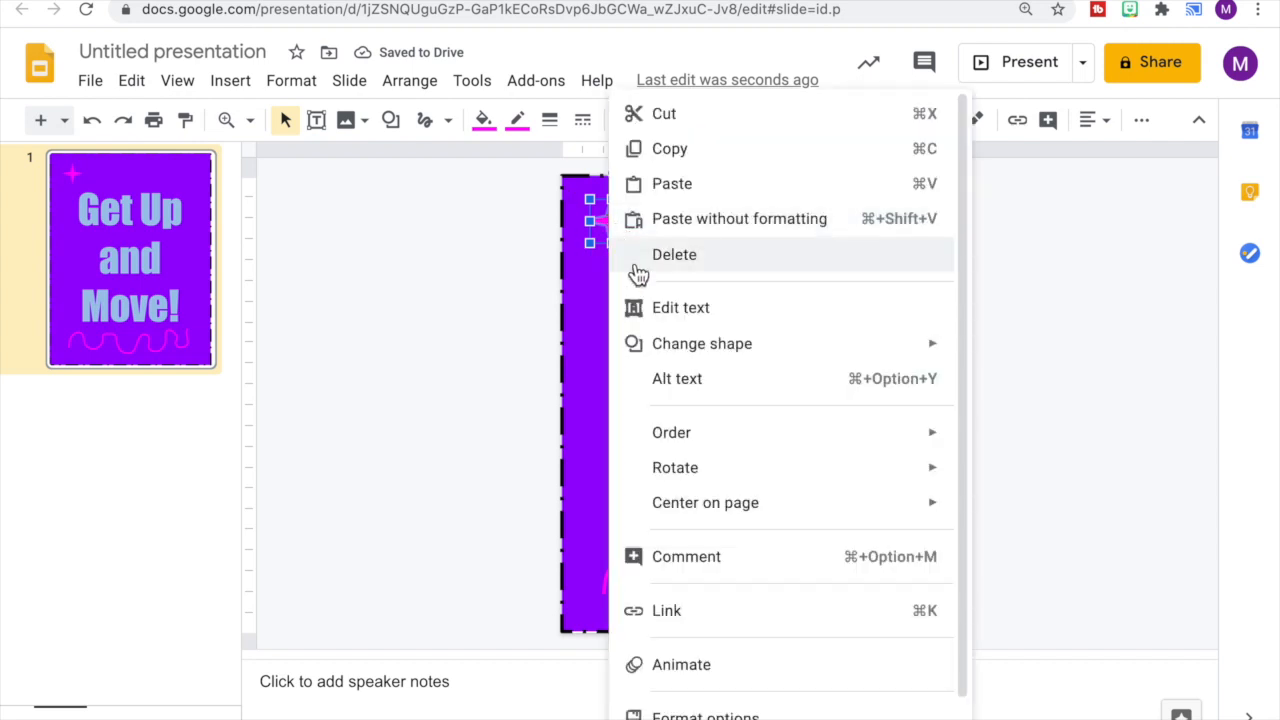
left_click(667, 152)
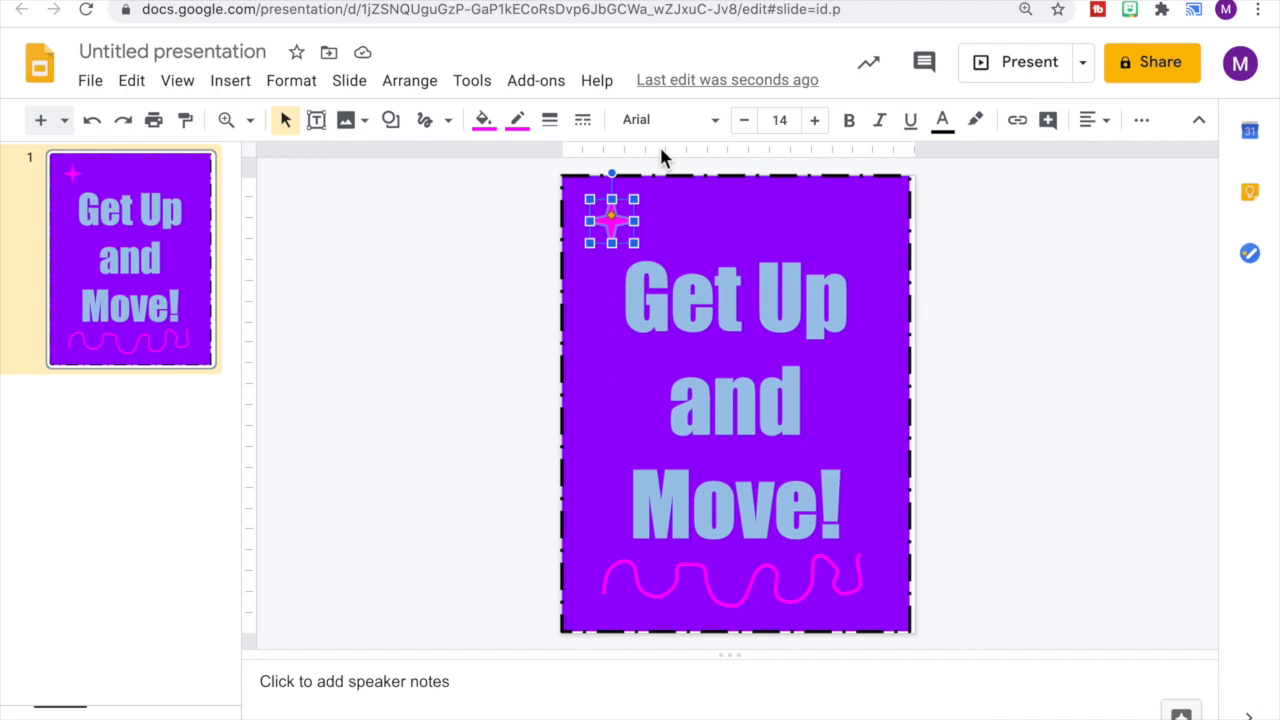
right_click(857, 220)
left_click(897, 186)
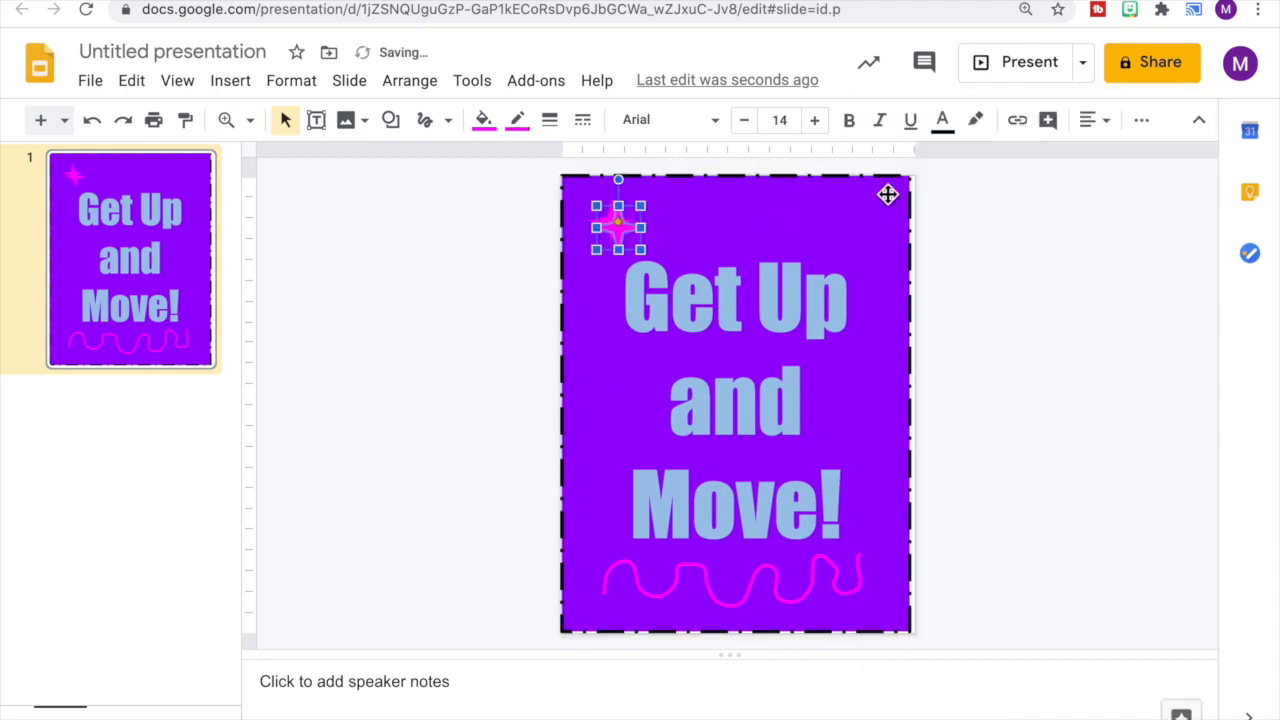
left_click_drag(624, 227, 845, 228)
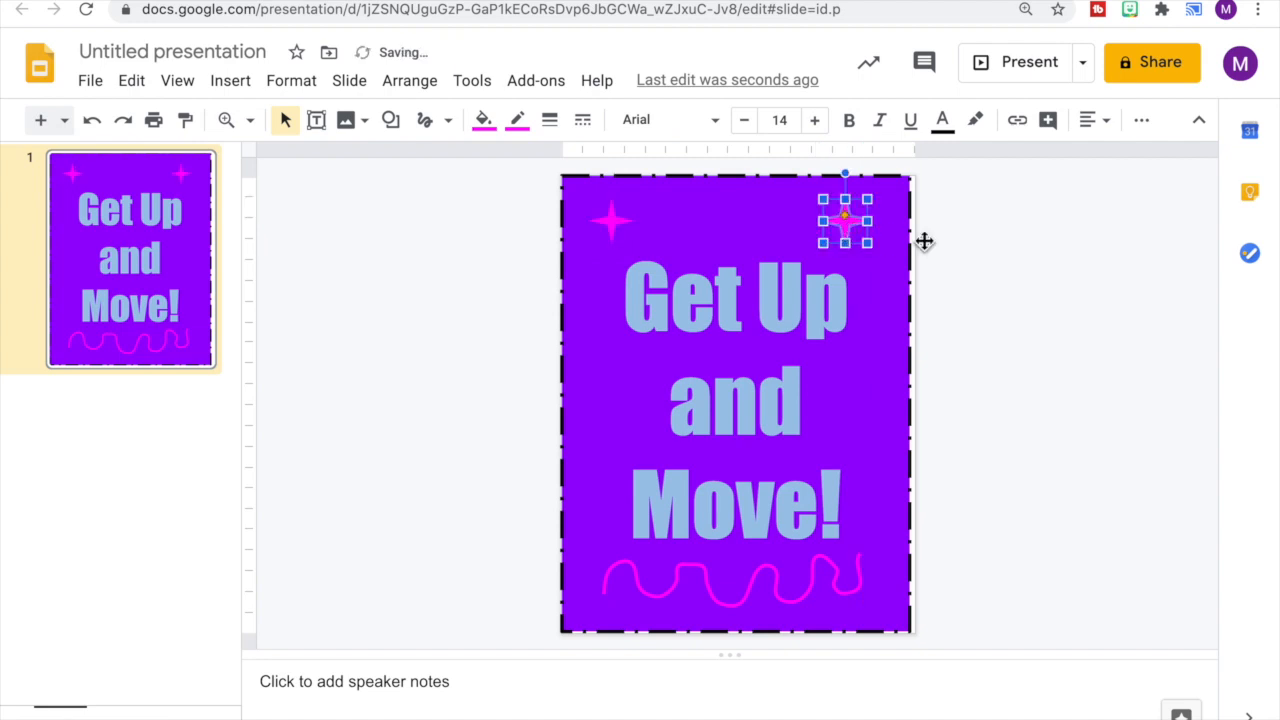
left_click(1018, 230)
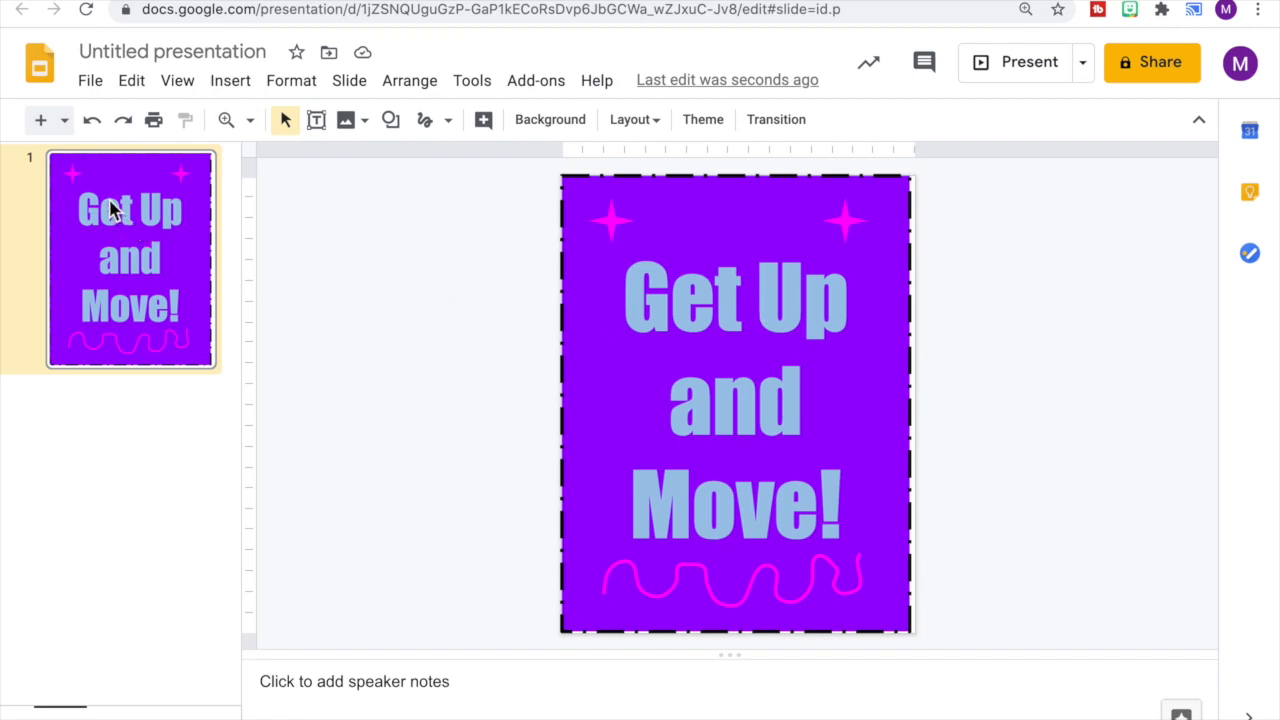
Download the current poster slide as a PNG image
left_click(92, 86)
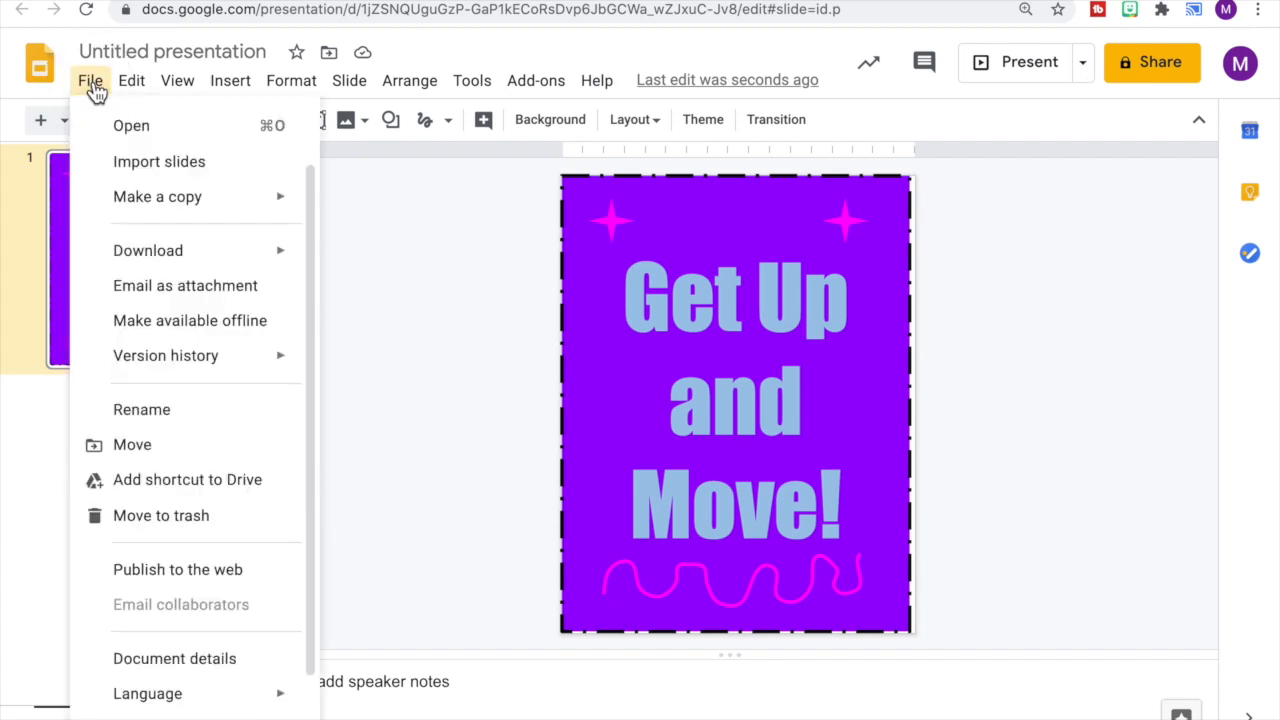
mouse_move(180, 262)
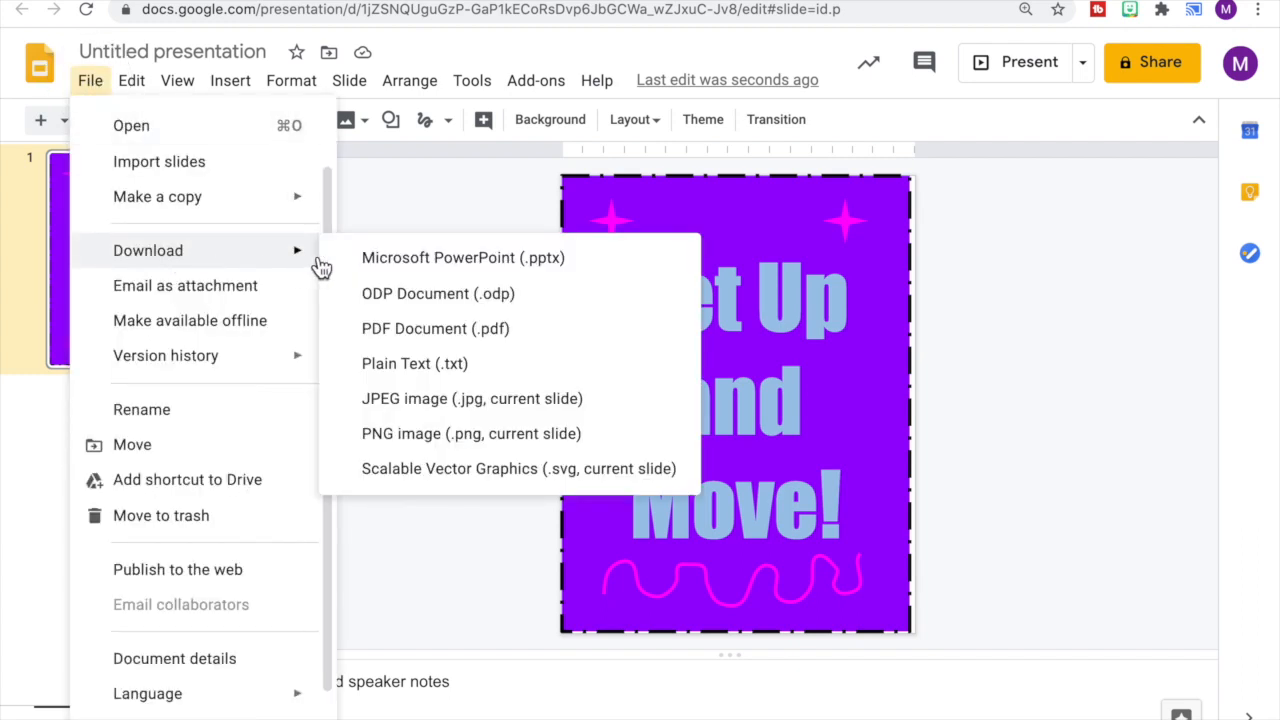
left_click(396, 440)
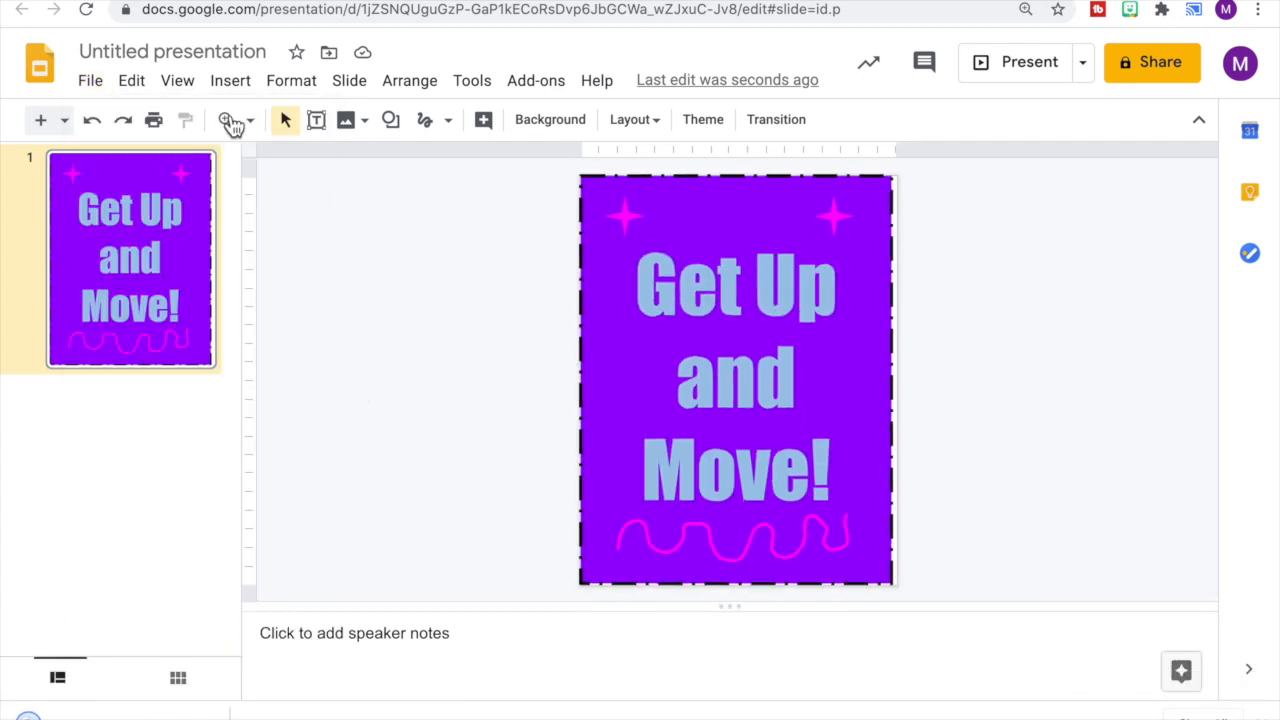
Rename the presentation "Get Up and Move Poster"
left_click(168, 56)
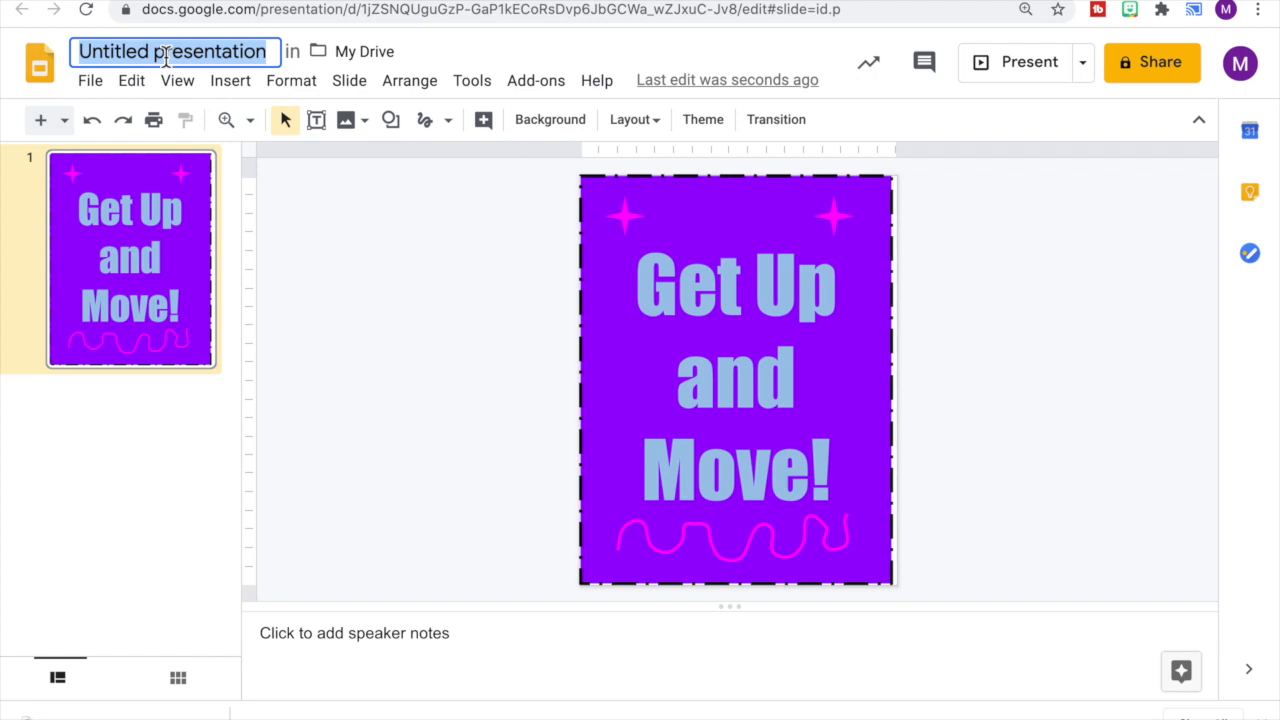
type("Get Up and ")
type("Move")
type(" Poster")
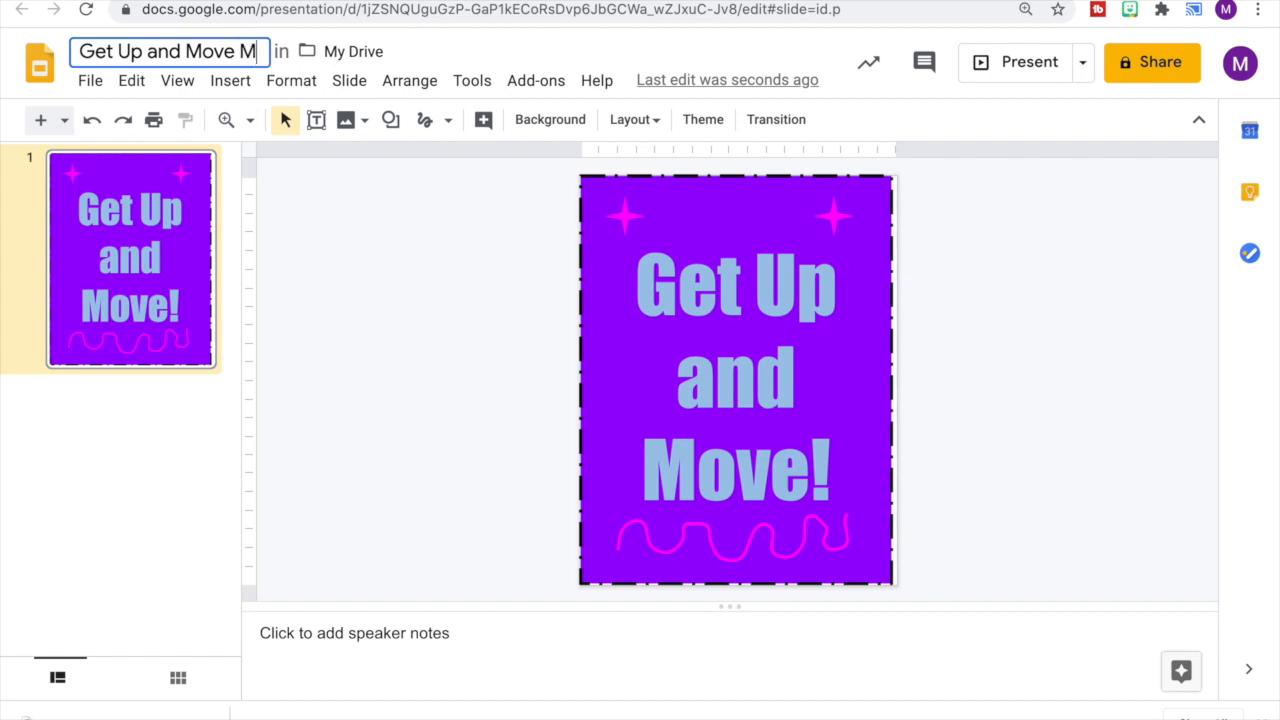
key("Return")
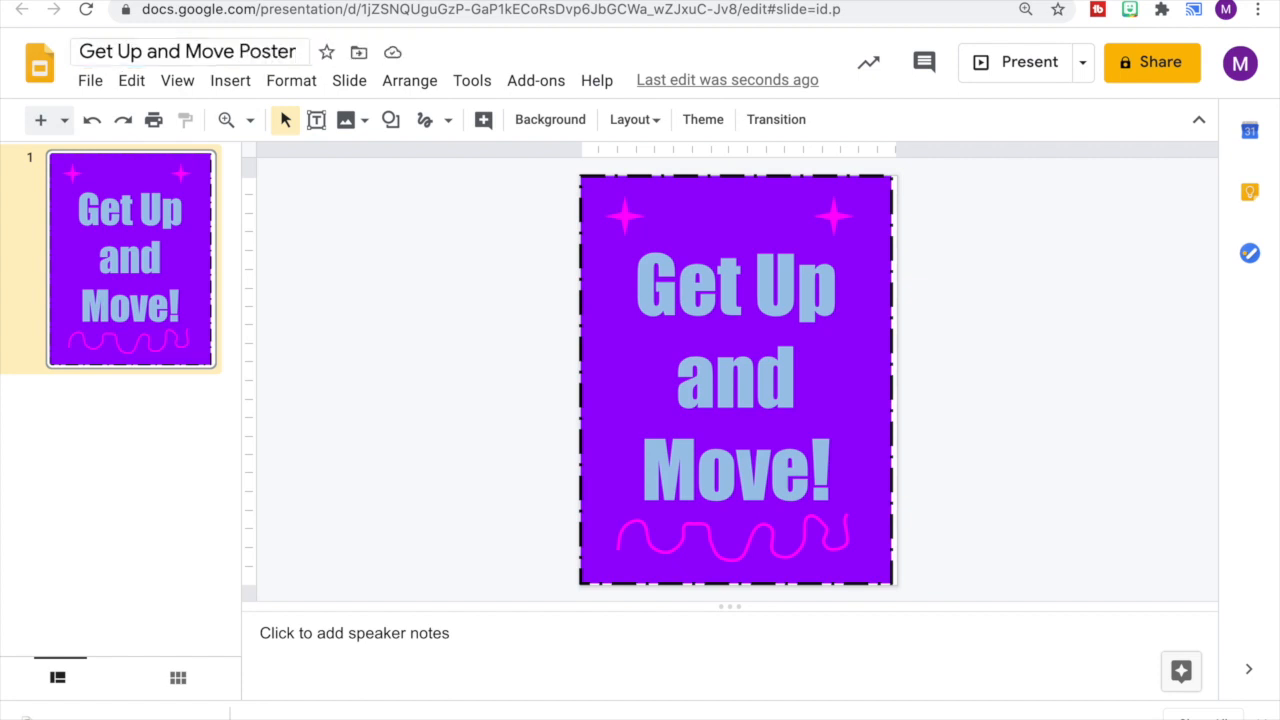
Download the renamed poster slide as a PNG image and check the downloaded picture
left_click(92, 82)
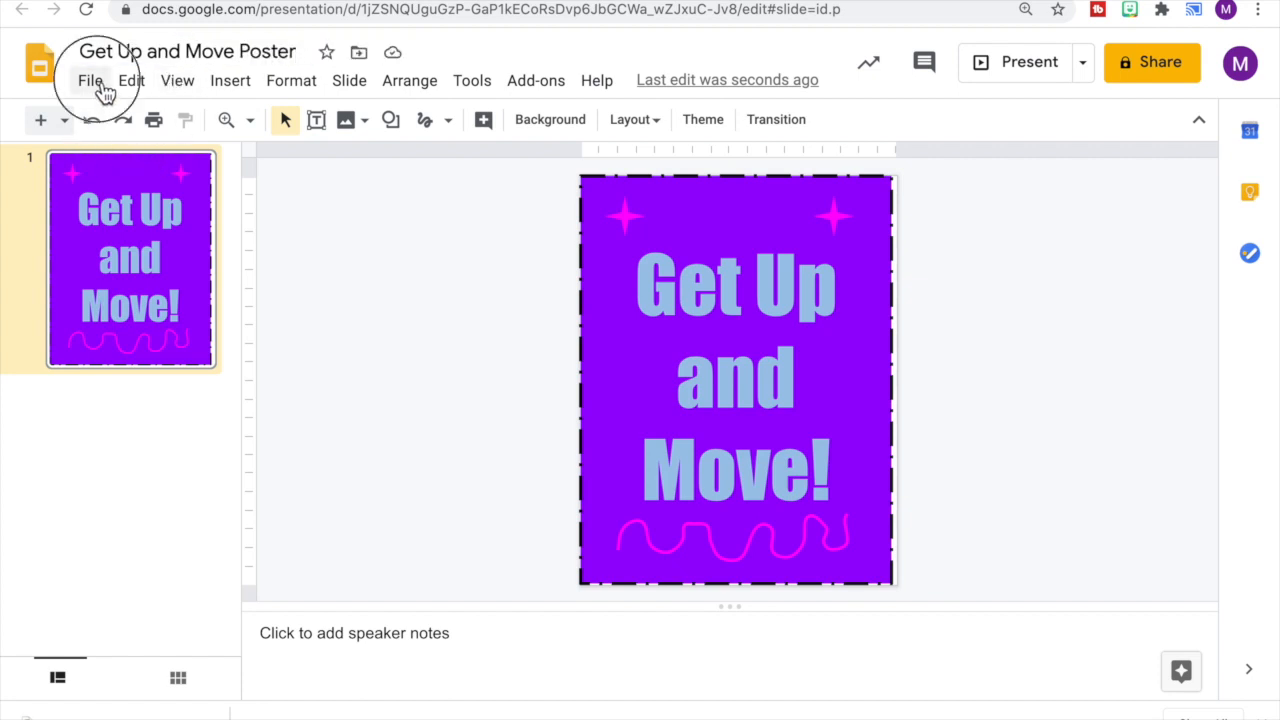
mouse_move(197, 257)
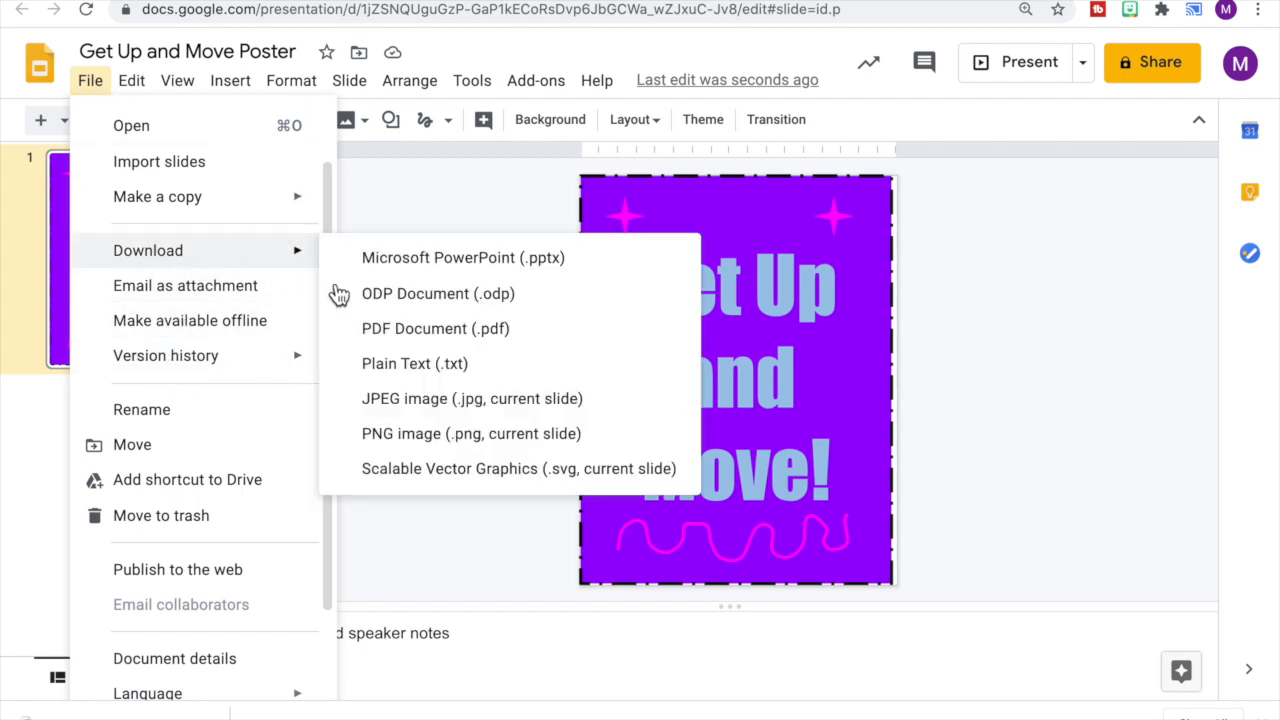
left_click(452, 437)
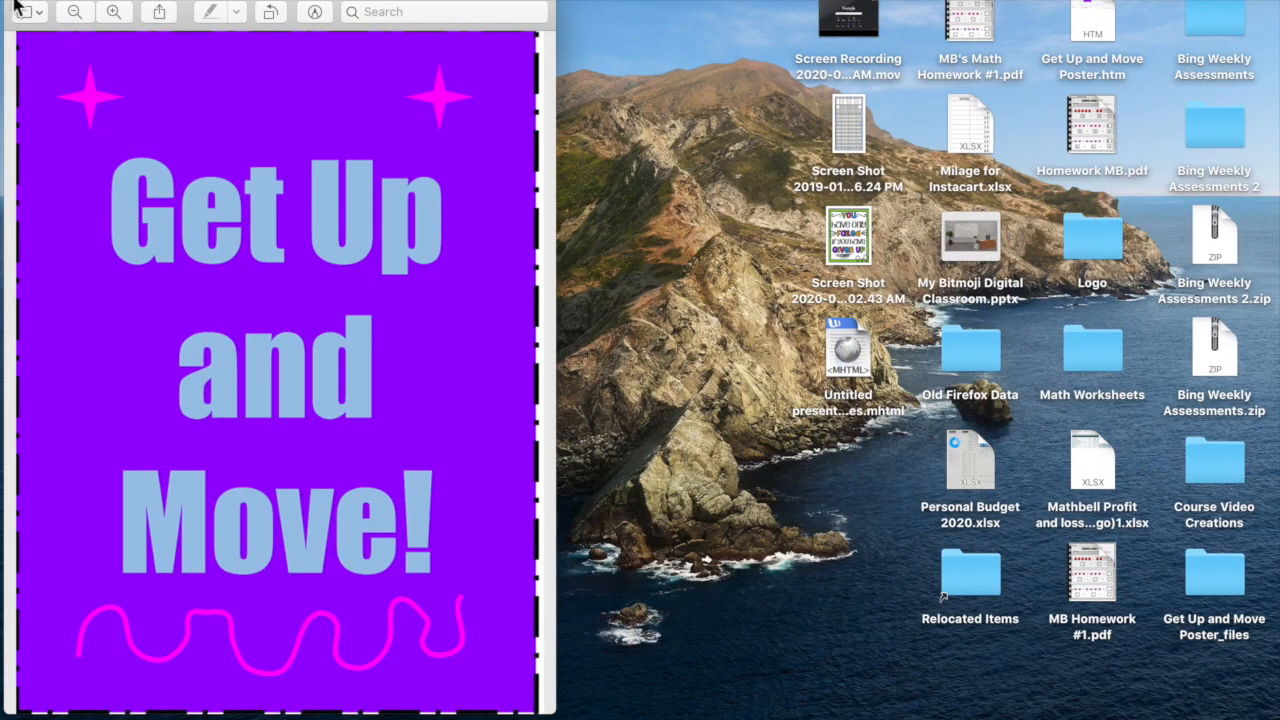
left_click(22, 0)
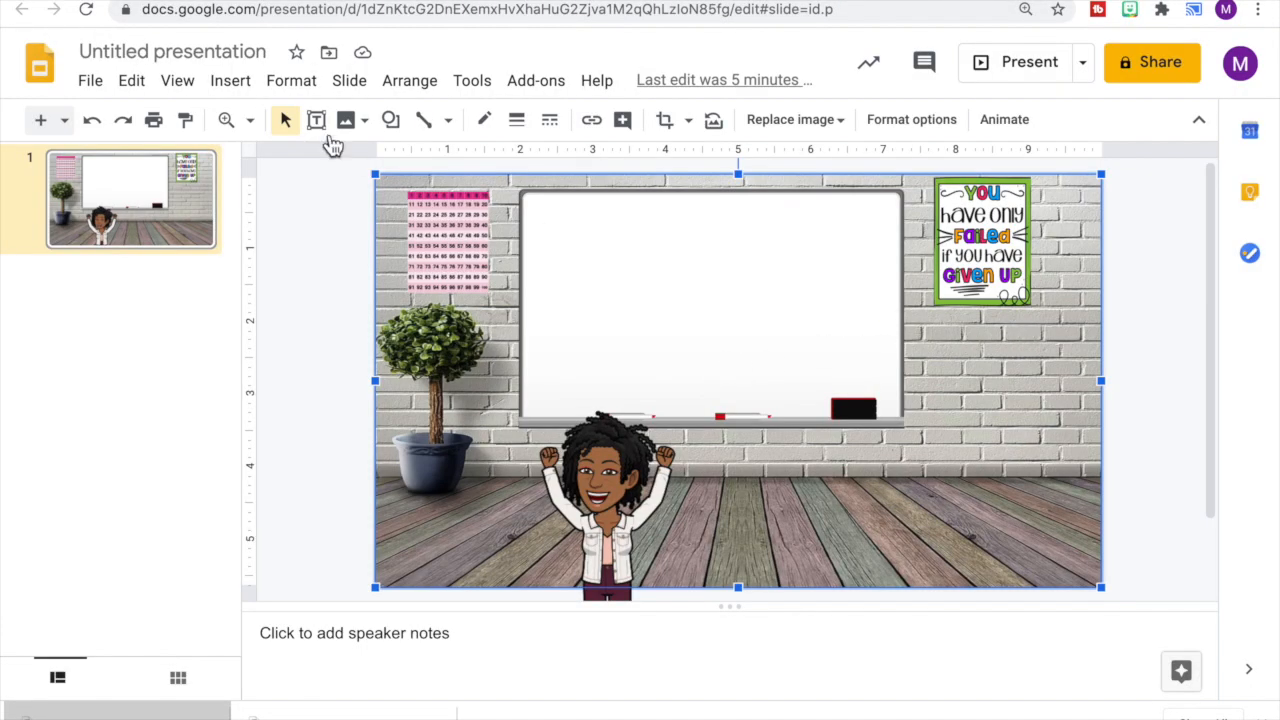
Insert the image "Get Up and Move Poster.png" from the computer's Downloads folder into the classroom slide
left_click(229, 88)
mouse_move(280, 126)
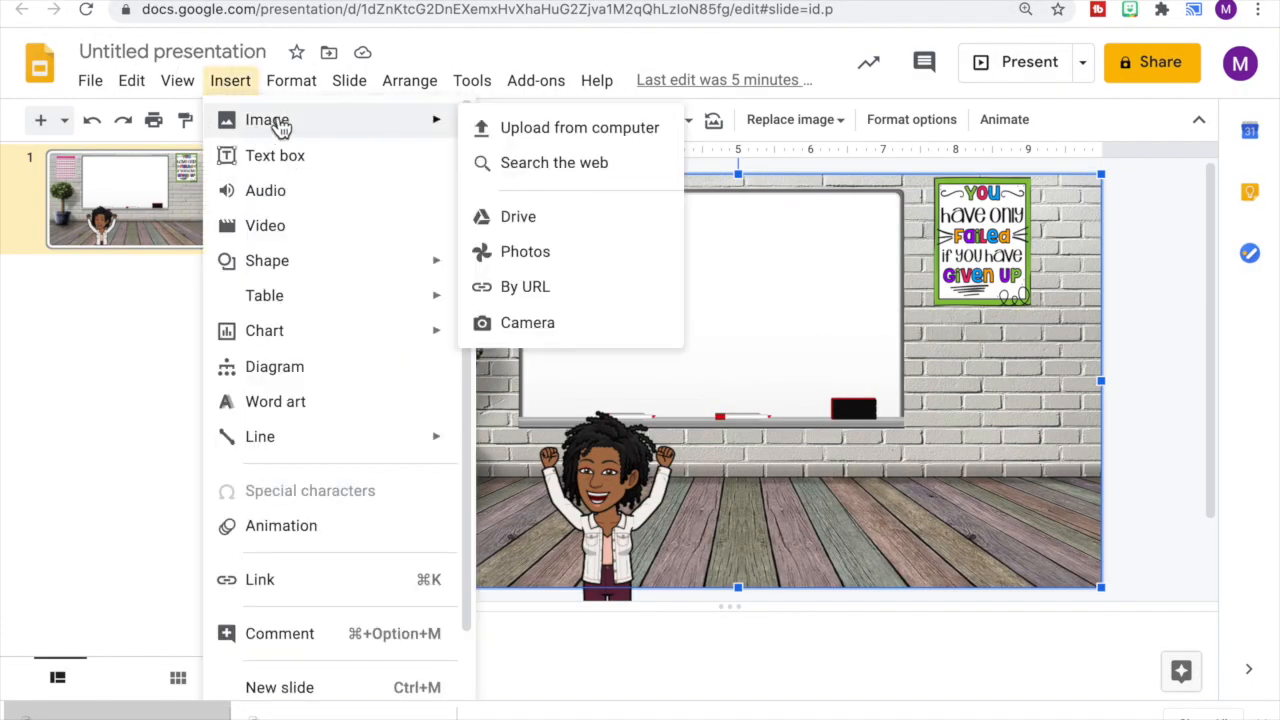
left_click(517, 132)
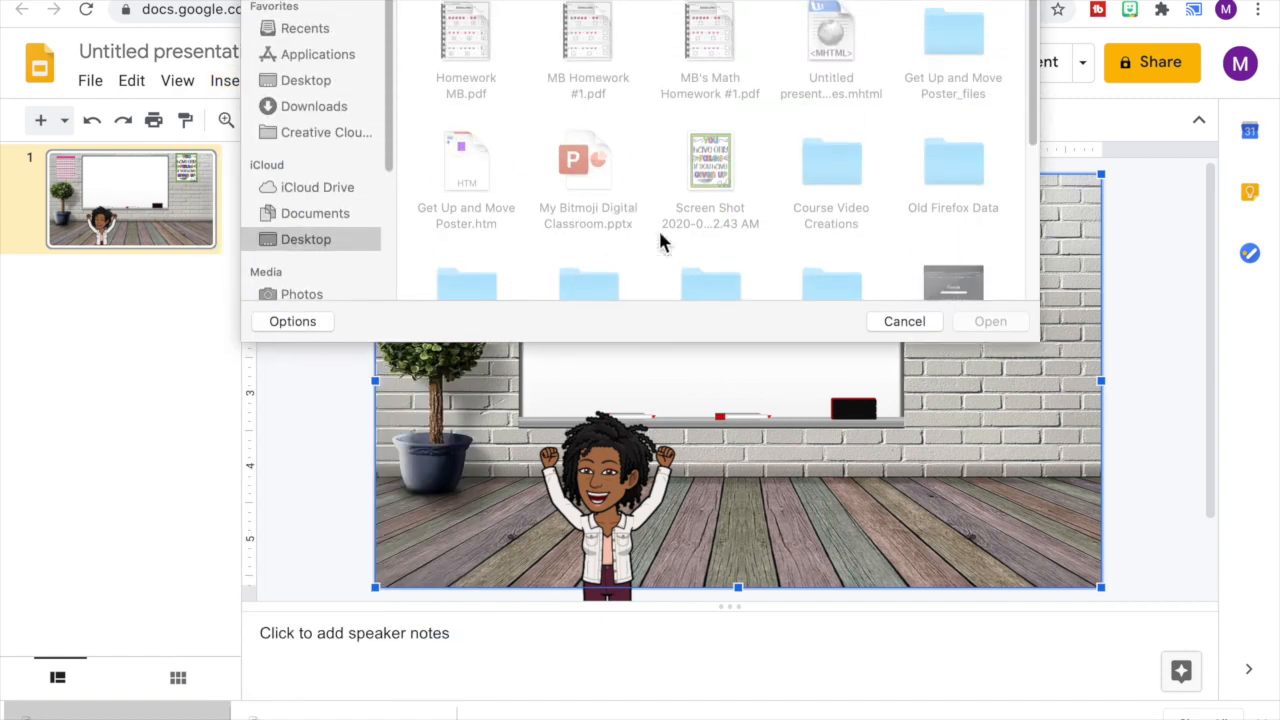
left_click(316, 107)
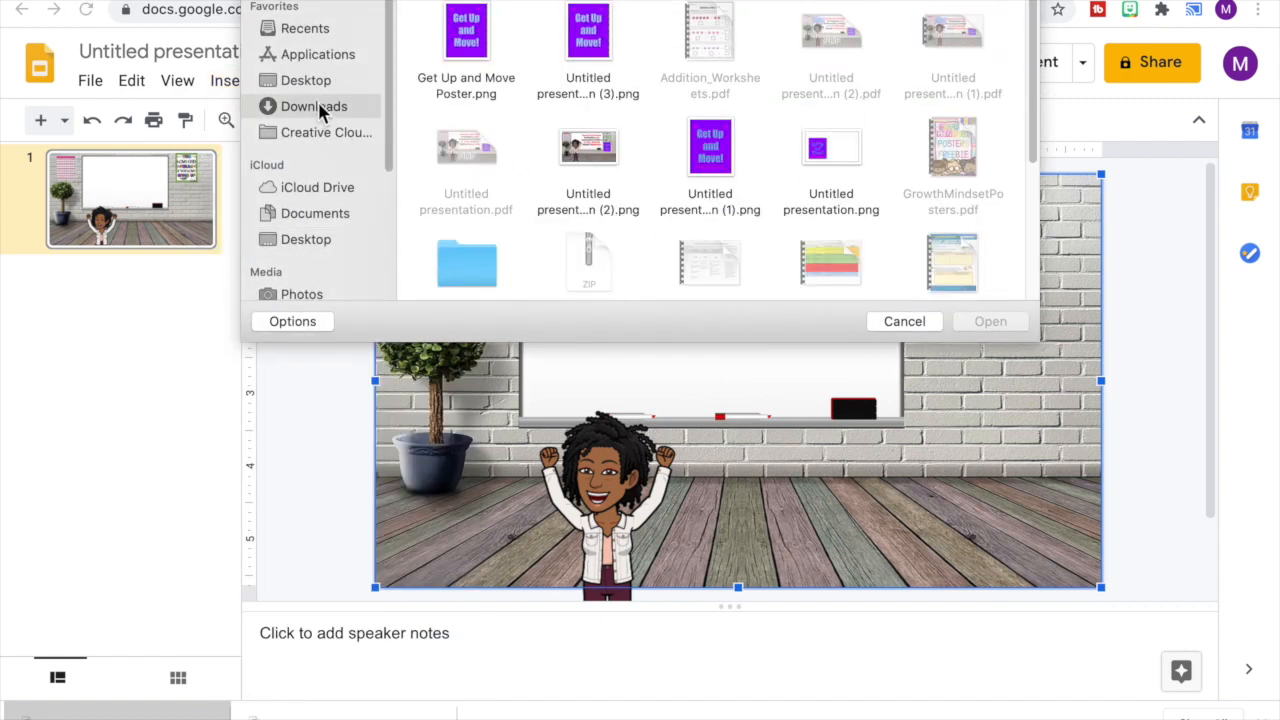
double_click(464, 38)
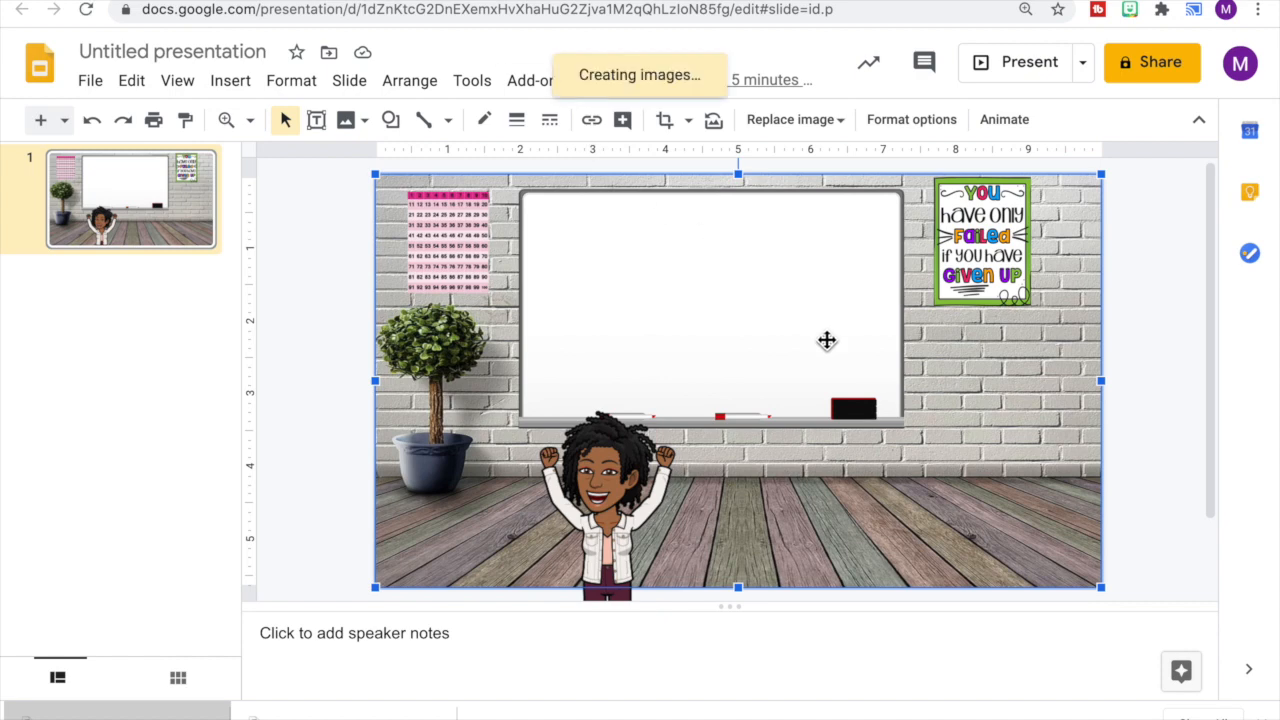
Shrink the "Get Up and Move!" poster to the motivational poster's width and place it directly beneath that poster on the wall
left_click_drag(903, 181, 748, 339)
left_click_drag(965, 386, 1000, 377)
left_click_drag(1083, 321, 1012, 382)
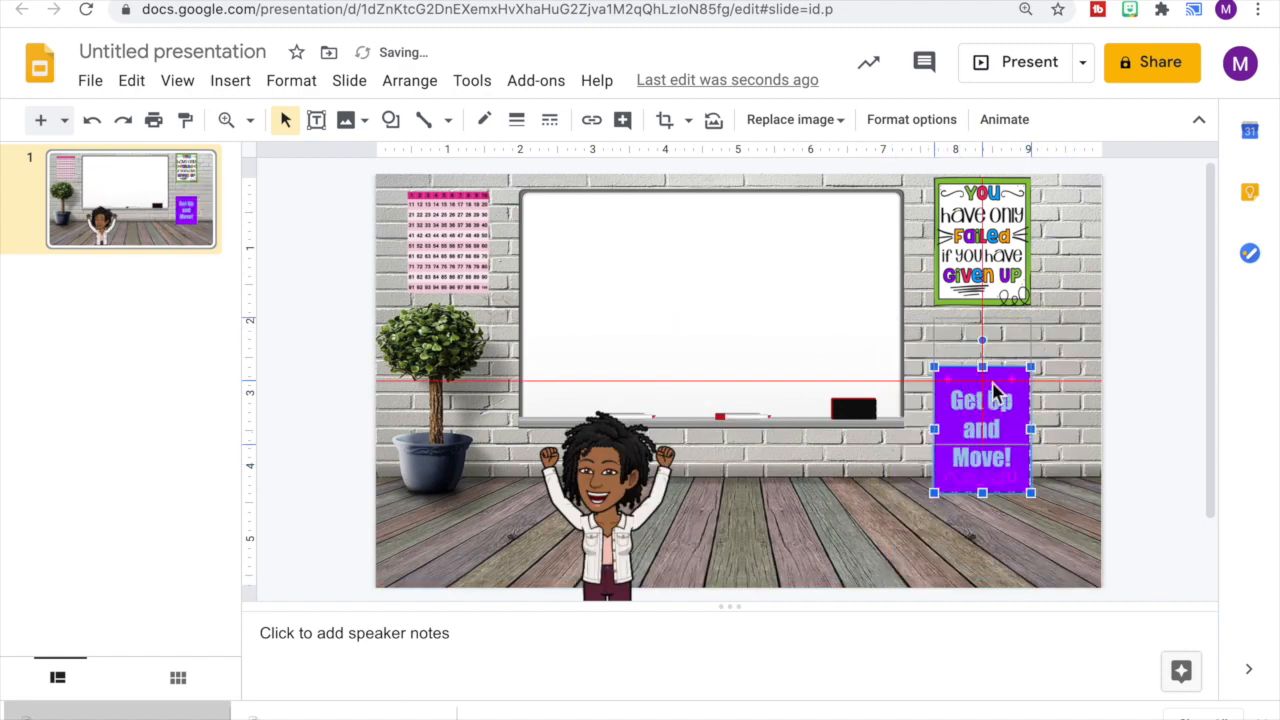
left_click_drag(993, 383, 993, 383)
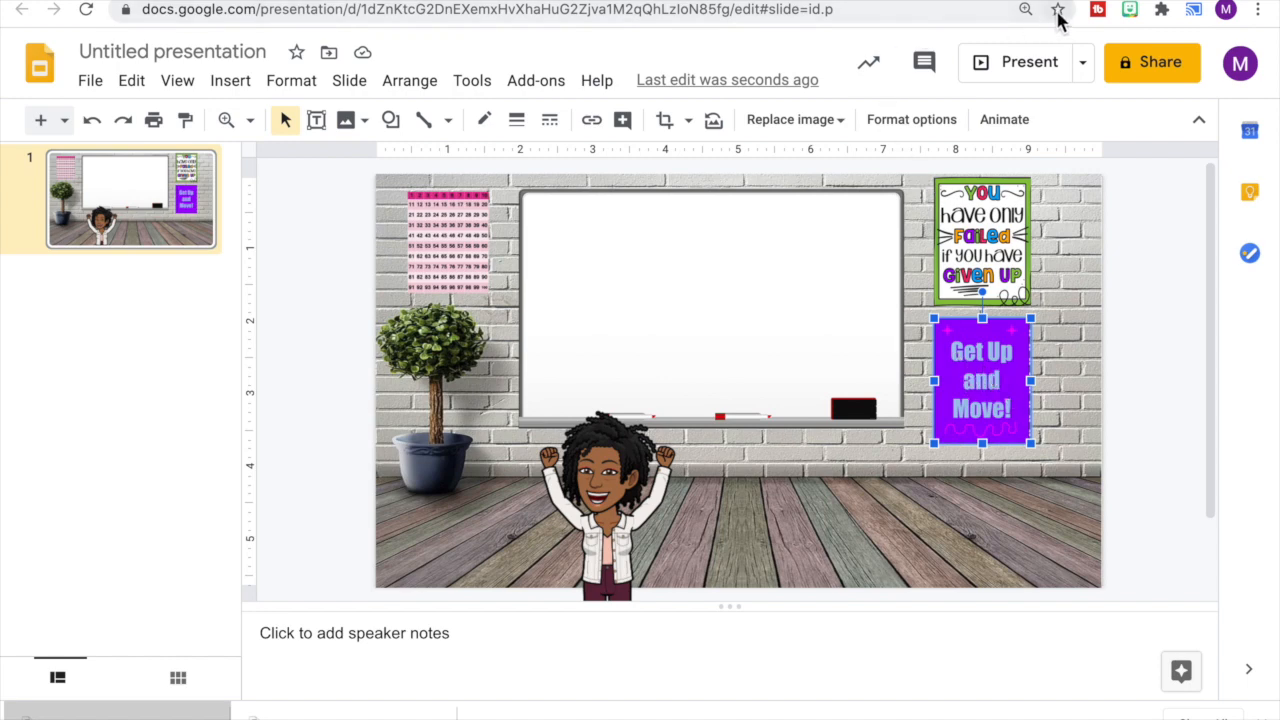
Open youtube.com in a new tab and copy the share link of GoNoodle's "Pump It Up - Fresh Start Fitness" video
key("ctrl+t")
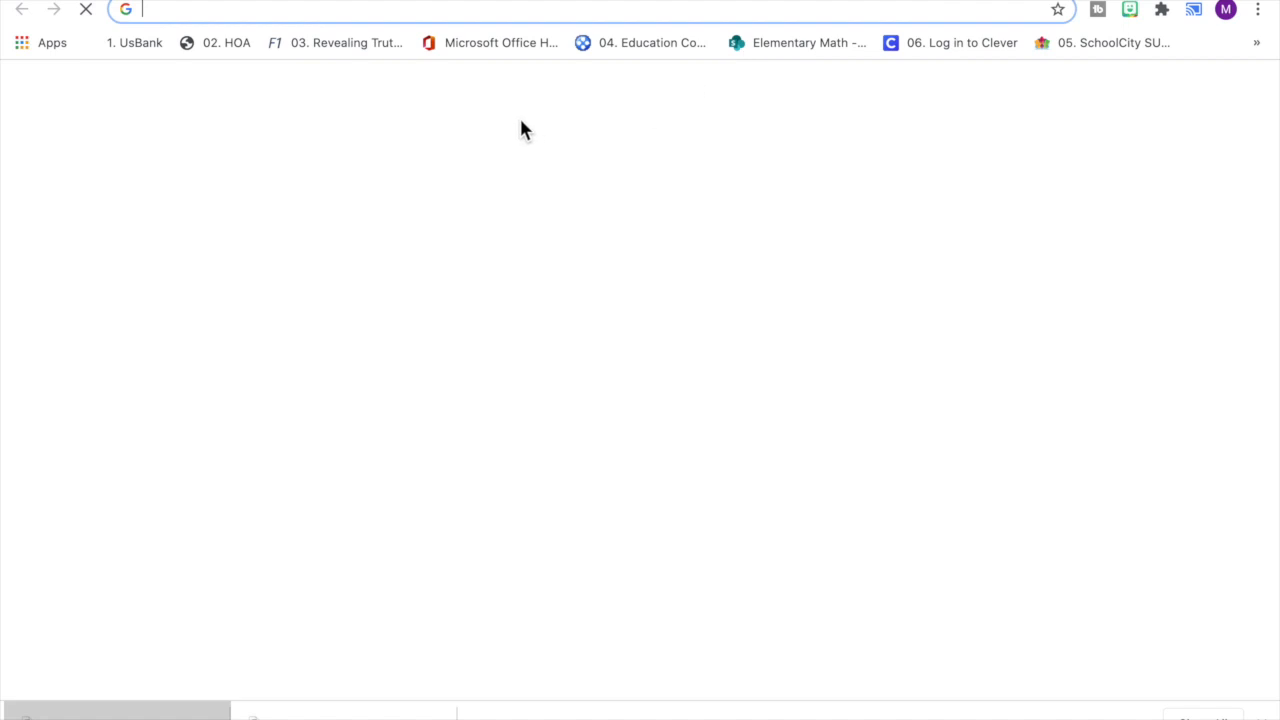
type("you")
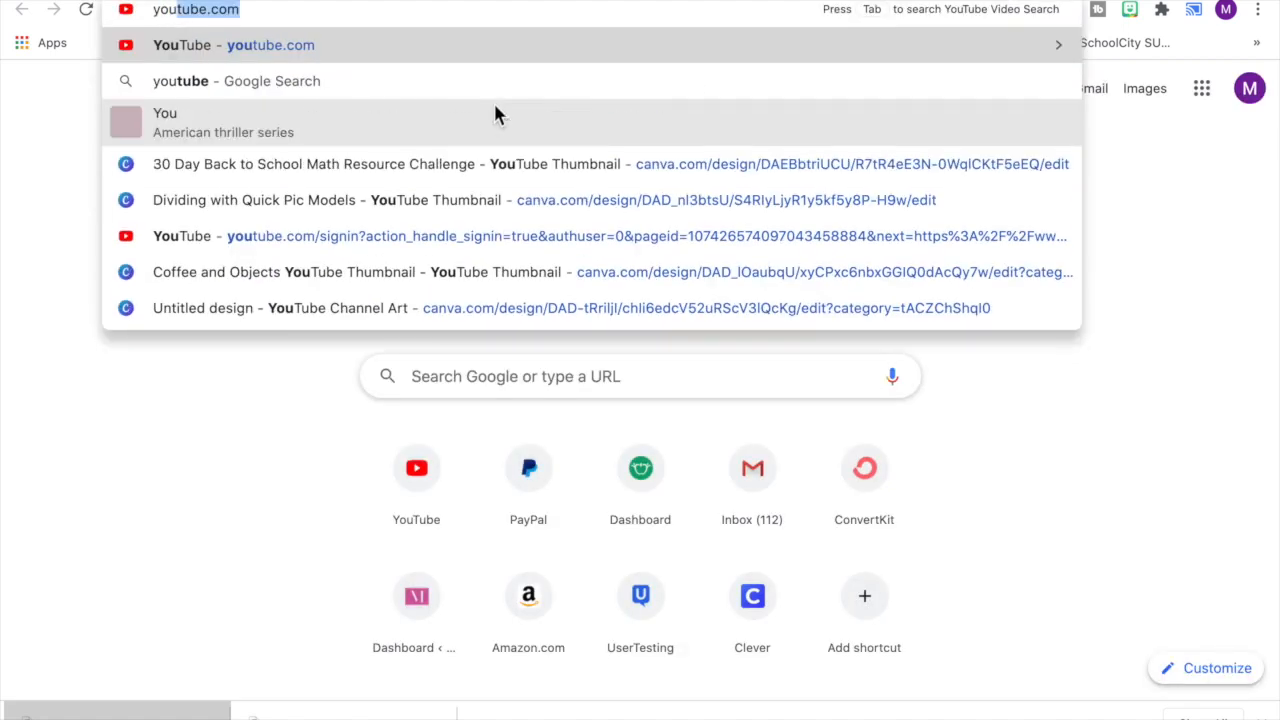
type("tube.com")
key("Return")
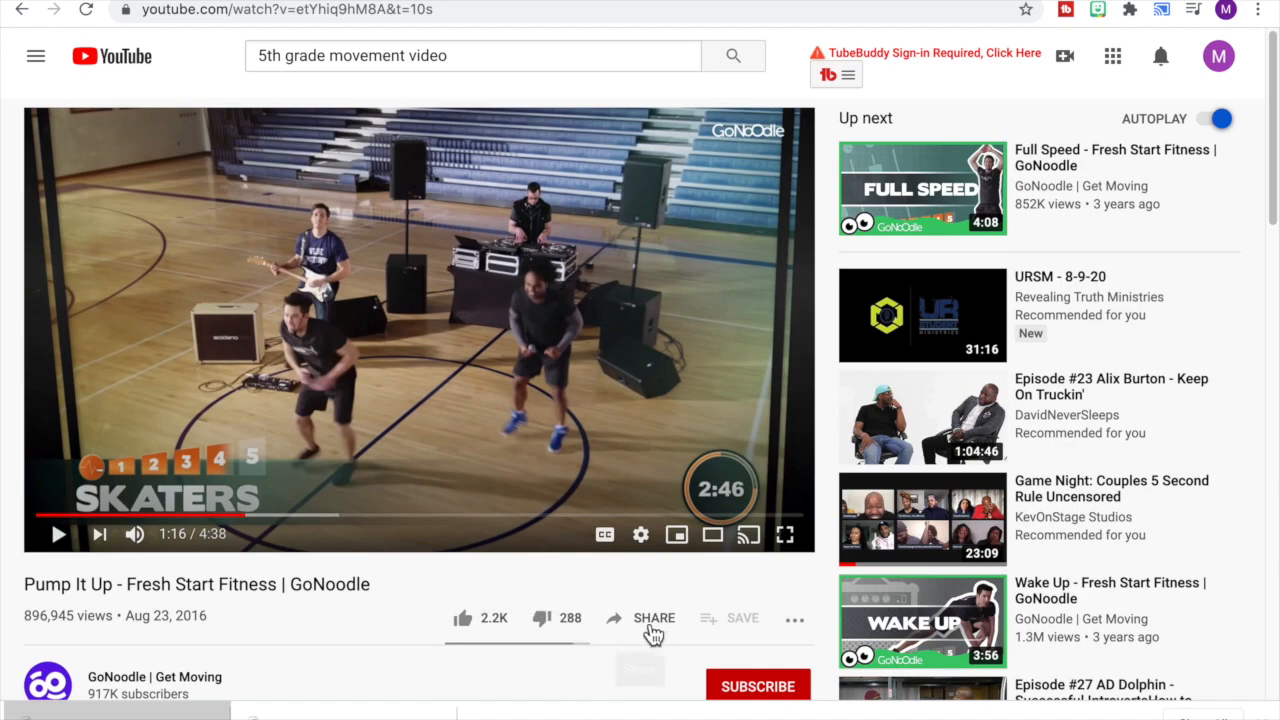
left_click(648, 620)
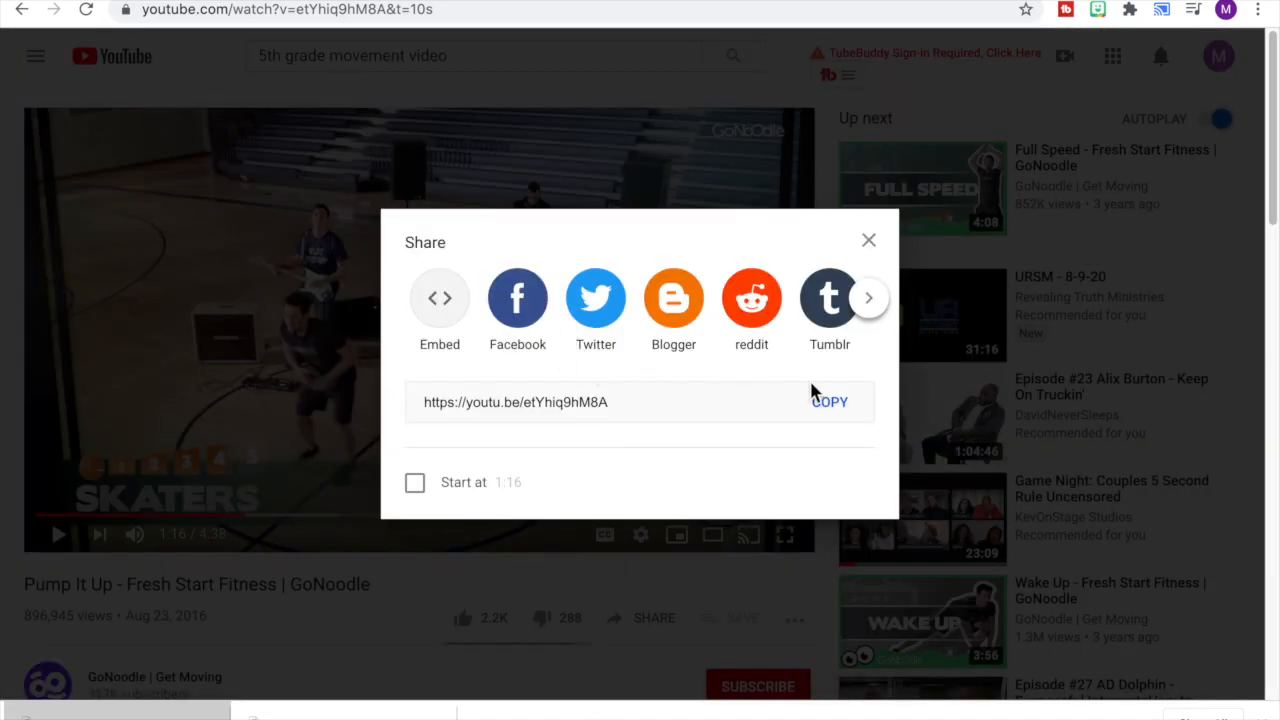
left_click(837, 419)
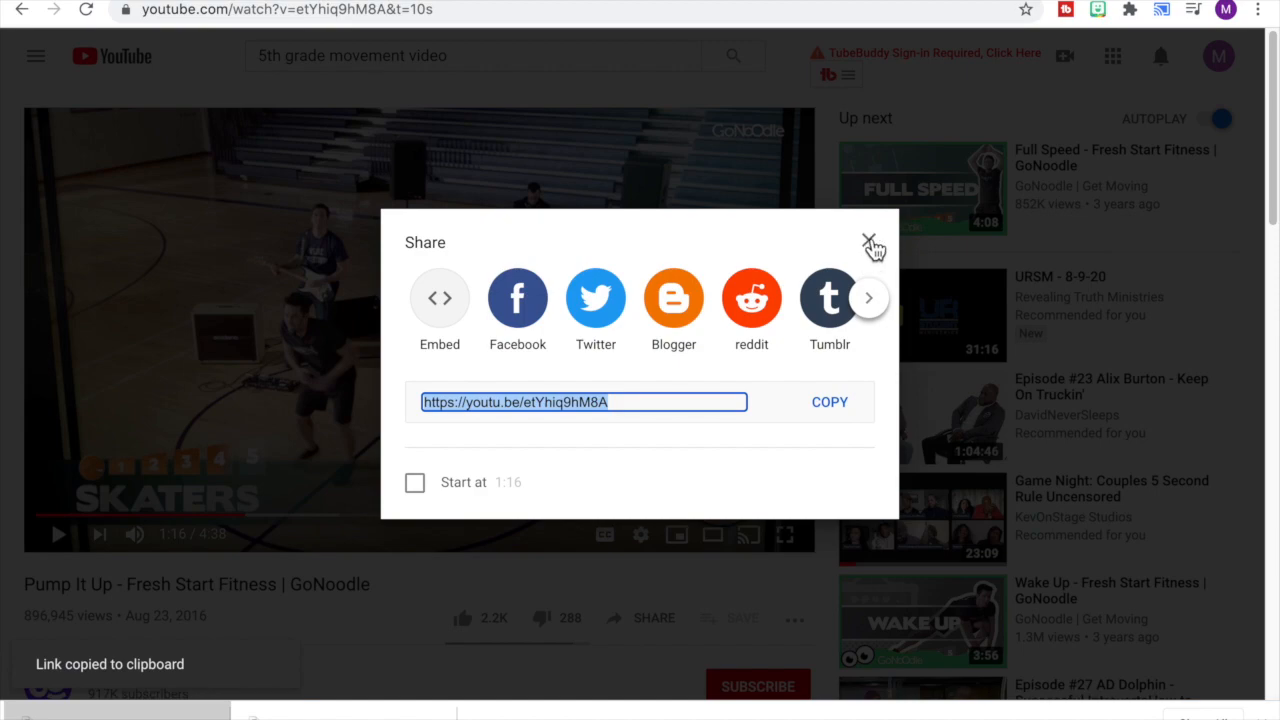
left_click(868, 243)
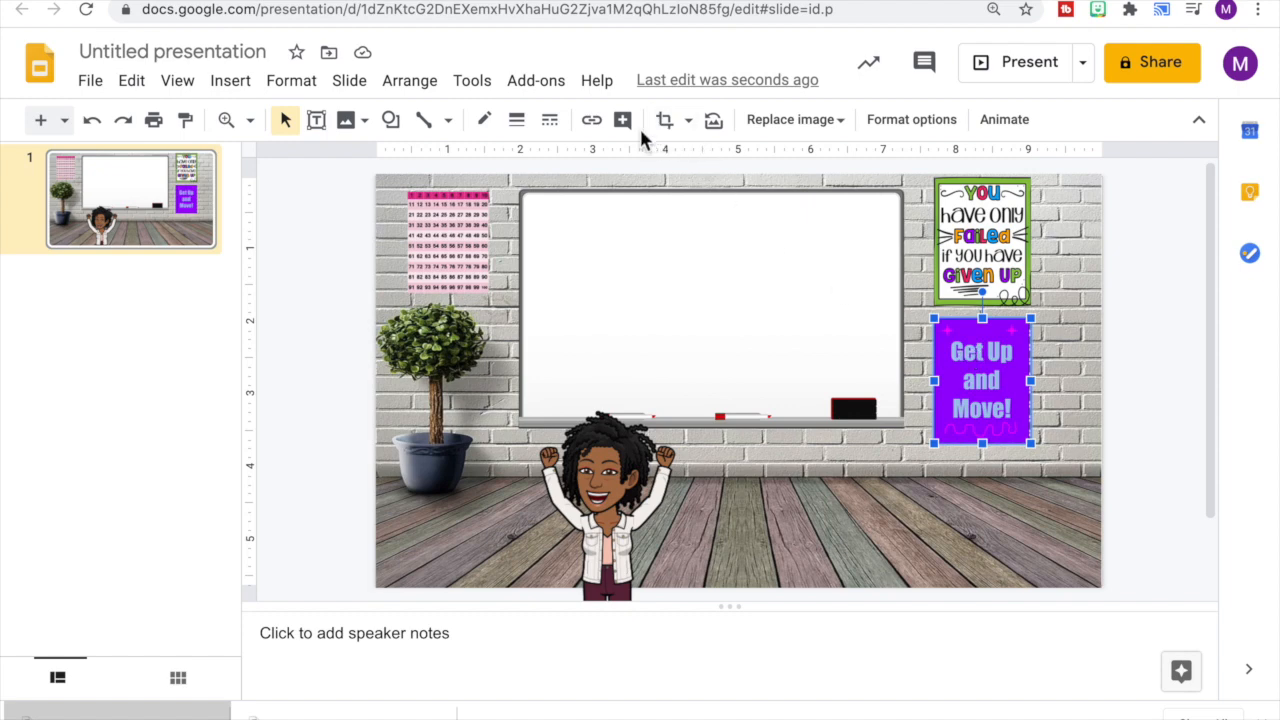
Link the "Get Up and Move!" poster on the classroom slide to the copied YouTube video address
left_click(597, 123)
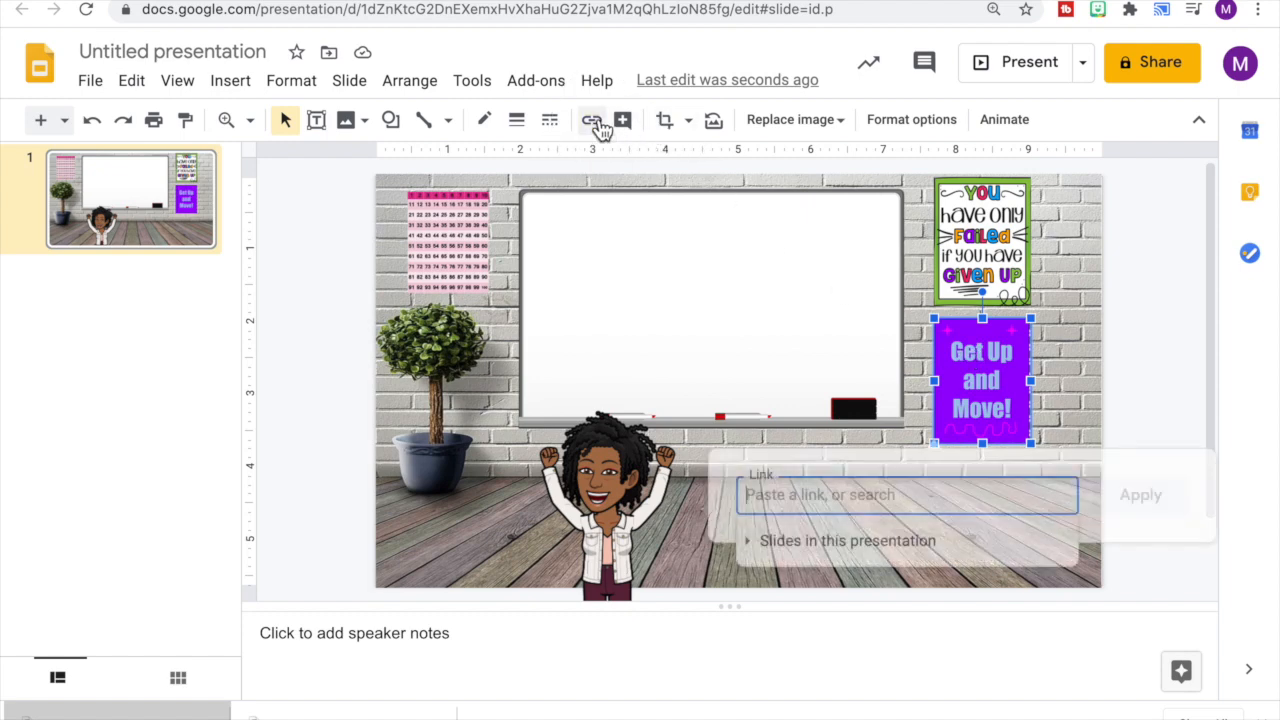
right_click(800, 490)
left_click(849, 580)
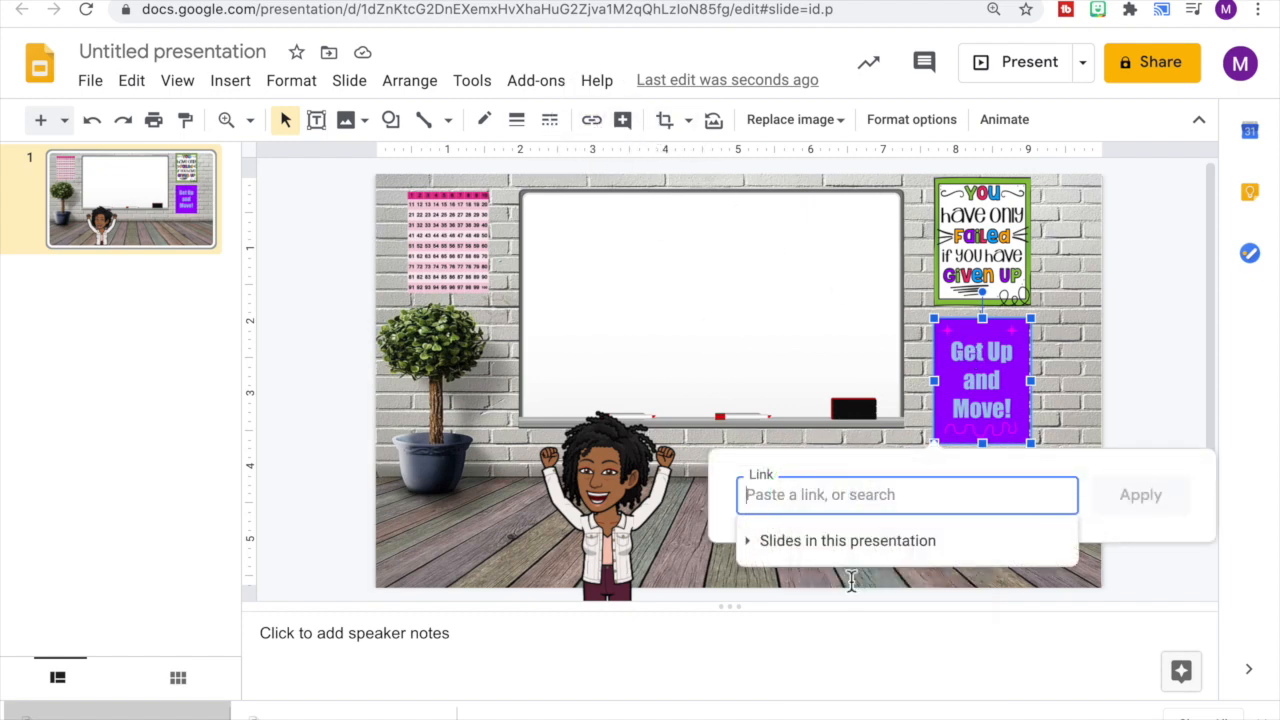
left_click(1124, 494)
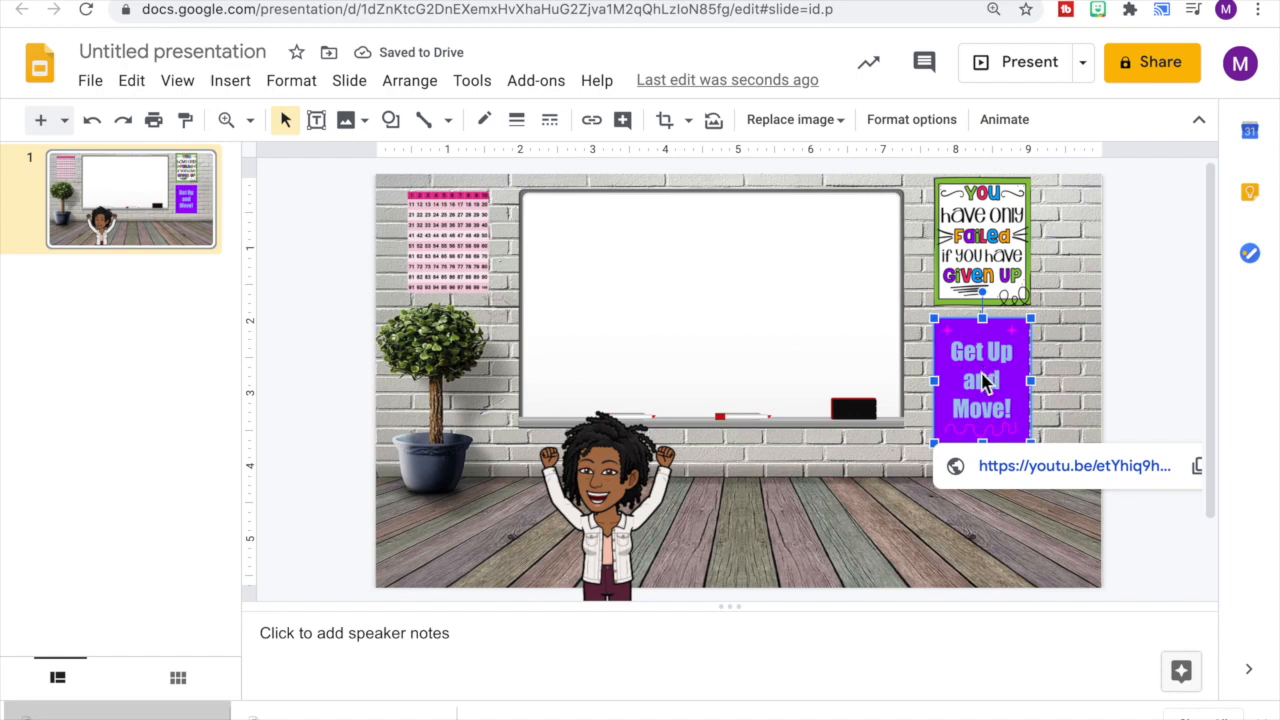
Test the poster's link by opening it in a new tab, pause the video and return to the classroom slide
right_click(1049, 477)
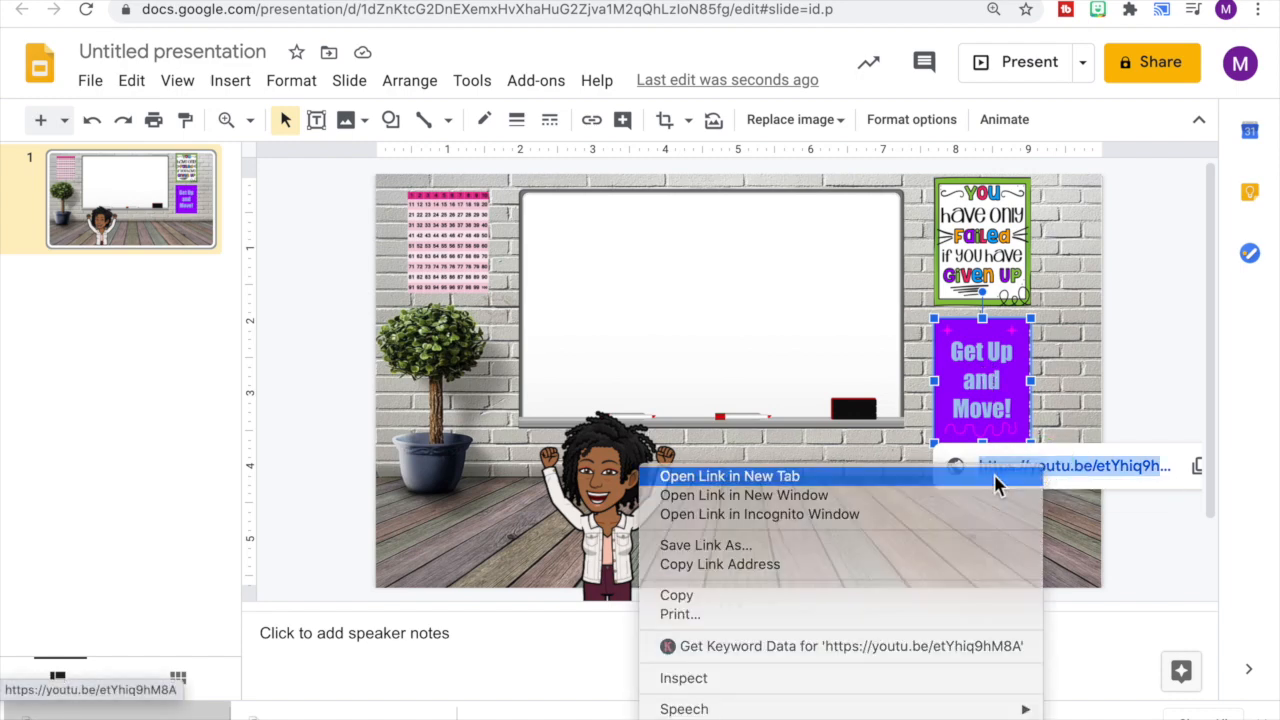
left_click(995, 478)
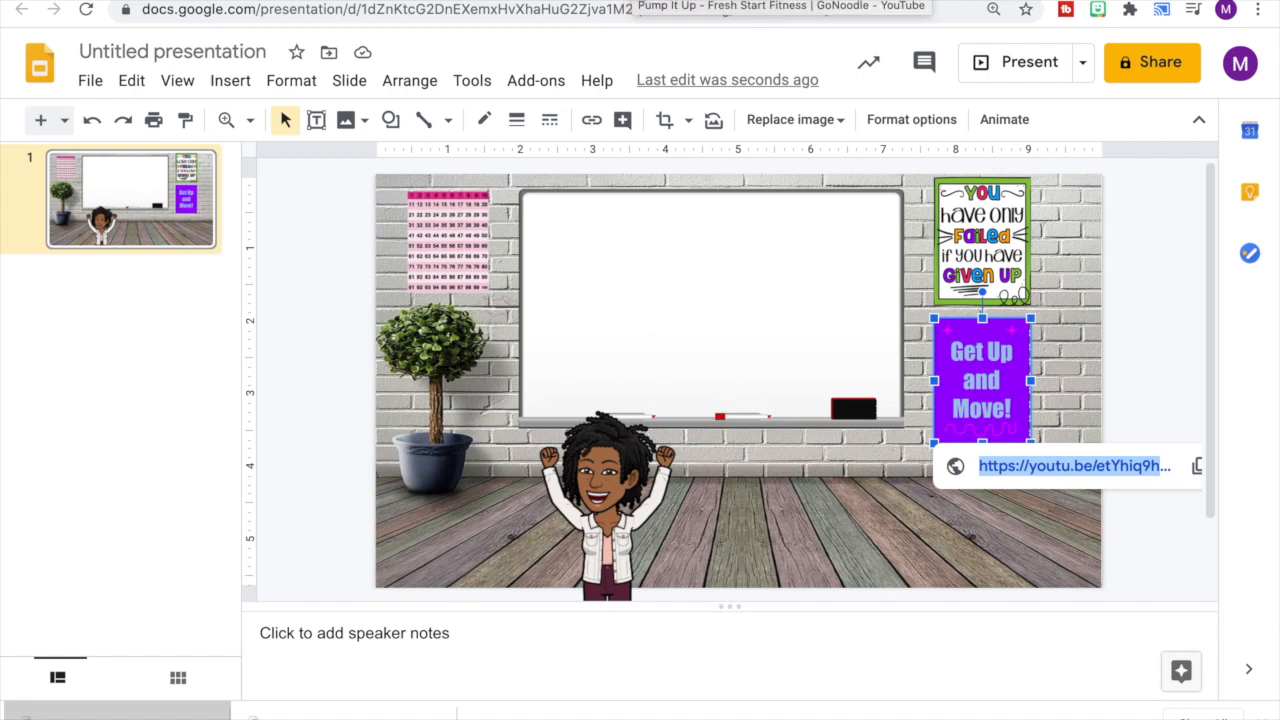
left_click(634, 1)
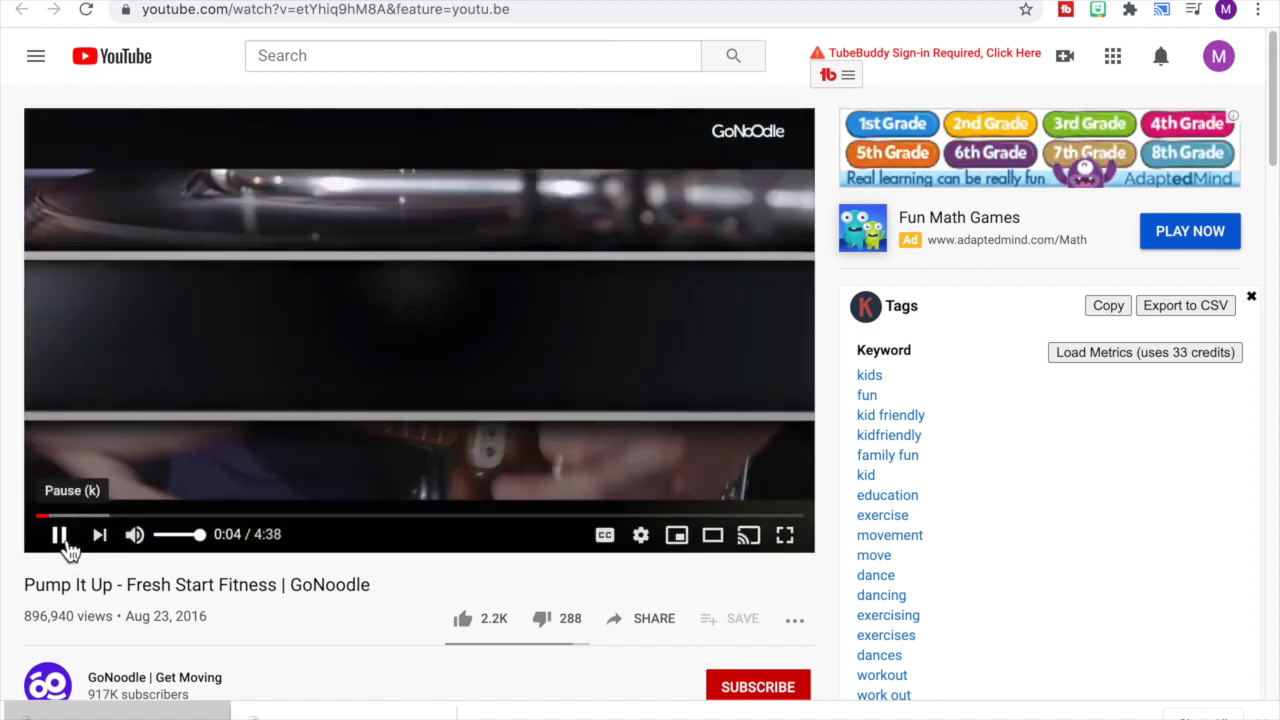
left_click(60, 540)
left_click(622, 2)
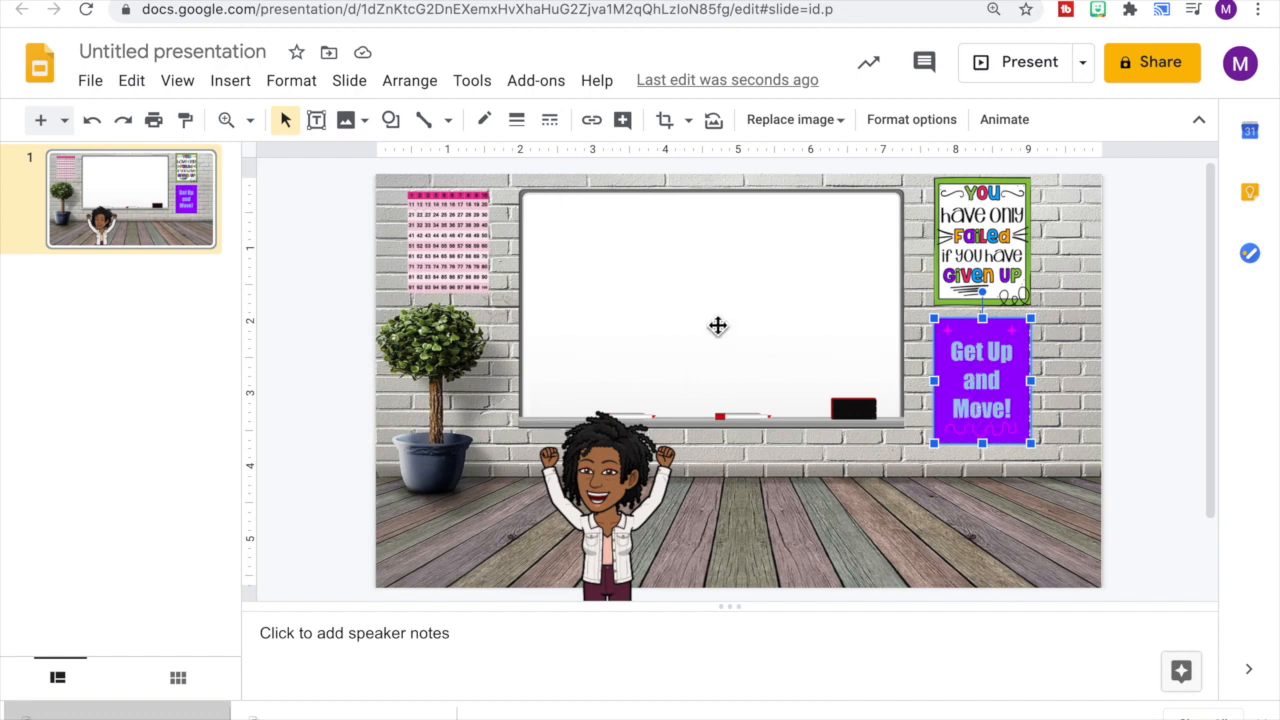
Draw a wave banner shape in the upper-left part of the whiteboard, about 2.5 inches wide and 1.4 inches high
left_click(562, 230)
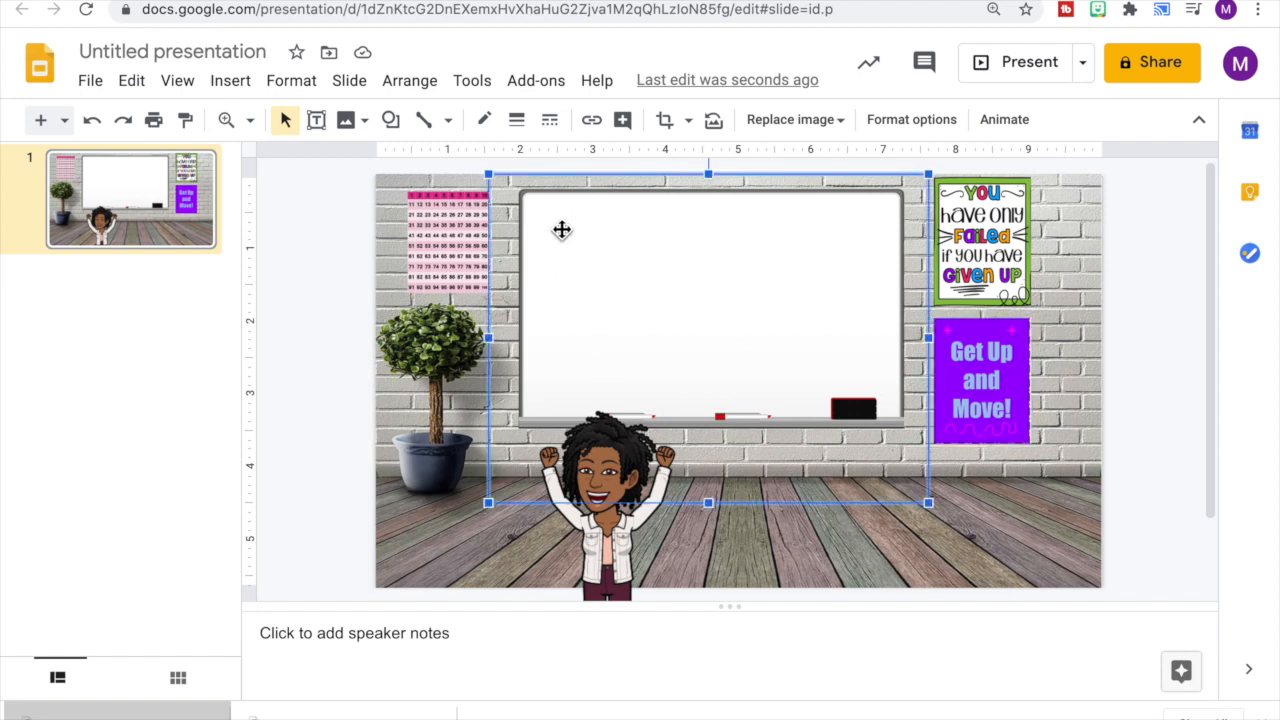
left_click(390, 120)
mouse_move(468, 162)
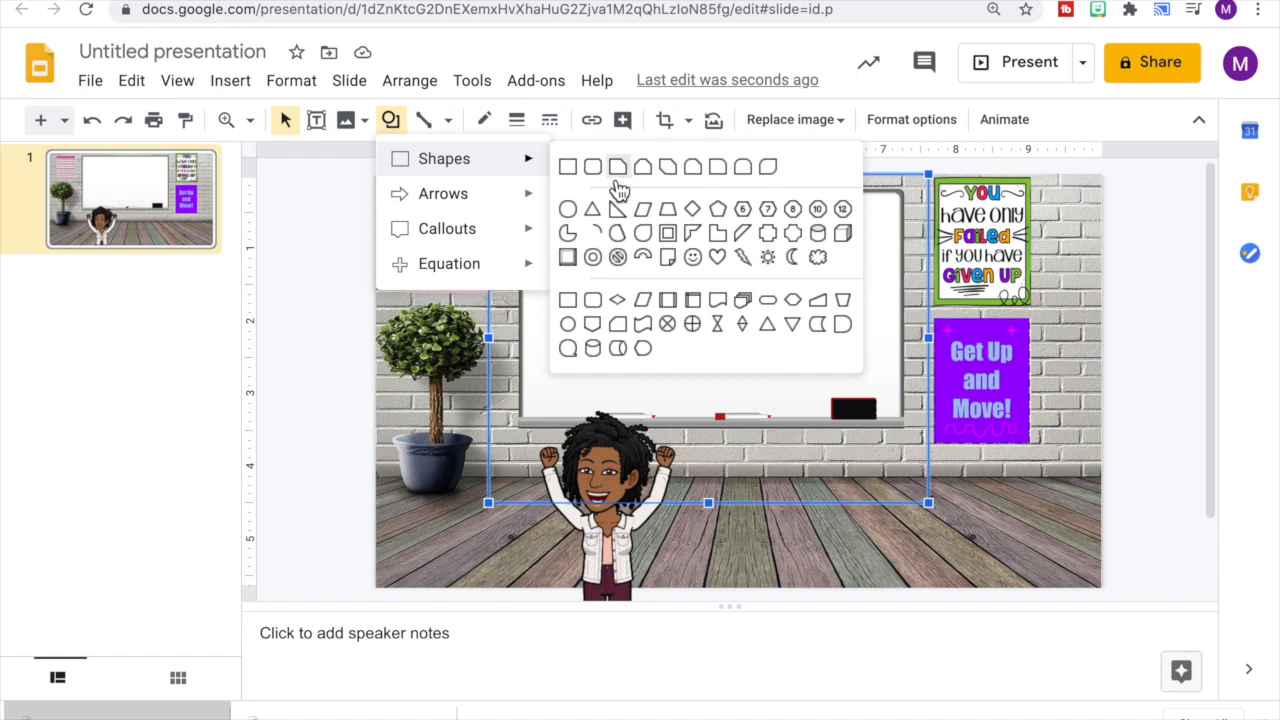
mouse_move(497, 203)
mouse_move(524, 242)
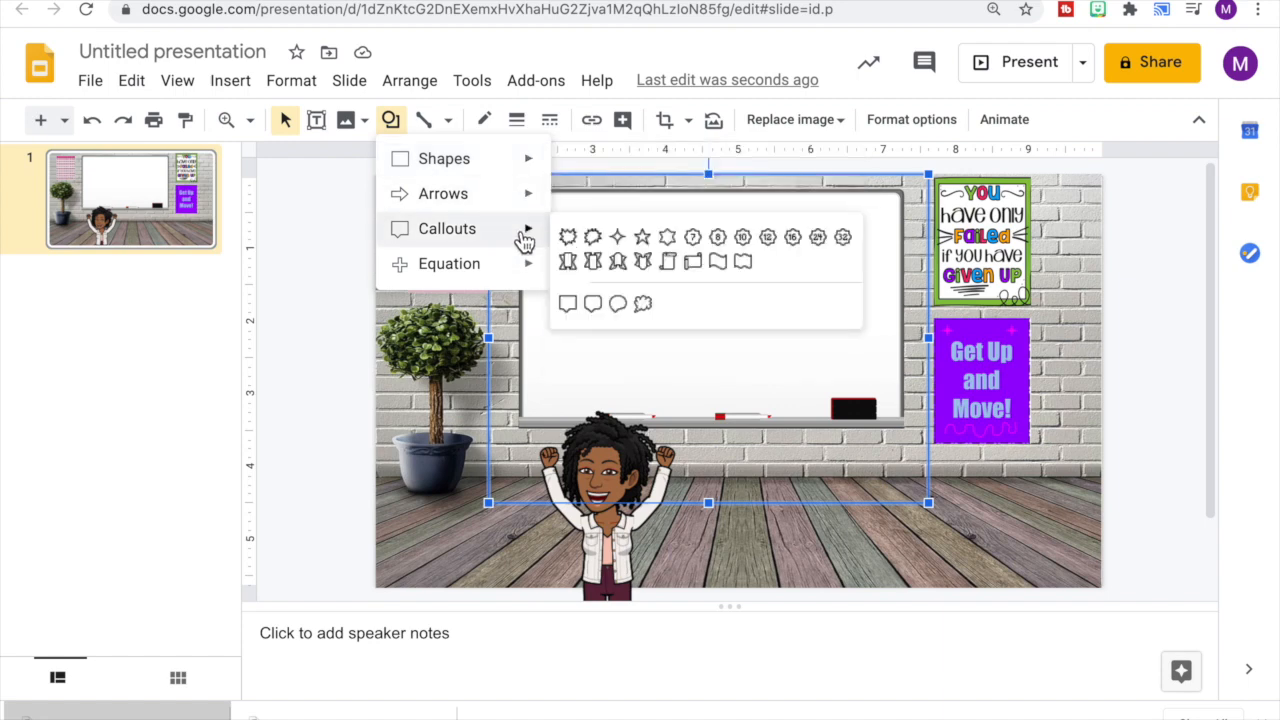
left_click(717, 262)
left_click_drag(545, 225, 717, 320)
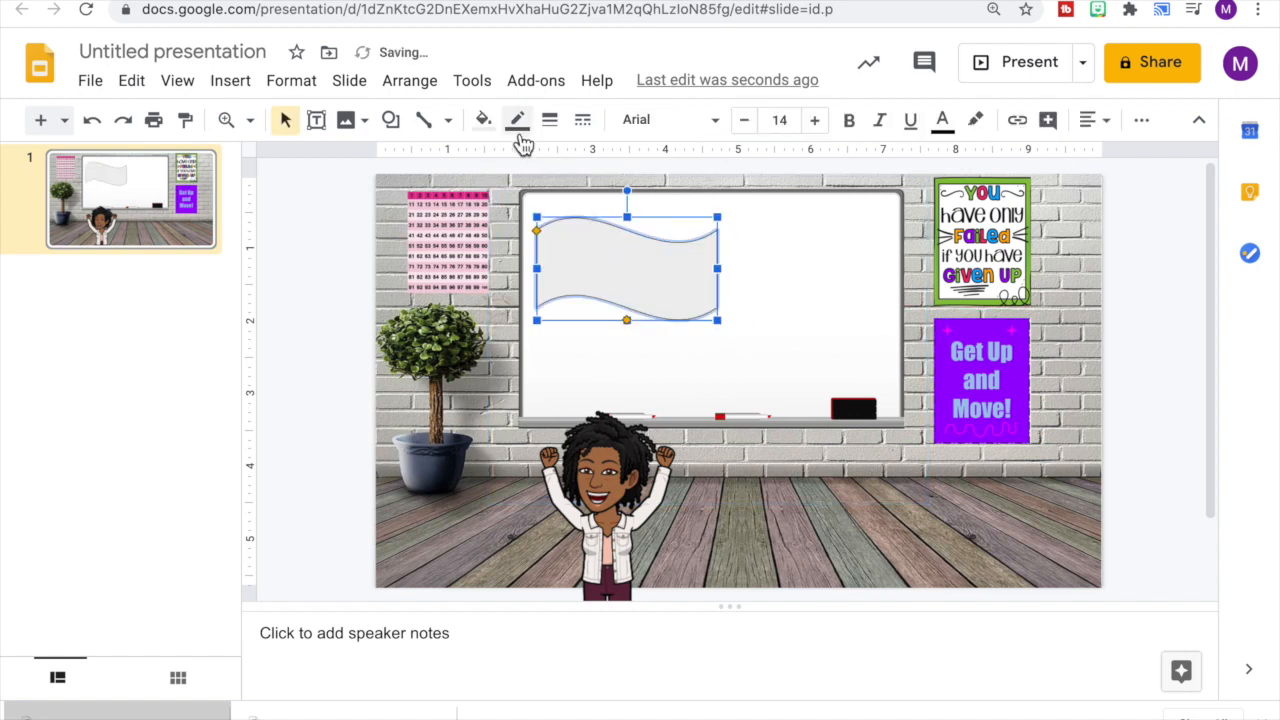
Fill the wave banner with purple
left_click(484, 121)
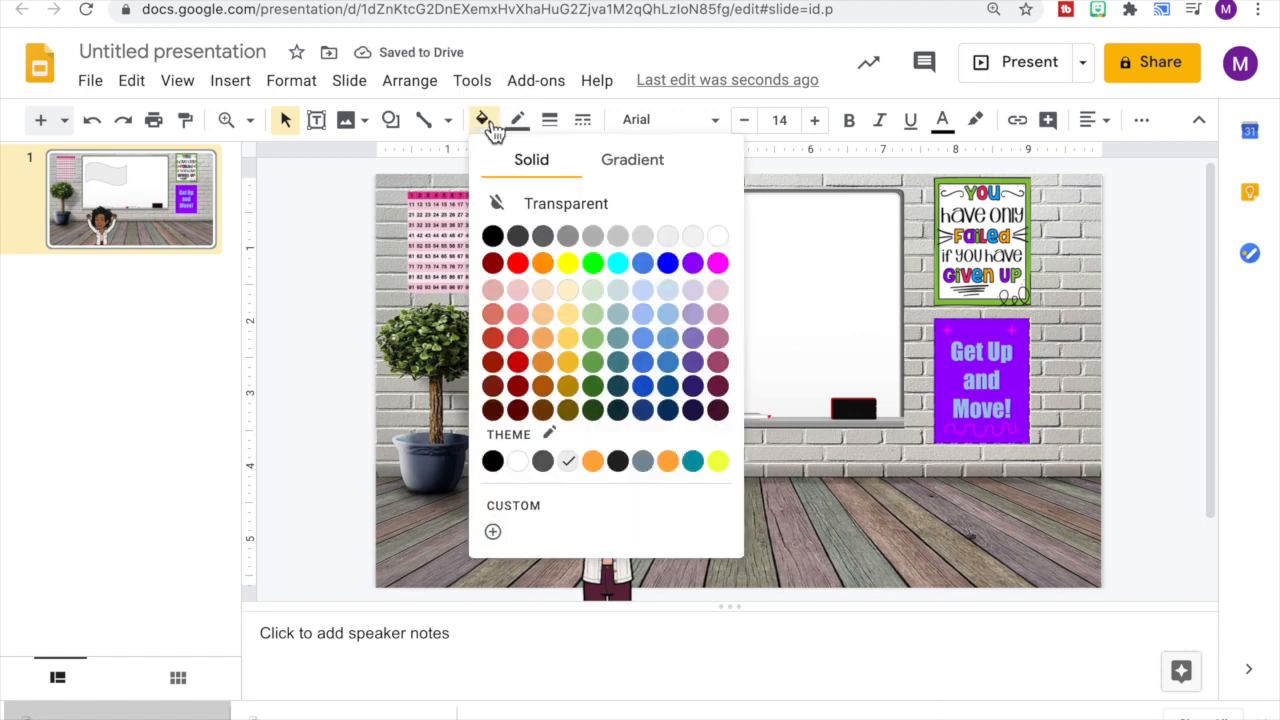
left_click(693, 263)
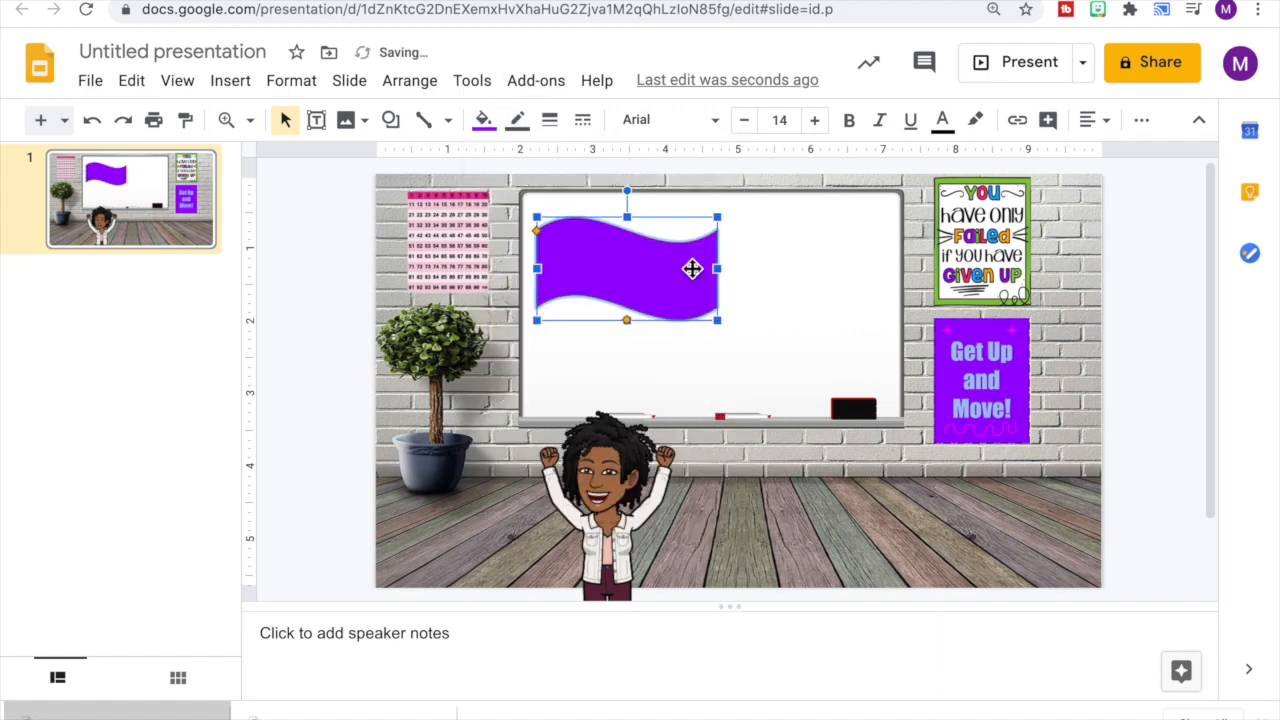
left_click(519, 128)
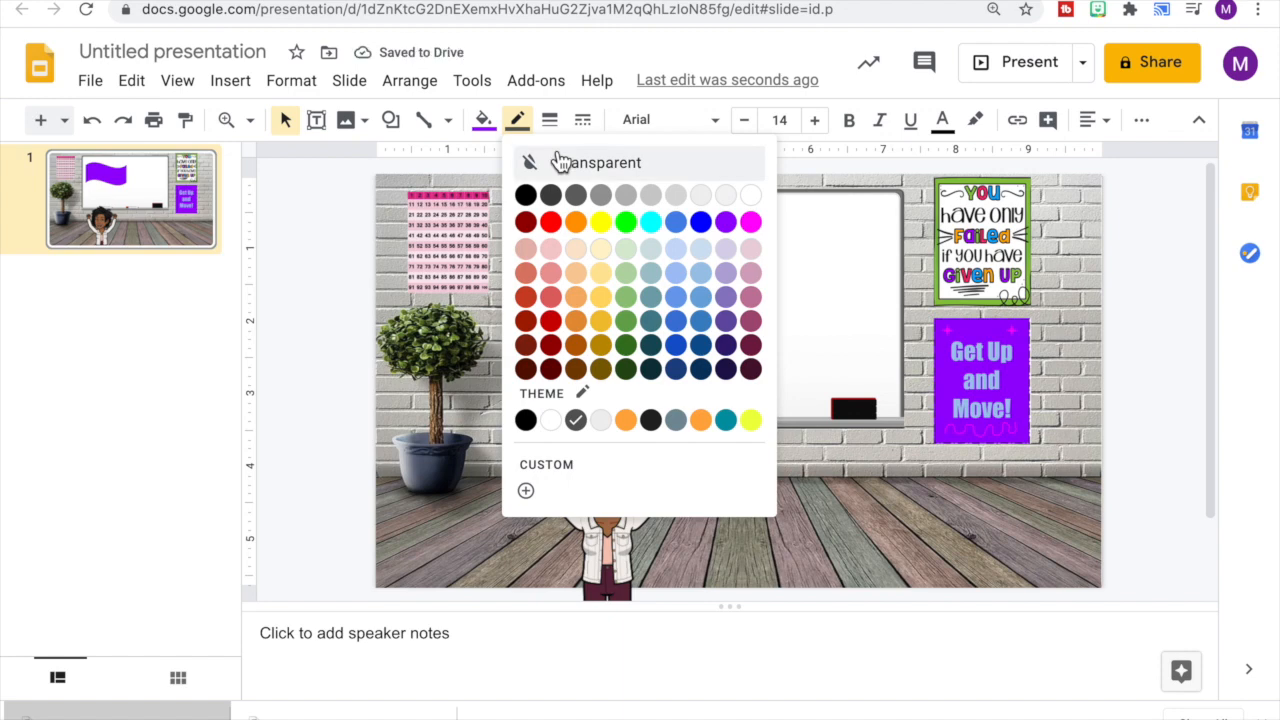
Give the wave banner a light blue fill and a thicker purple border
left_click(484, 122)
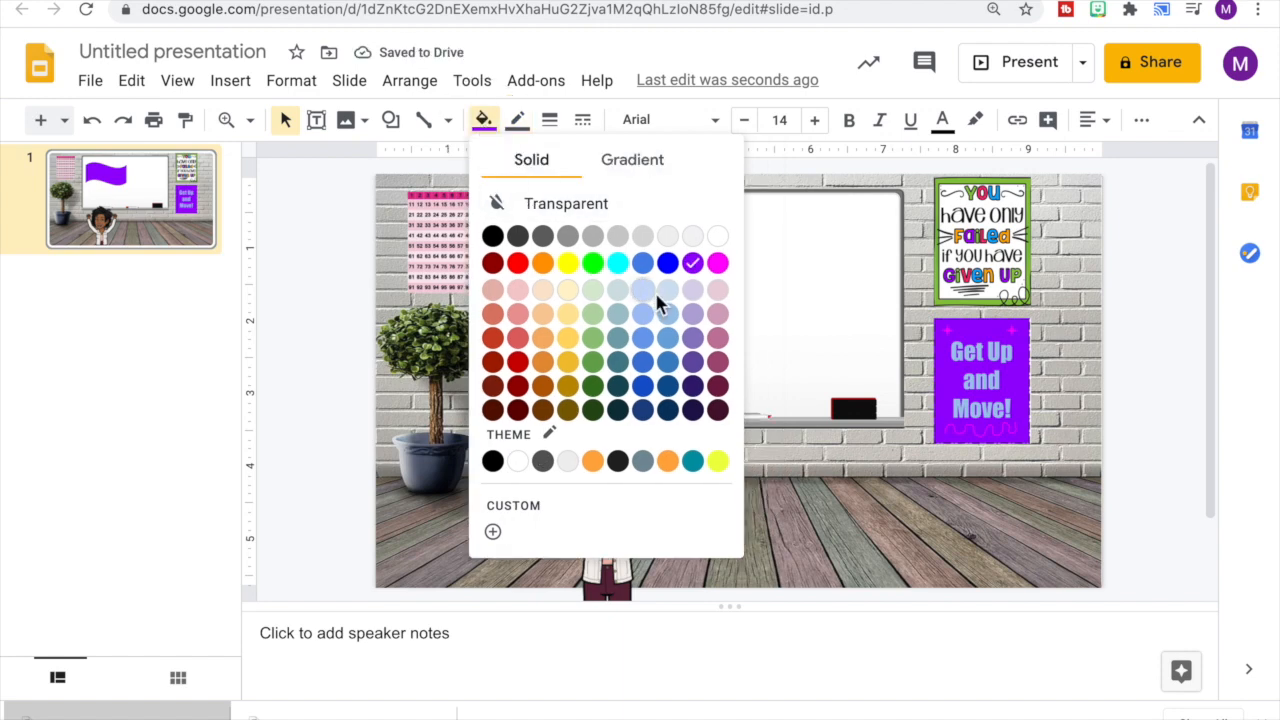
left_click(668, 336)
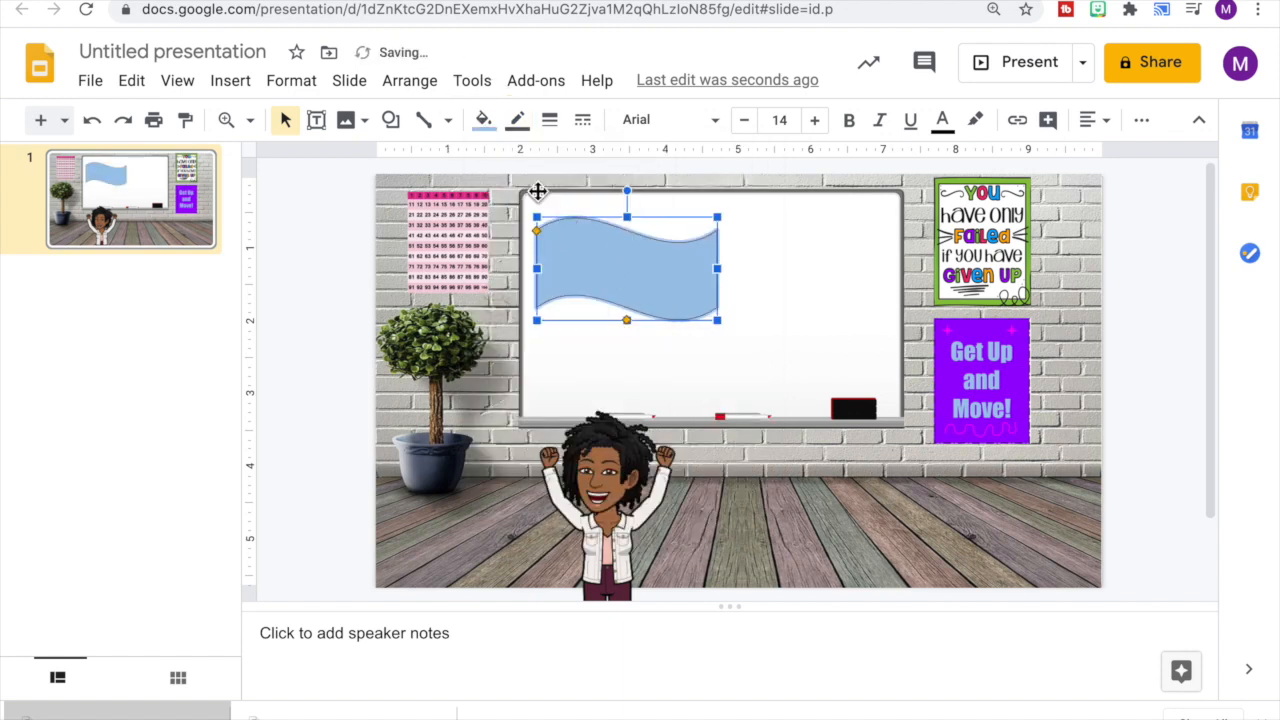
left_click(517, 122)
left_click(699, 217)
left_click(549, 119)
left_click(600, 262)
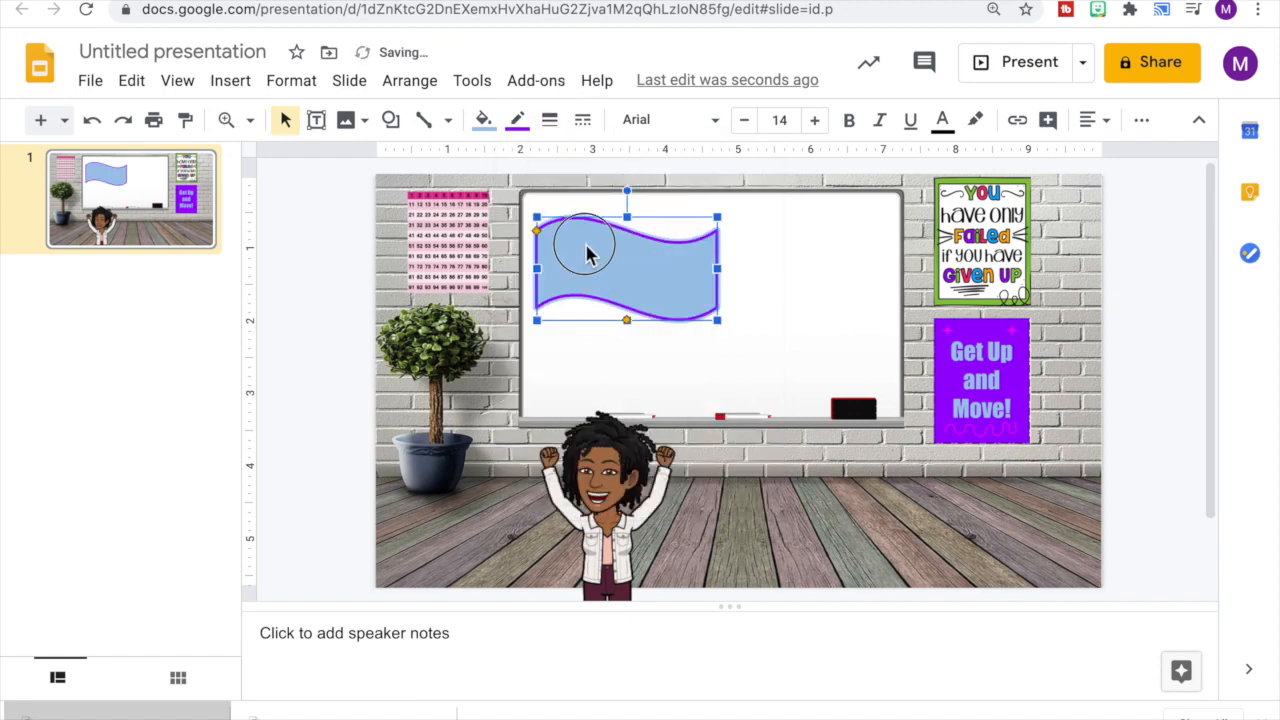
Add the text "Weekly Homework Assignment" inside the wave banner
double_click(588, 255)
type("Homework Assig")
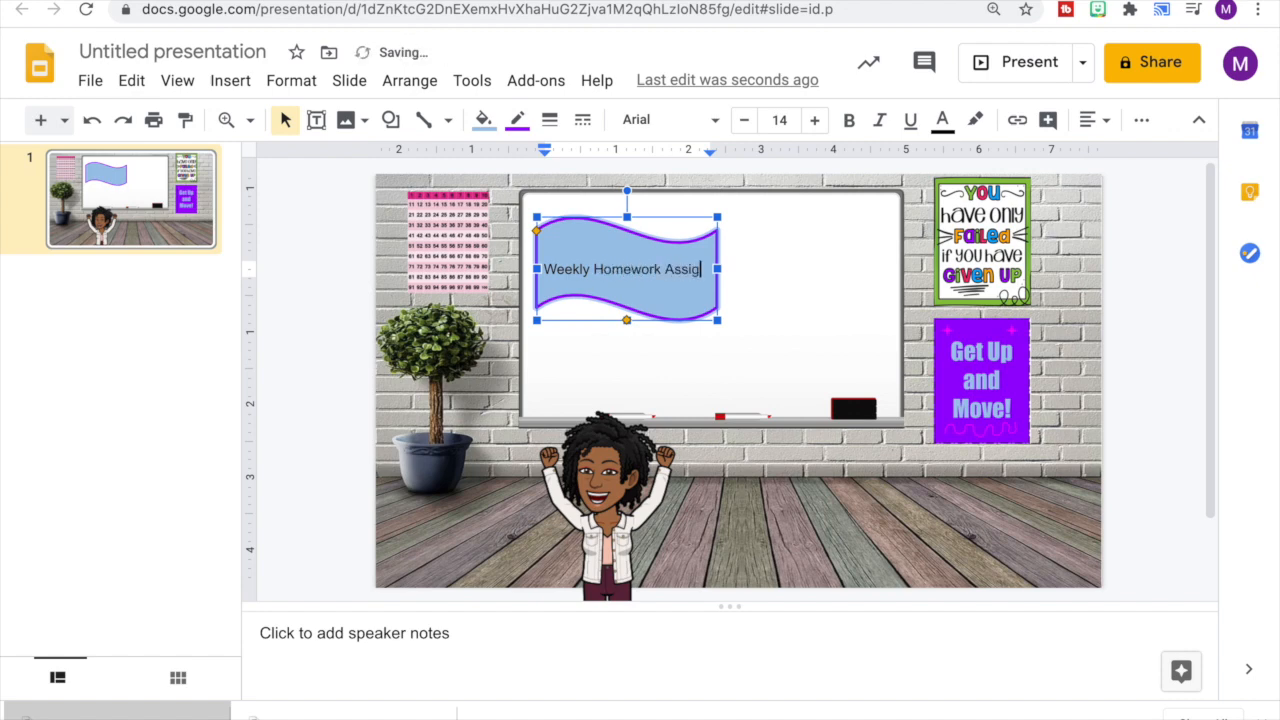
type("nment")
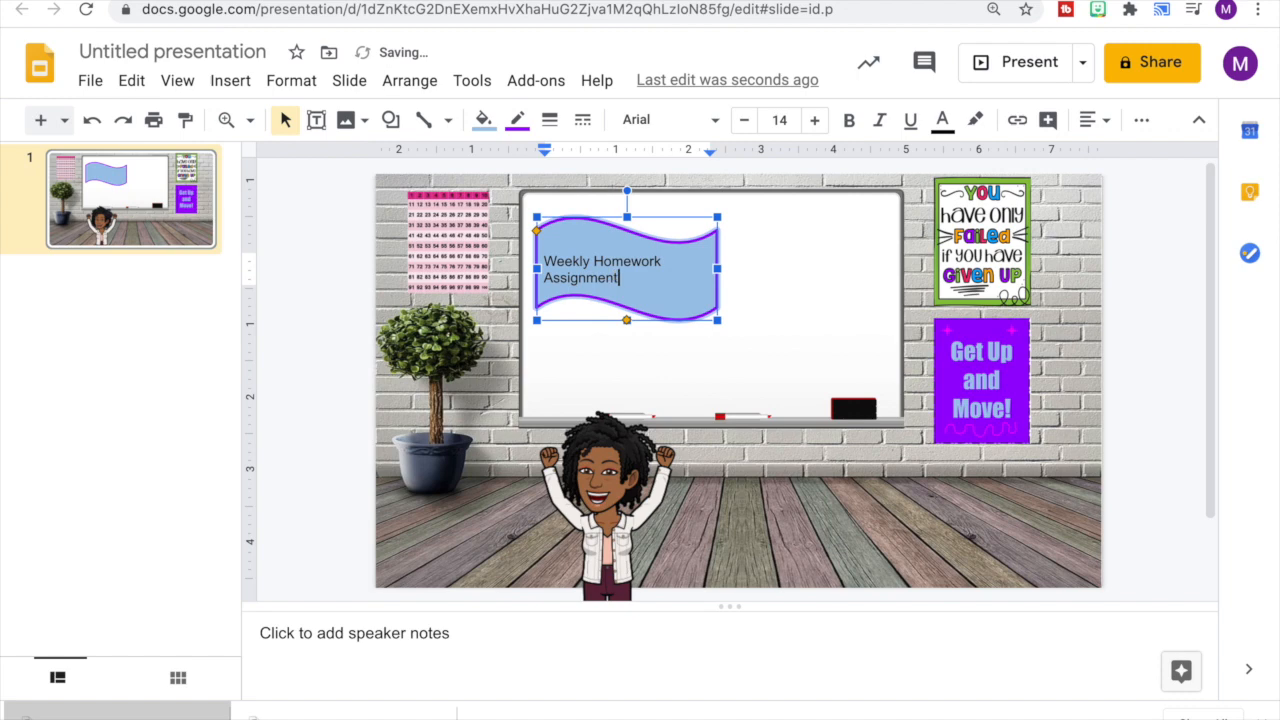